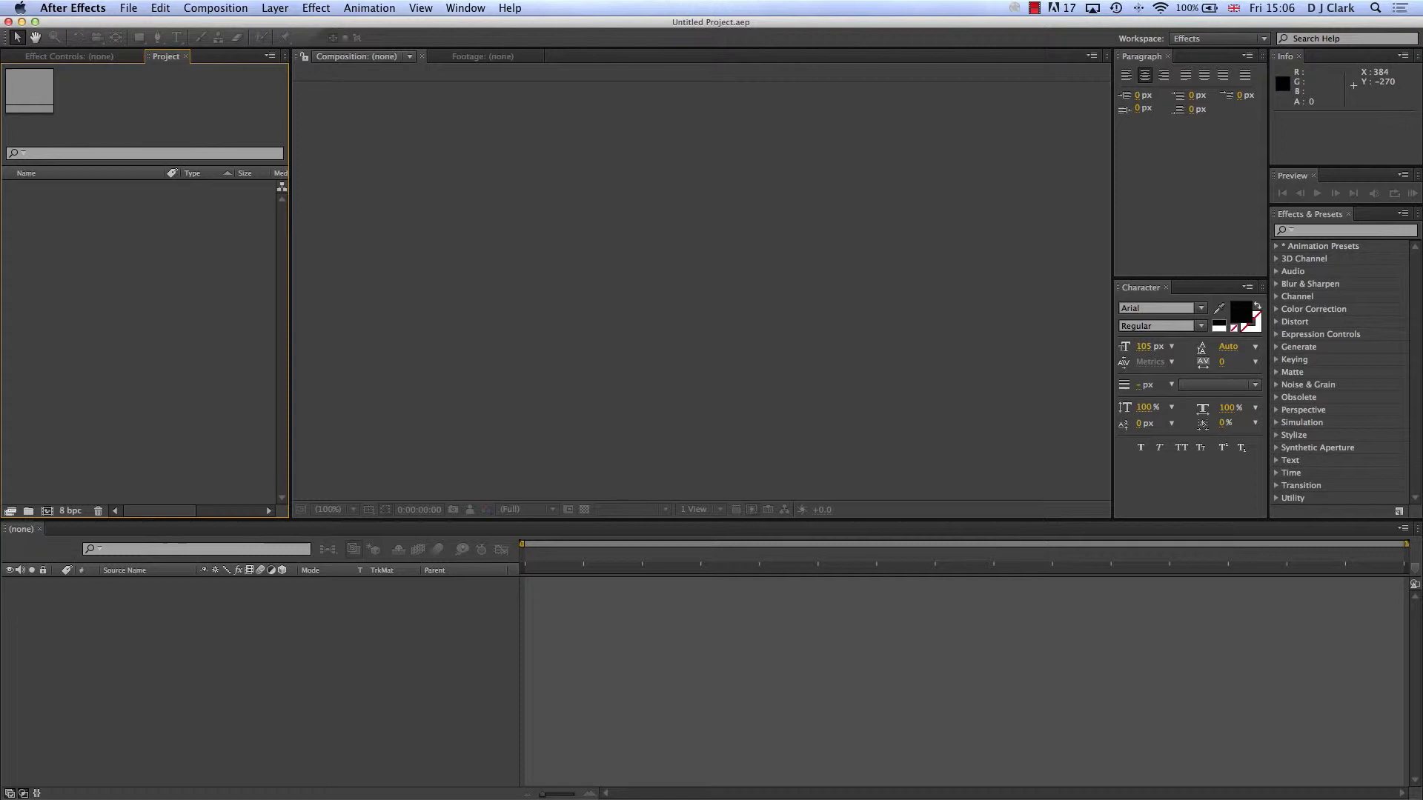
# Preview the finished movie 03.mov in the 03 folder while choosing files to import
pyautogui.doubleClick(186, 295)
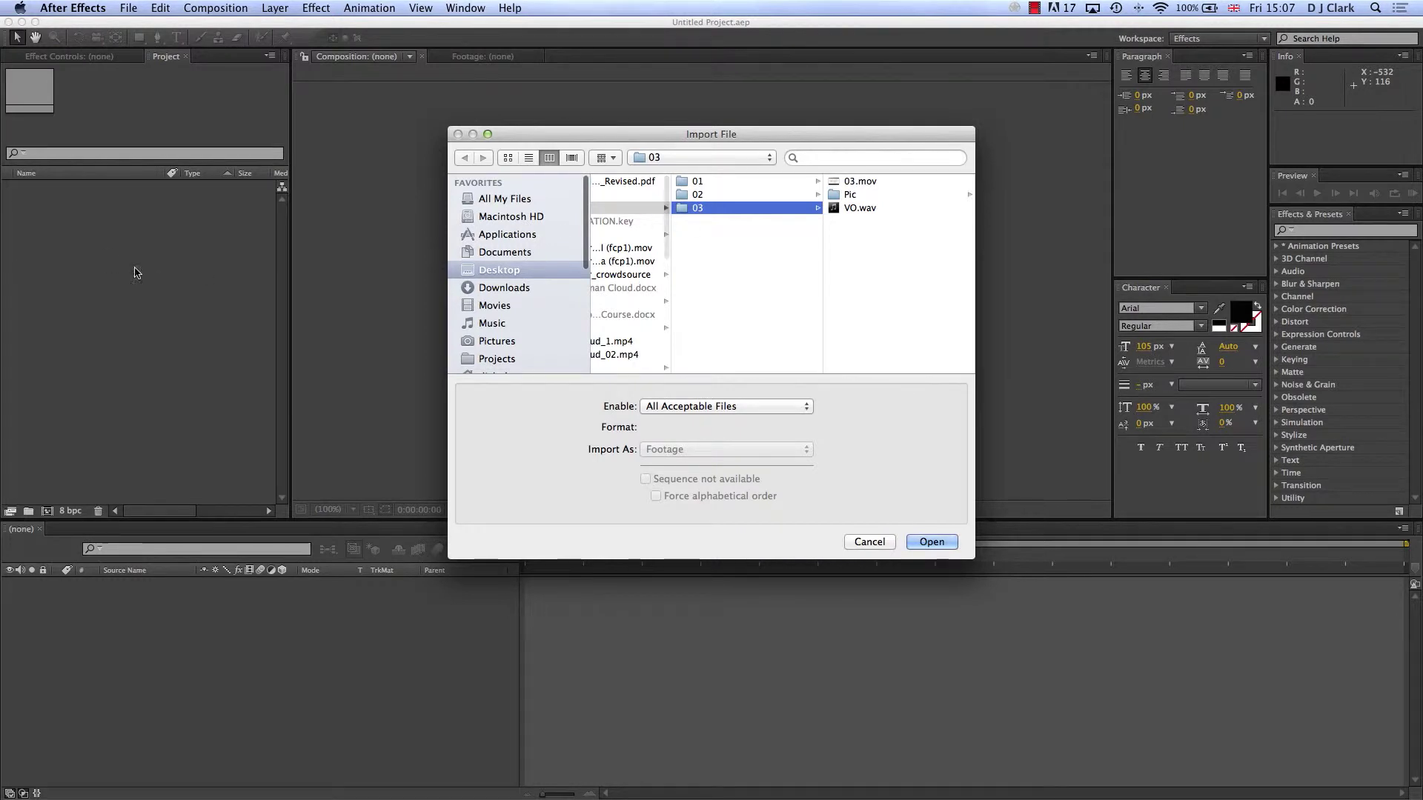
pyautogui.click(852, 185)
pyautogui.click(852, 180)
pyautogui.press('space')
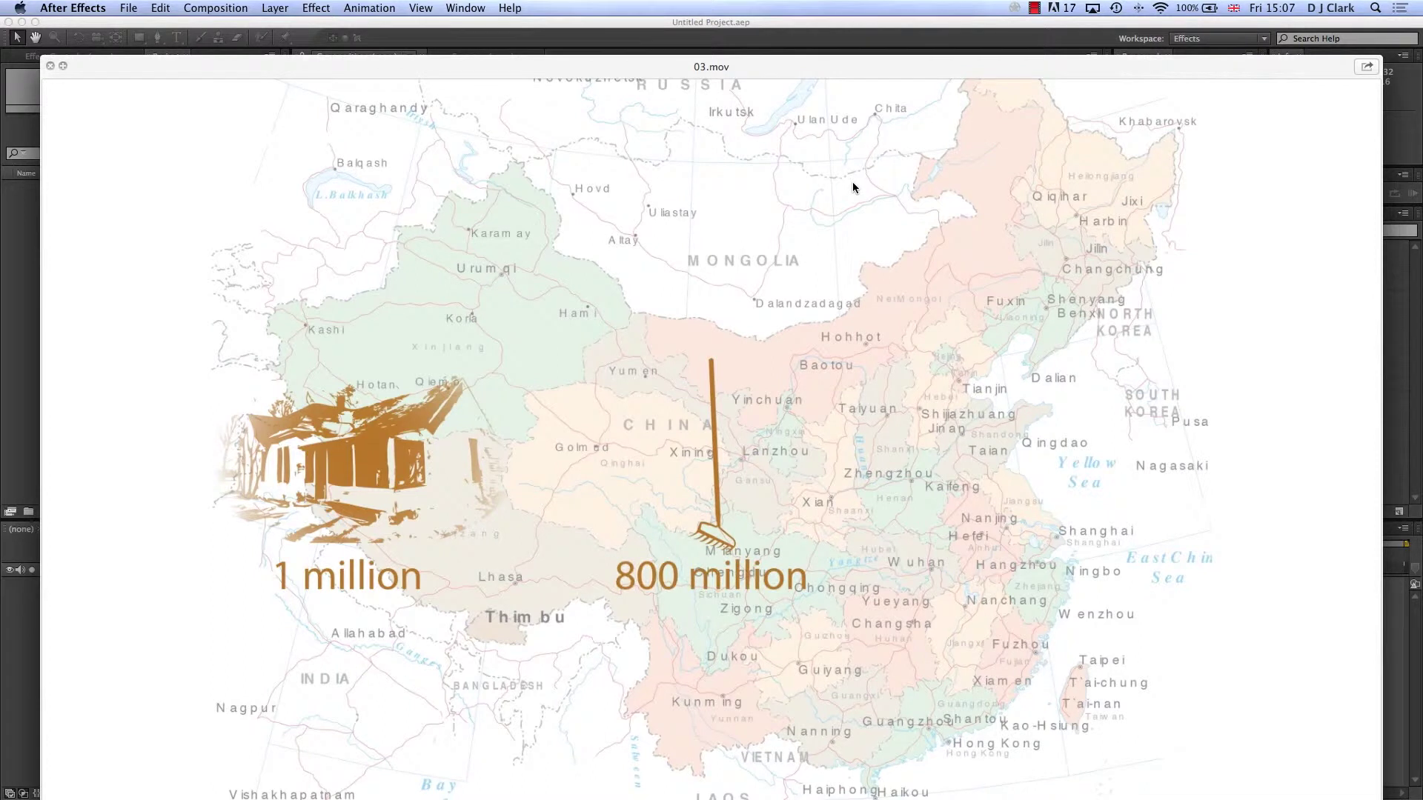
pyautogui.press('space')
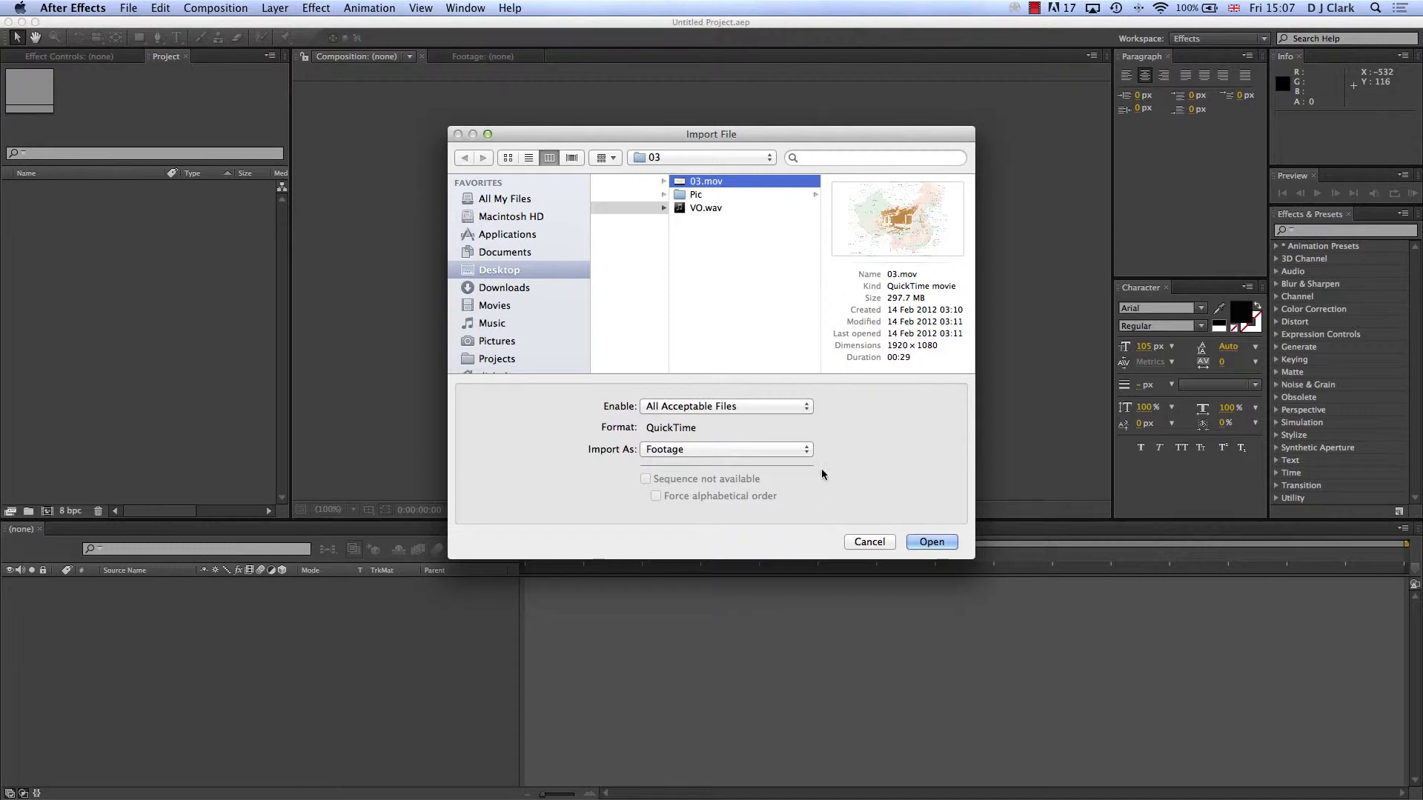
# Import the Pic folder and VO.wav from the 03 folder into the project
pyautogui.click(695, 195)
pyautogui.keyDown('shift'); pyautogui.click(689, 207); pyautogui.keyUp('shift')
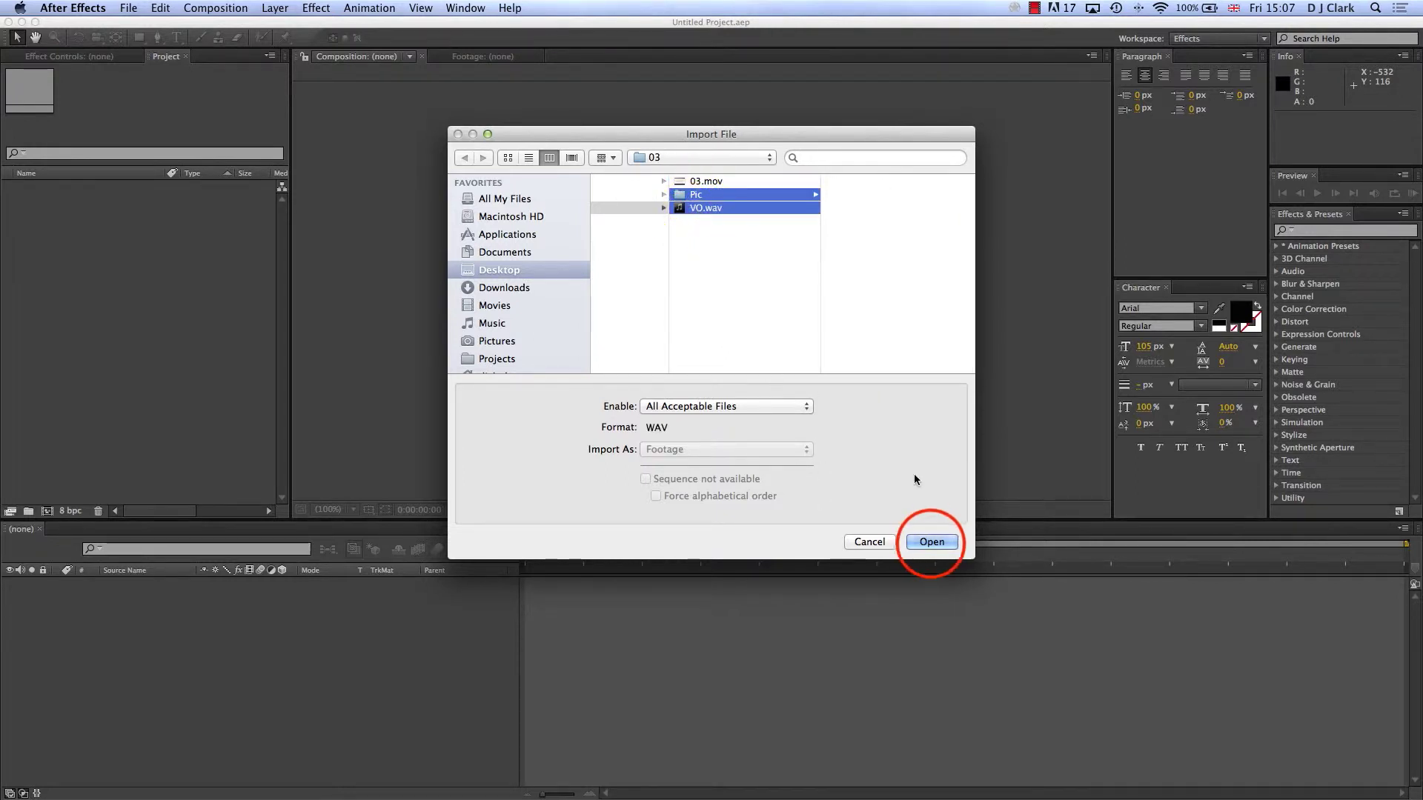
pyautogui.click(931, 542)
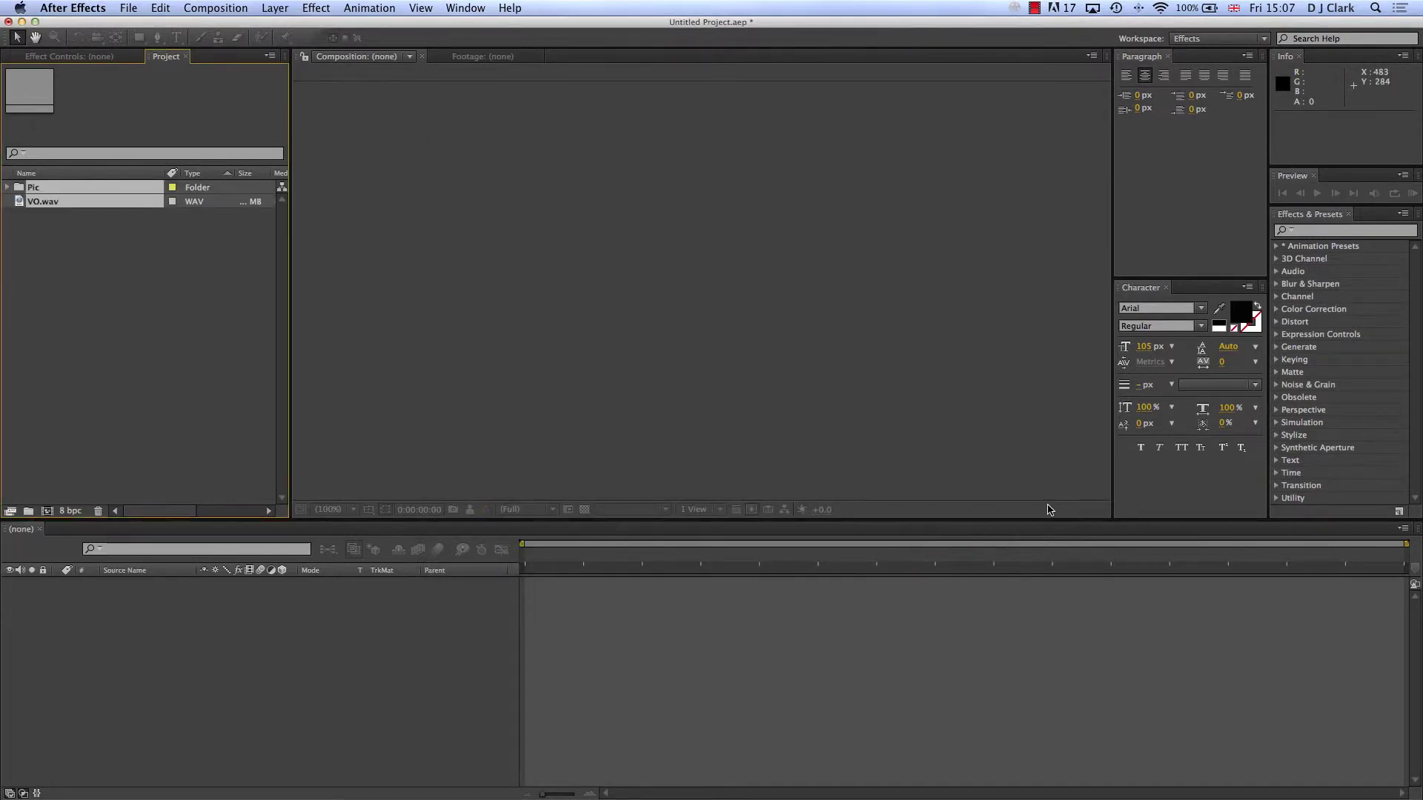
pyautogui.click(29, 238)
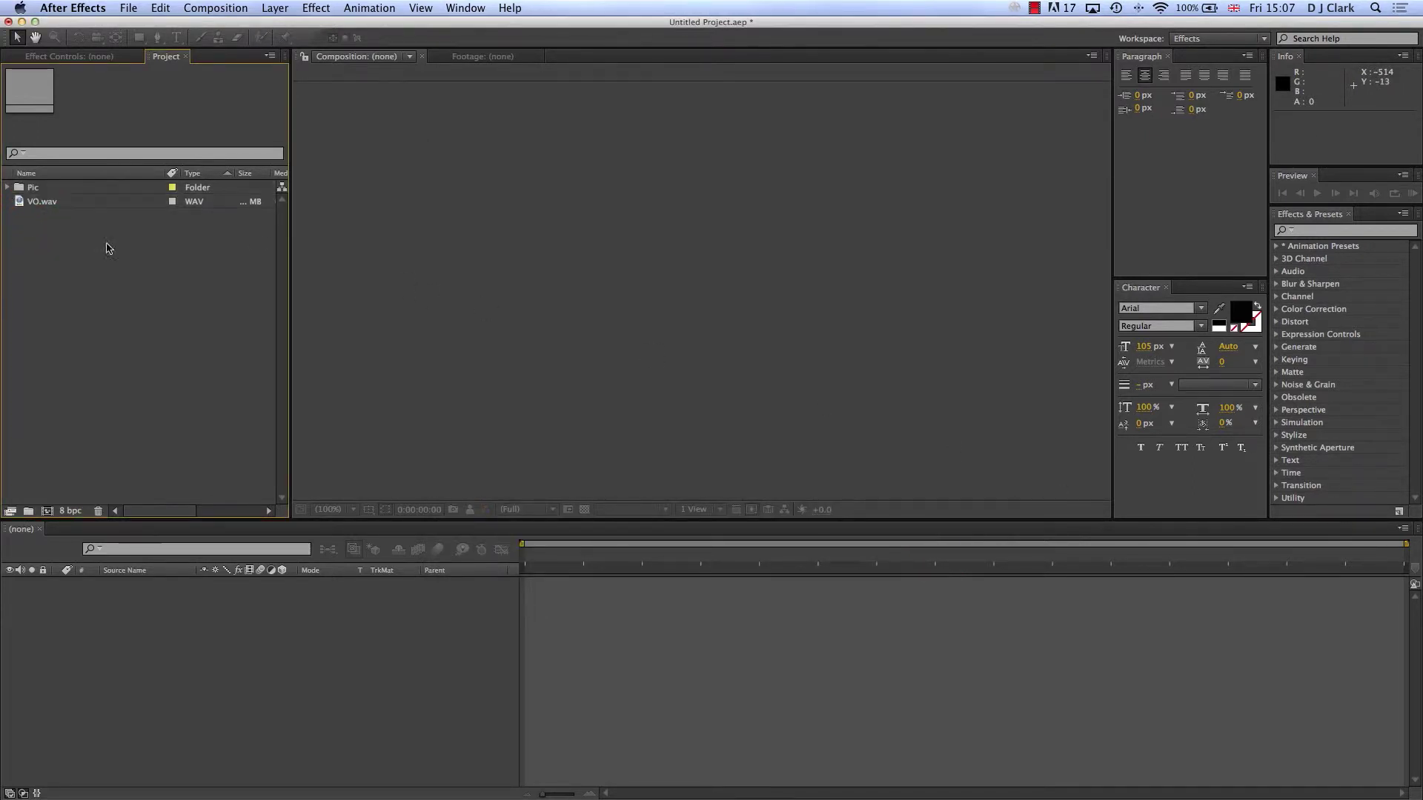
# Create a new composition with the preset settings and set its viewer magnification to Fit
pyautogui.click(209, 8)
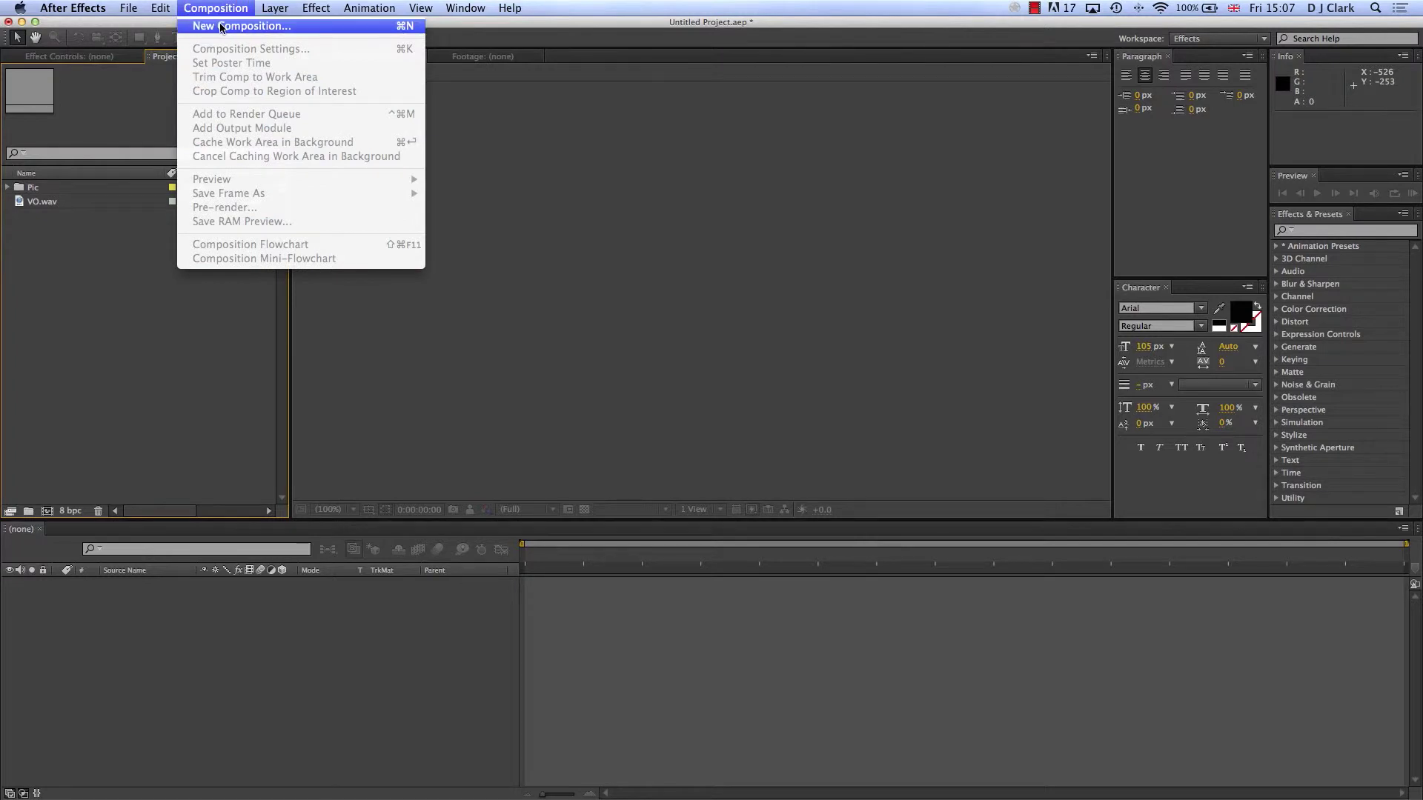
pyautogui.click(221, 25)
pyautogui.click(475, 497)
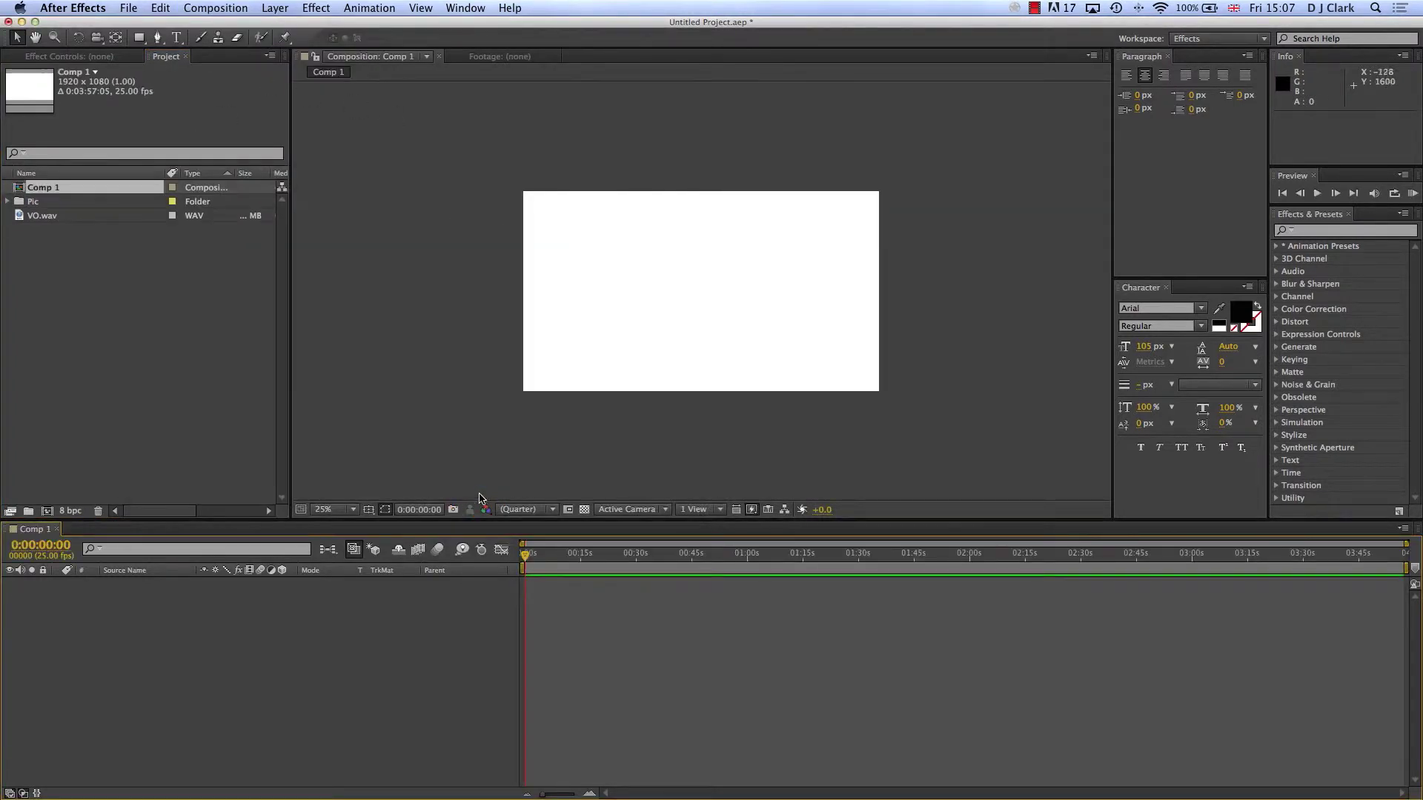
pyautogui.click(353, 506)
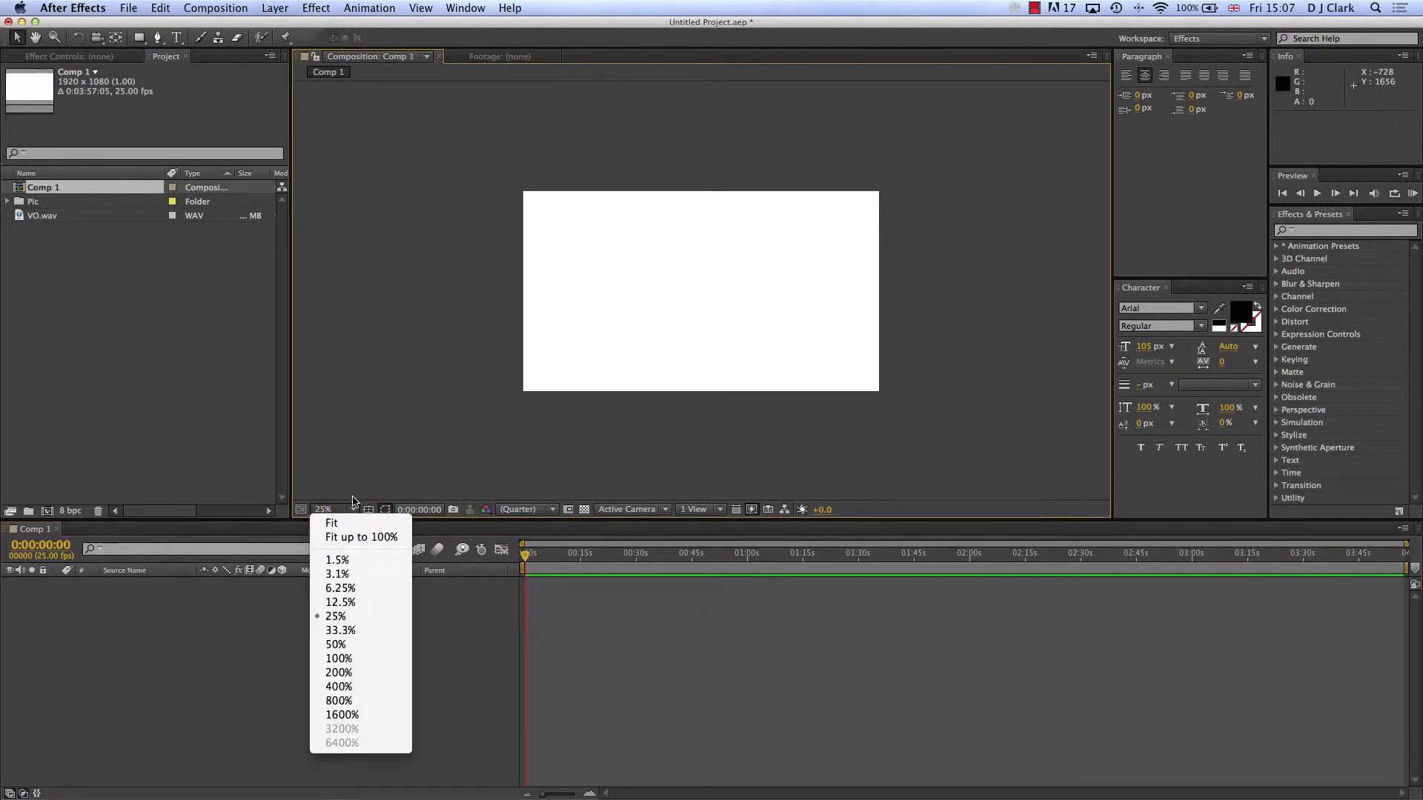
pyautogui.click(353, 522)
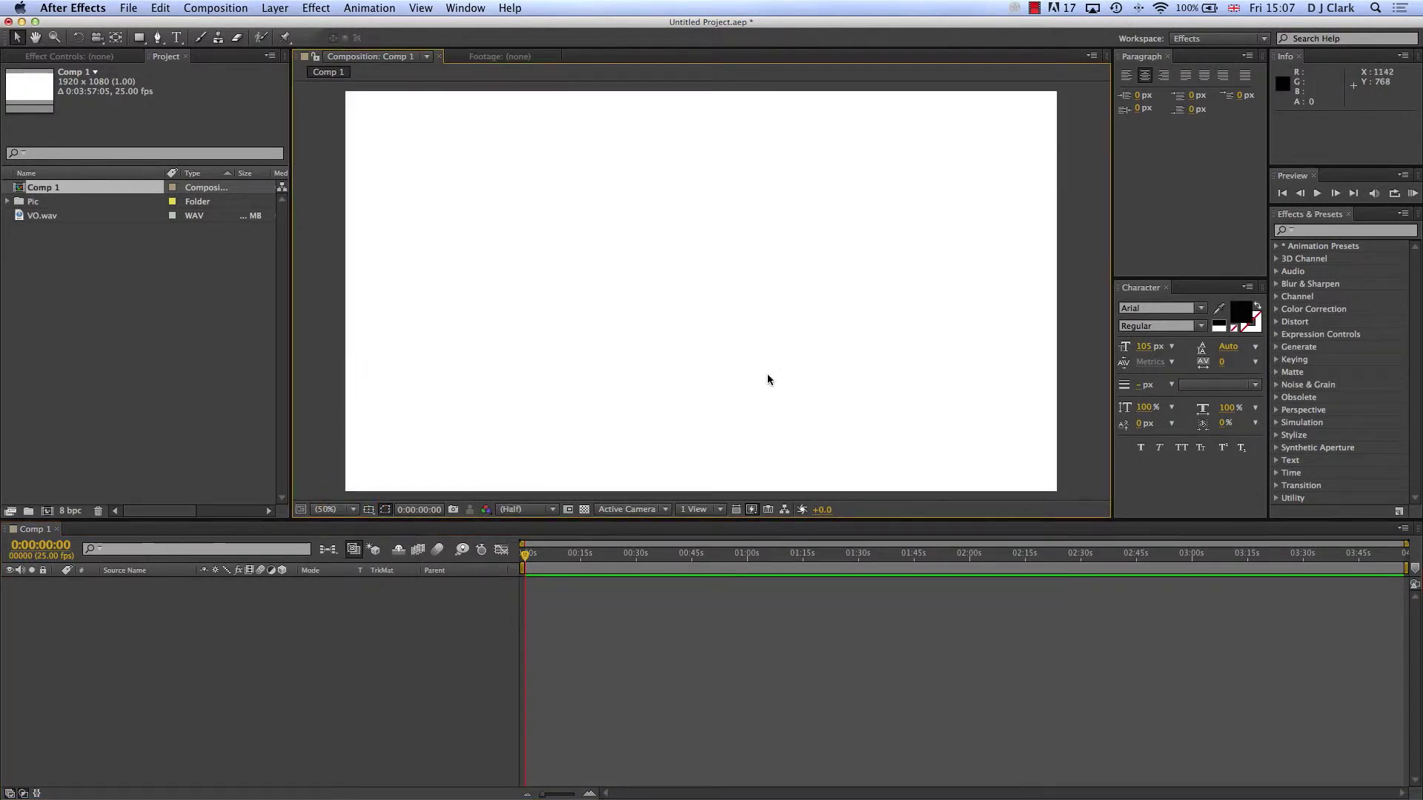
# Add VO.wav to the timeline, skipping about its first minute and trimming its end to about 30 seconds
pyautogui.click(18, 217)
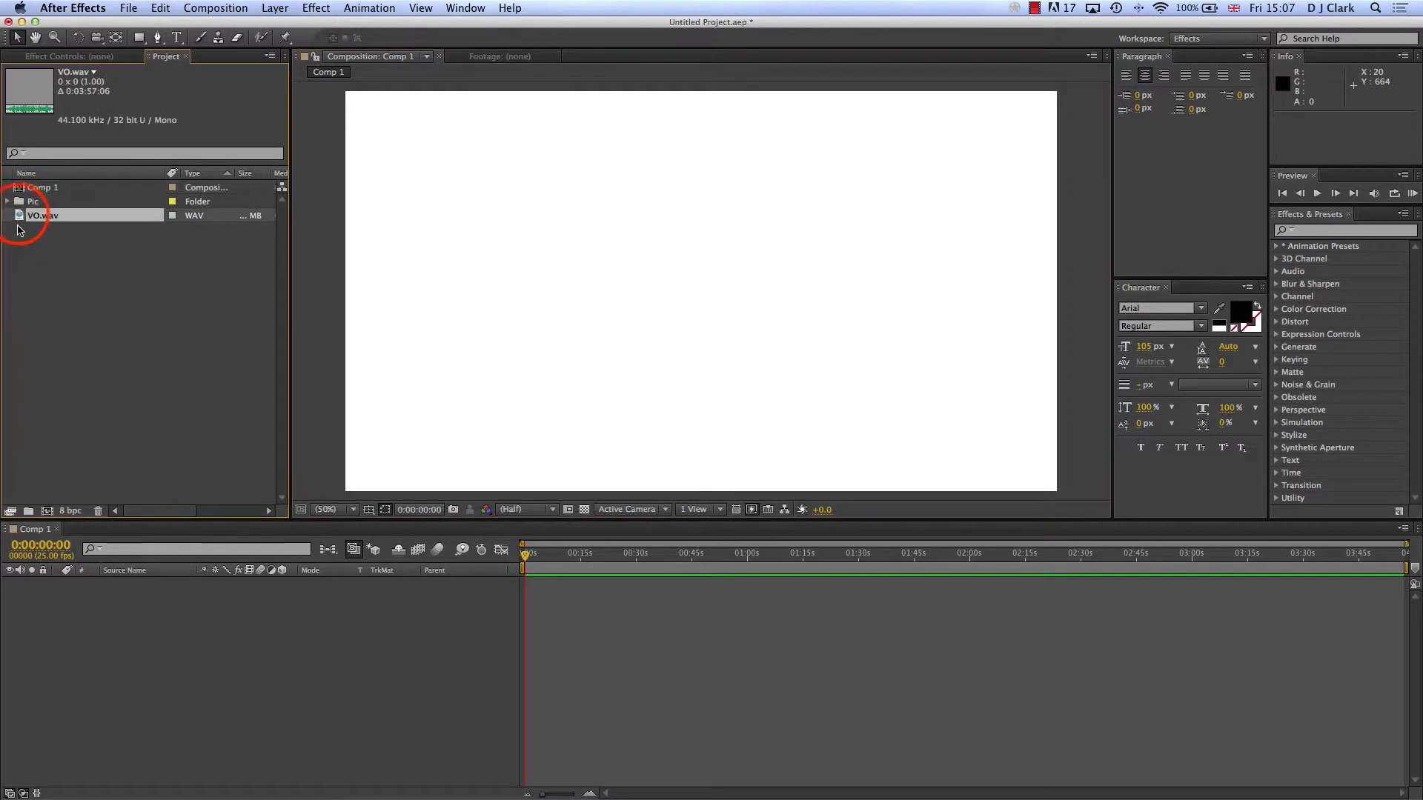
pyautogui.moveTo(20, 217); pyautogui.dragTo(560, 586)
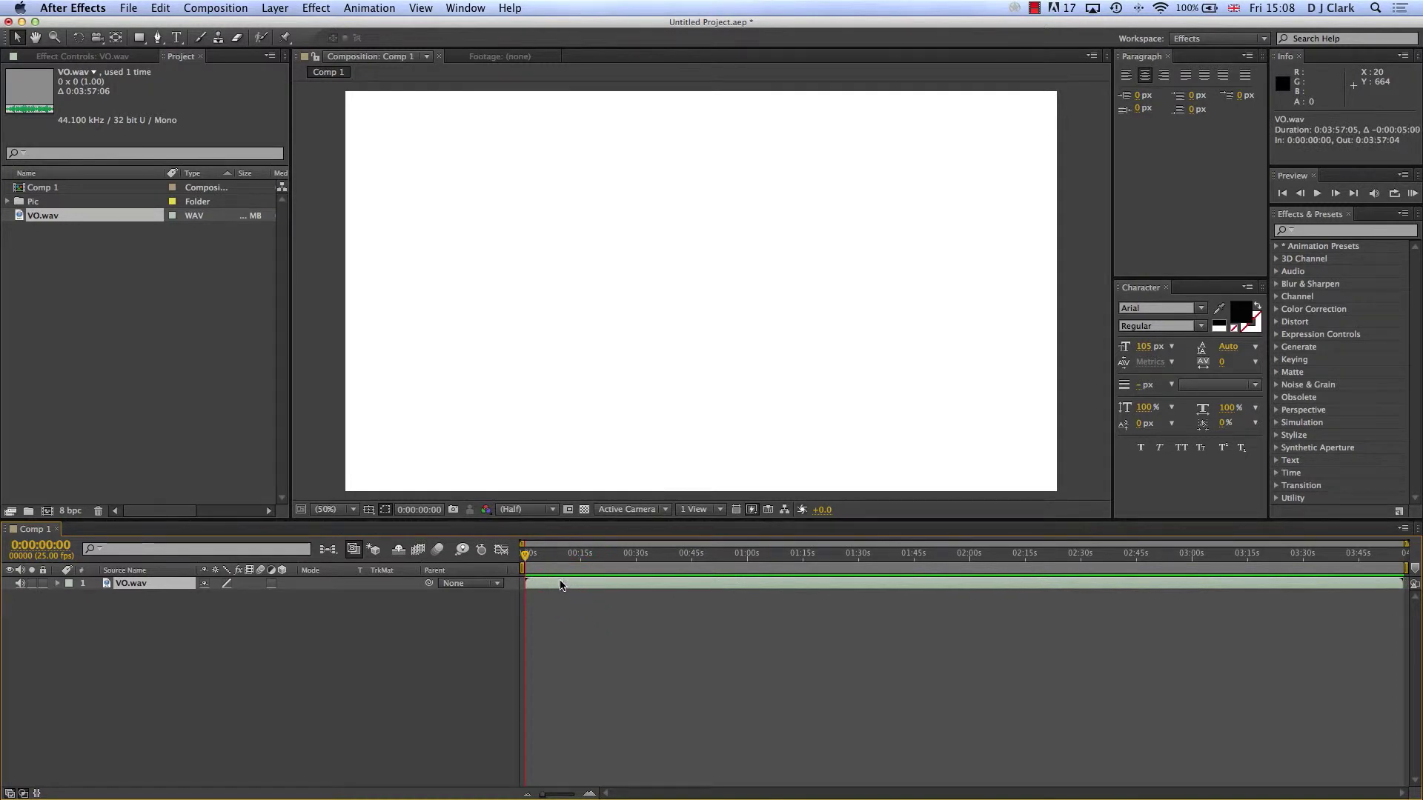
pyautogui.click(526, 582)
pyautogui.moveTo(525, 583); pyautogui.dragTo(601, 587)
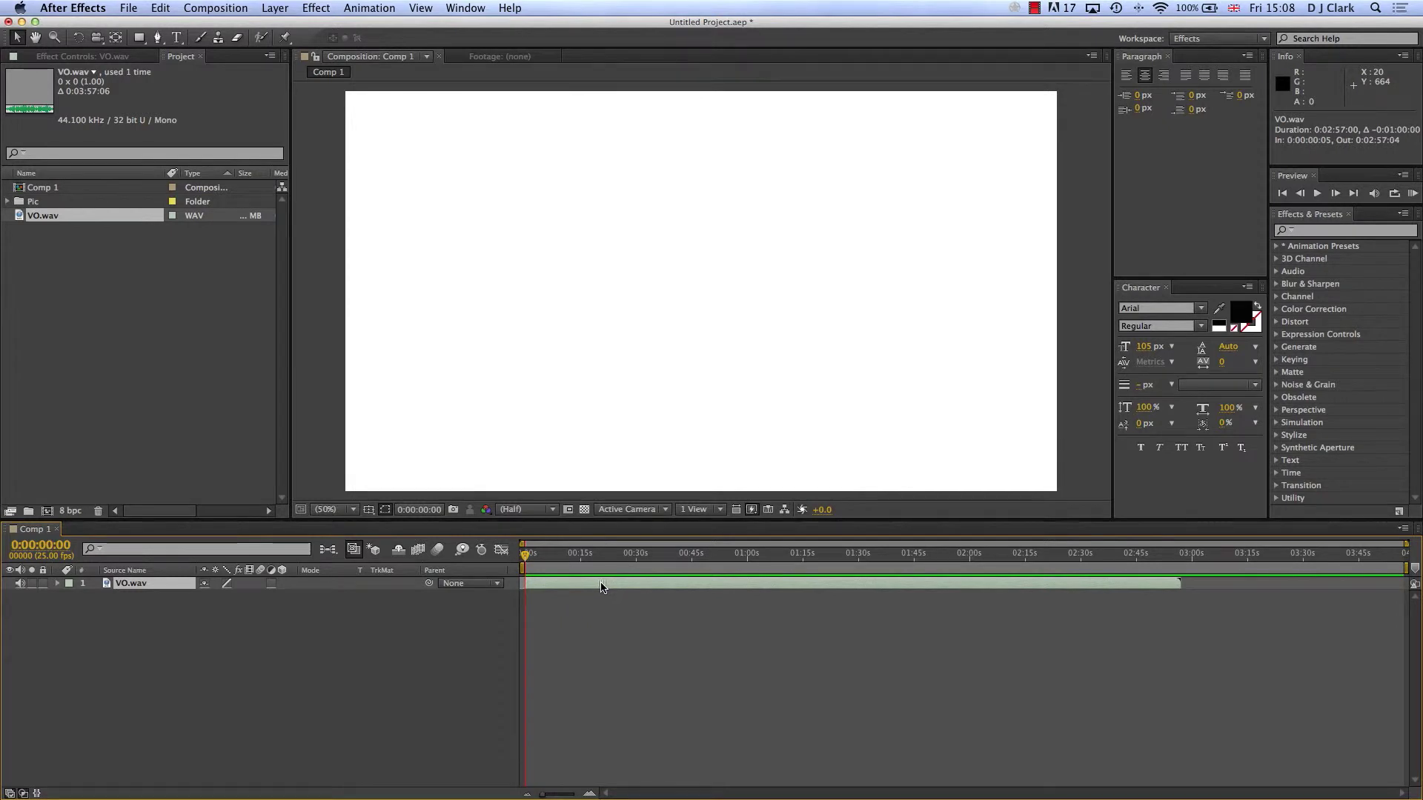
pyautogui.moveTo(1184, 580); pyautogui.dragTo(633, 581)
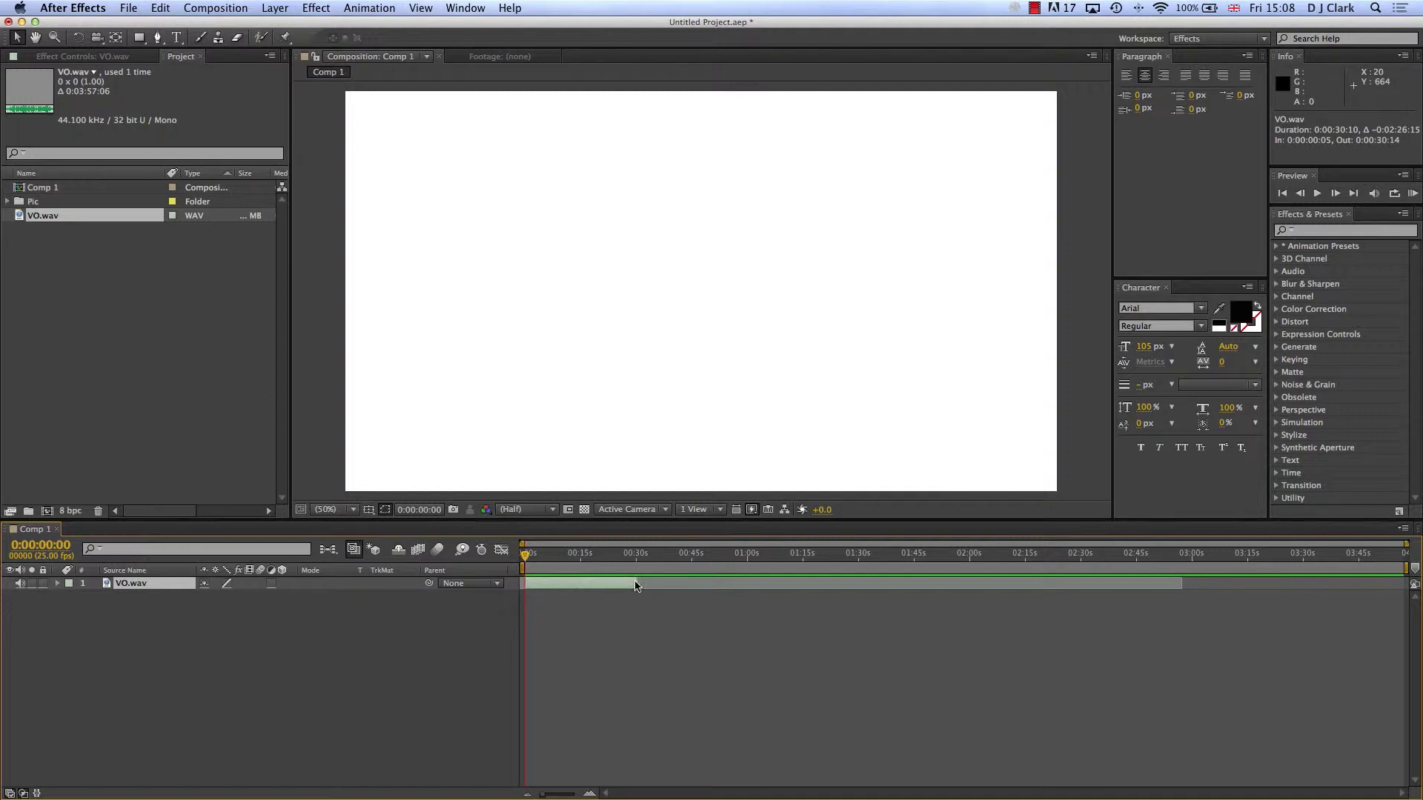
# Place map.jpg from the Pic folder in the composition, near the middle of the frame
pyautogui.click(8, 201)
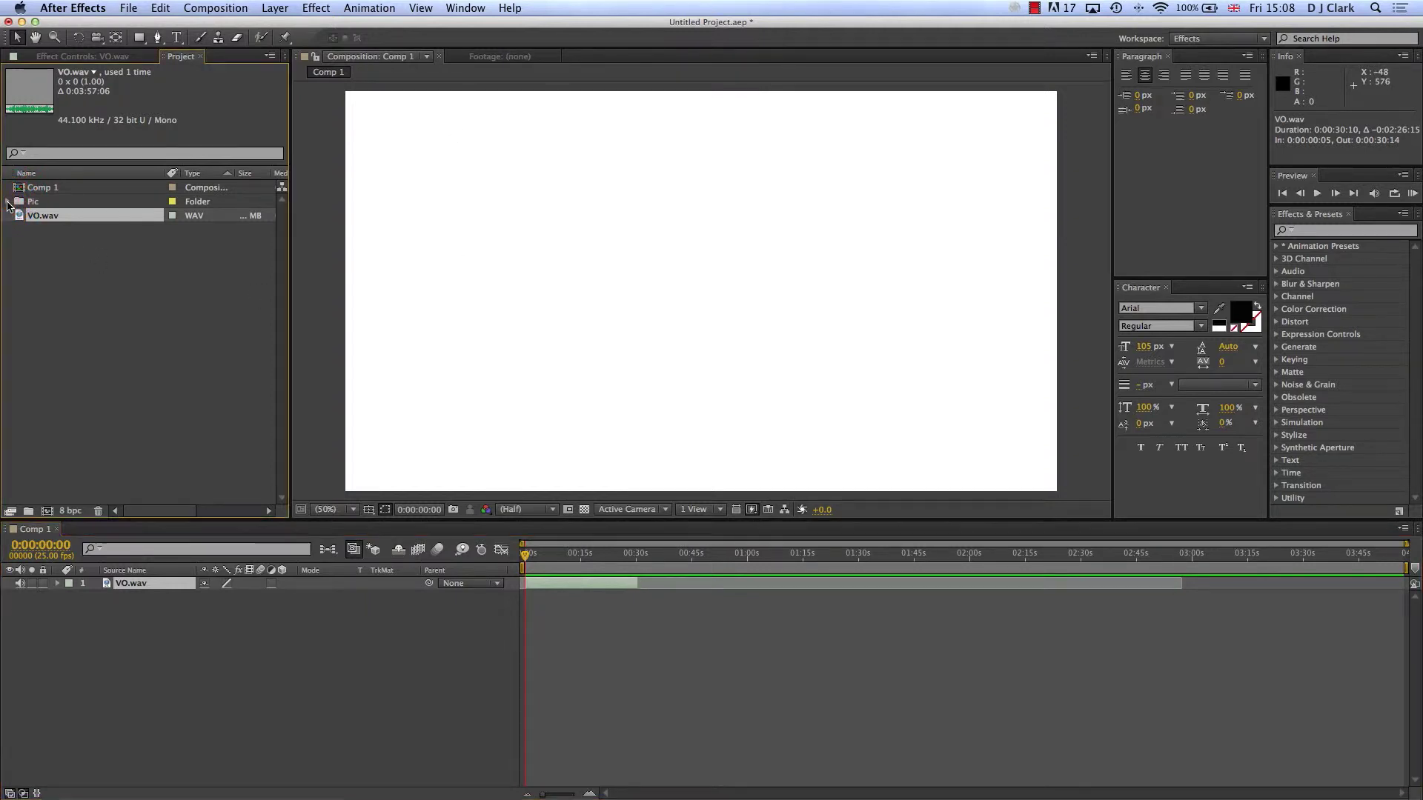
pyautogui.moveTo(37, 231); pyautogui.dragTo(737, 308)
pyautogui.click(1051, 385)
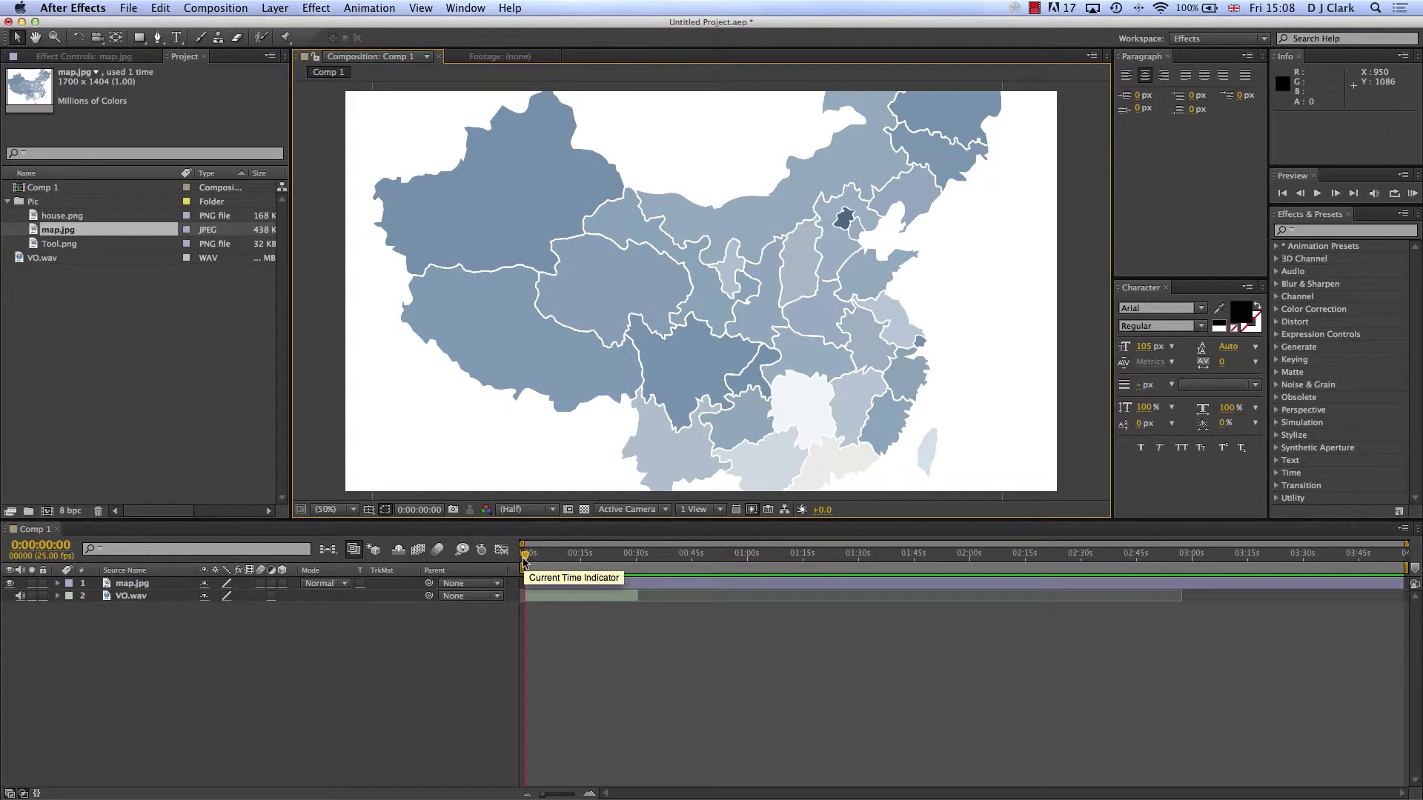
# Place house.png from the Pic folder over the centre of the map in the composition
pyautogui.click(38, 215)
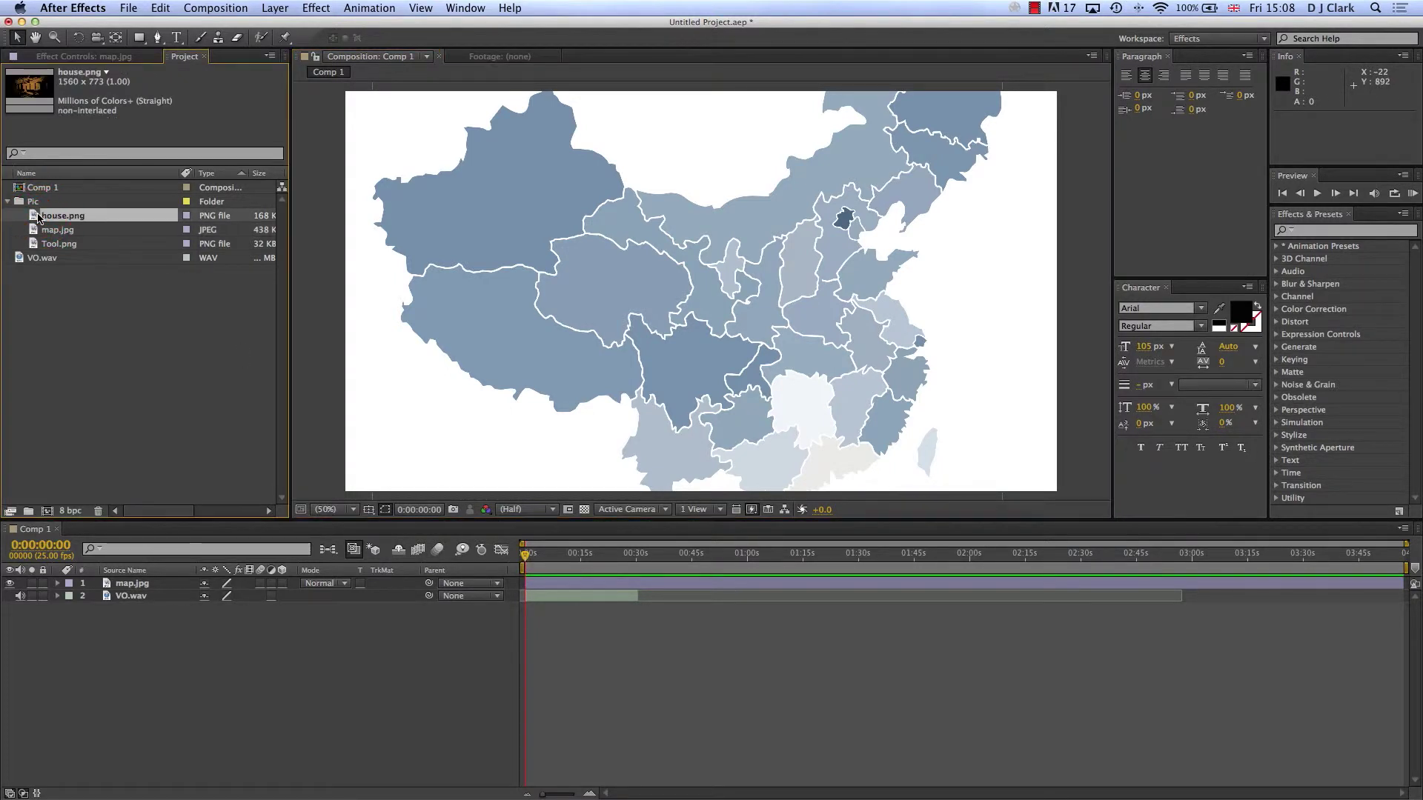
pyautogui.click(34, 245)
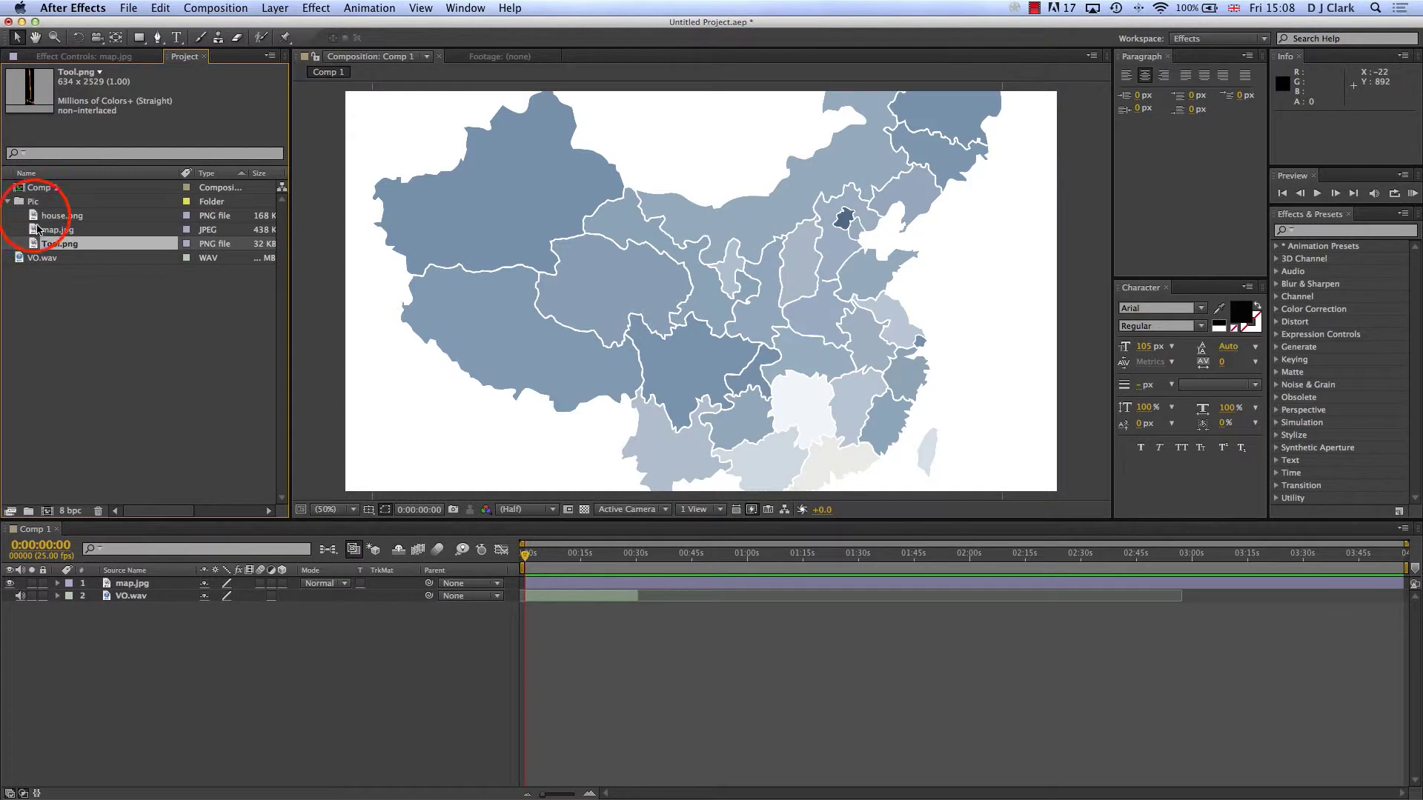
pyautogui.click(36, 216)
pyautogui.moveTo(34, 219); pyautogui.dragTo(691, 296)
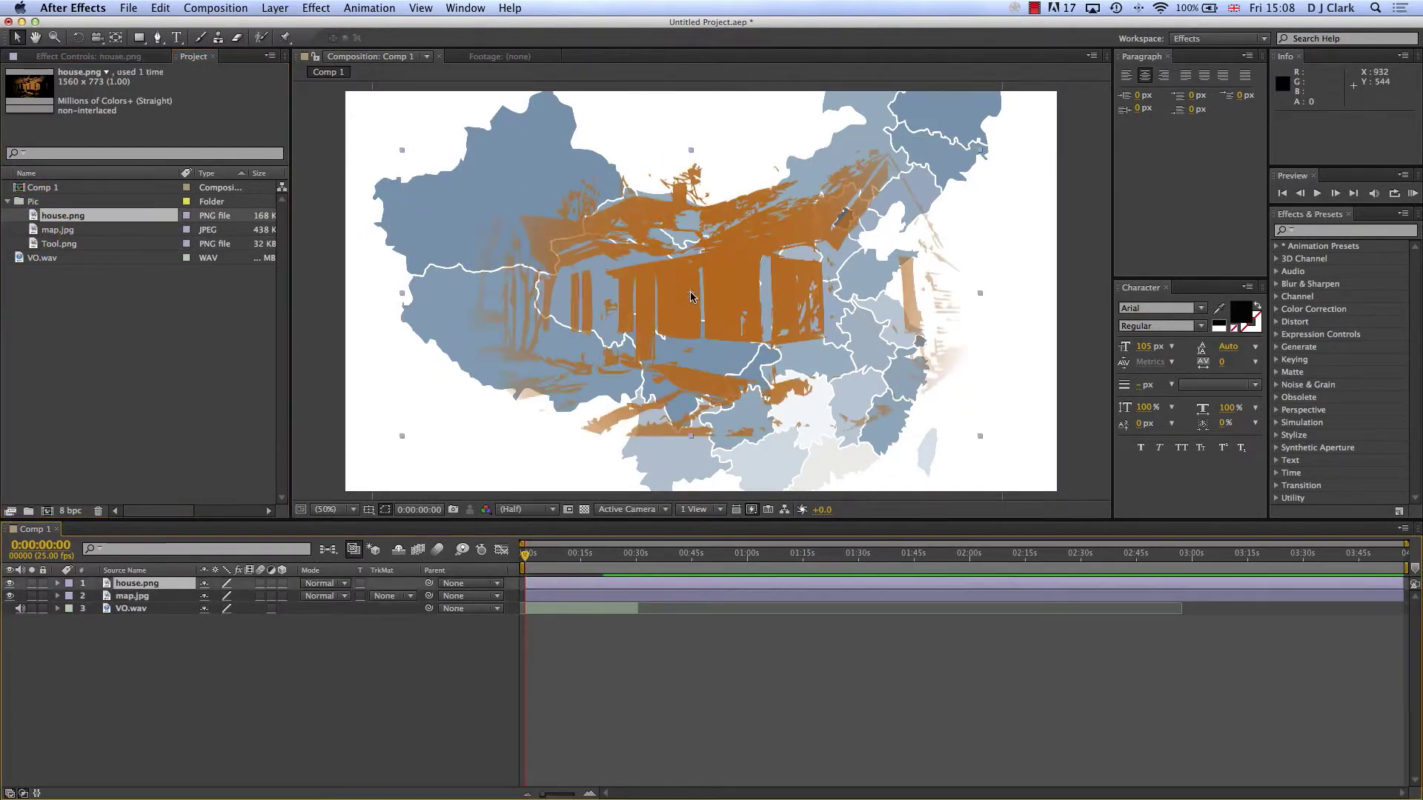
pyautogui.click(976, 437)
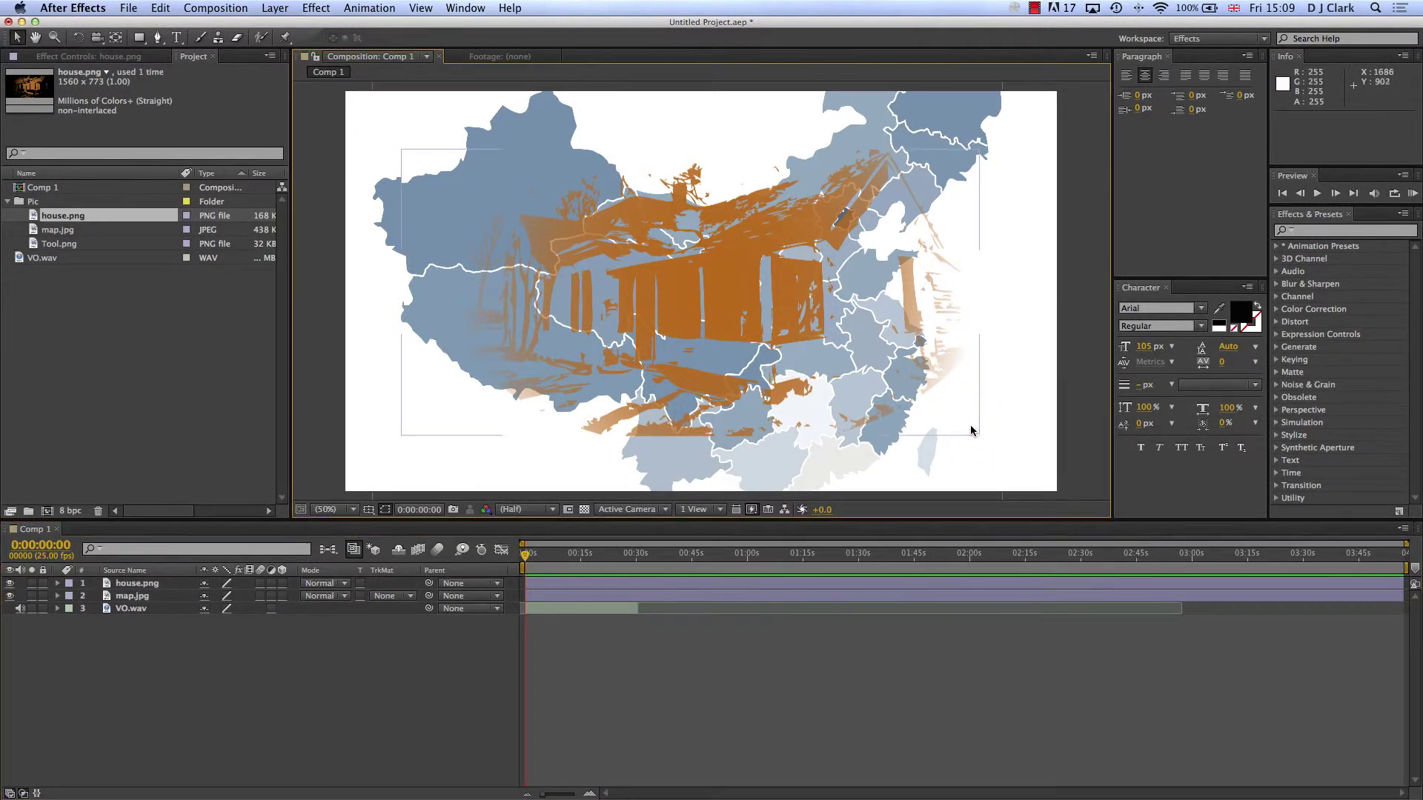
# Move the map layer slightly within the frame to position 958, 552
pyautogui.click(898, 374)
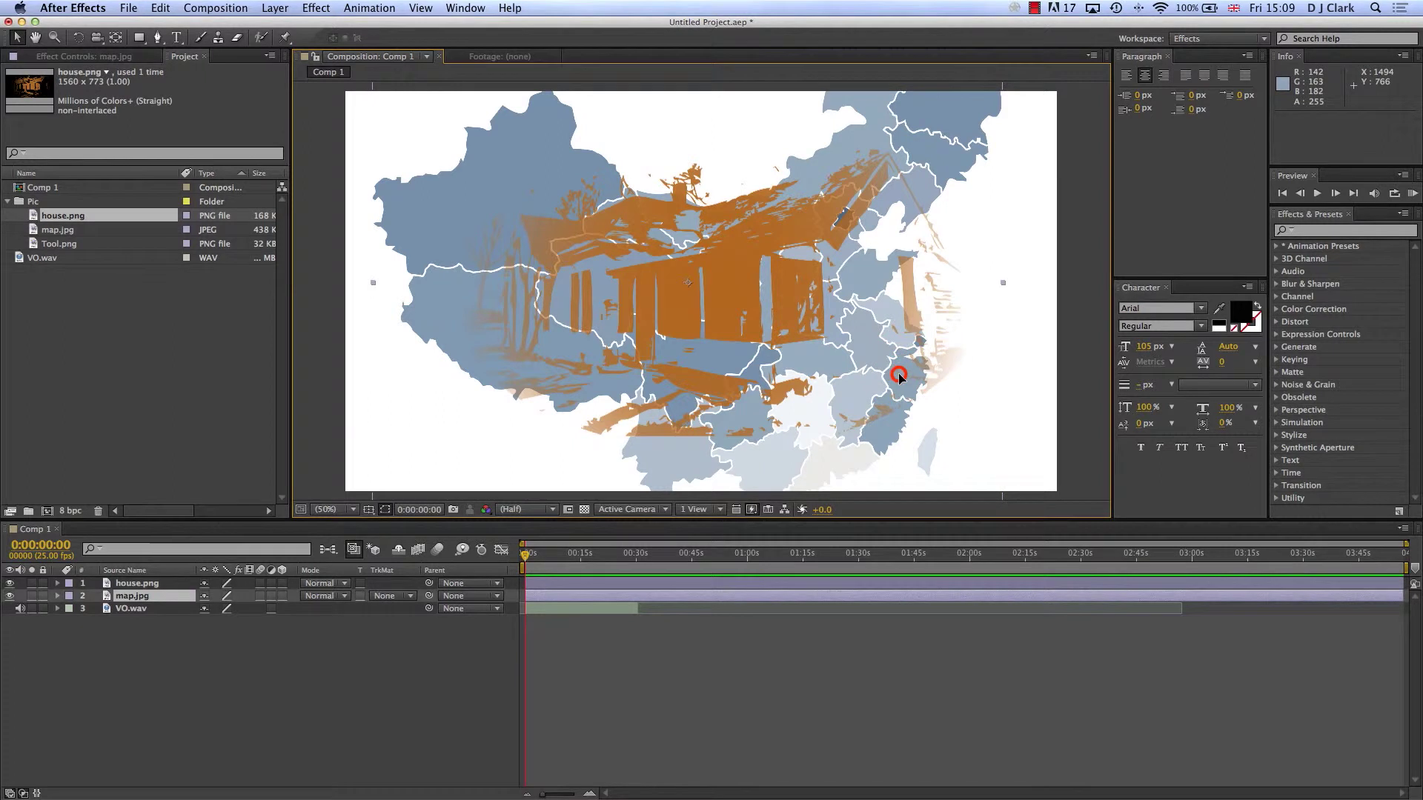
pyautogui.moveTo(443, 277)
pyautogui.mouseDown()
pyautogui.moveTo(476, 327)
pyautogui.moveTo(468, 358)
pyautogui.moveTo(455, 292)
pyautogui.mouseUp()
pyautogui.click(715, 296)
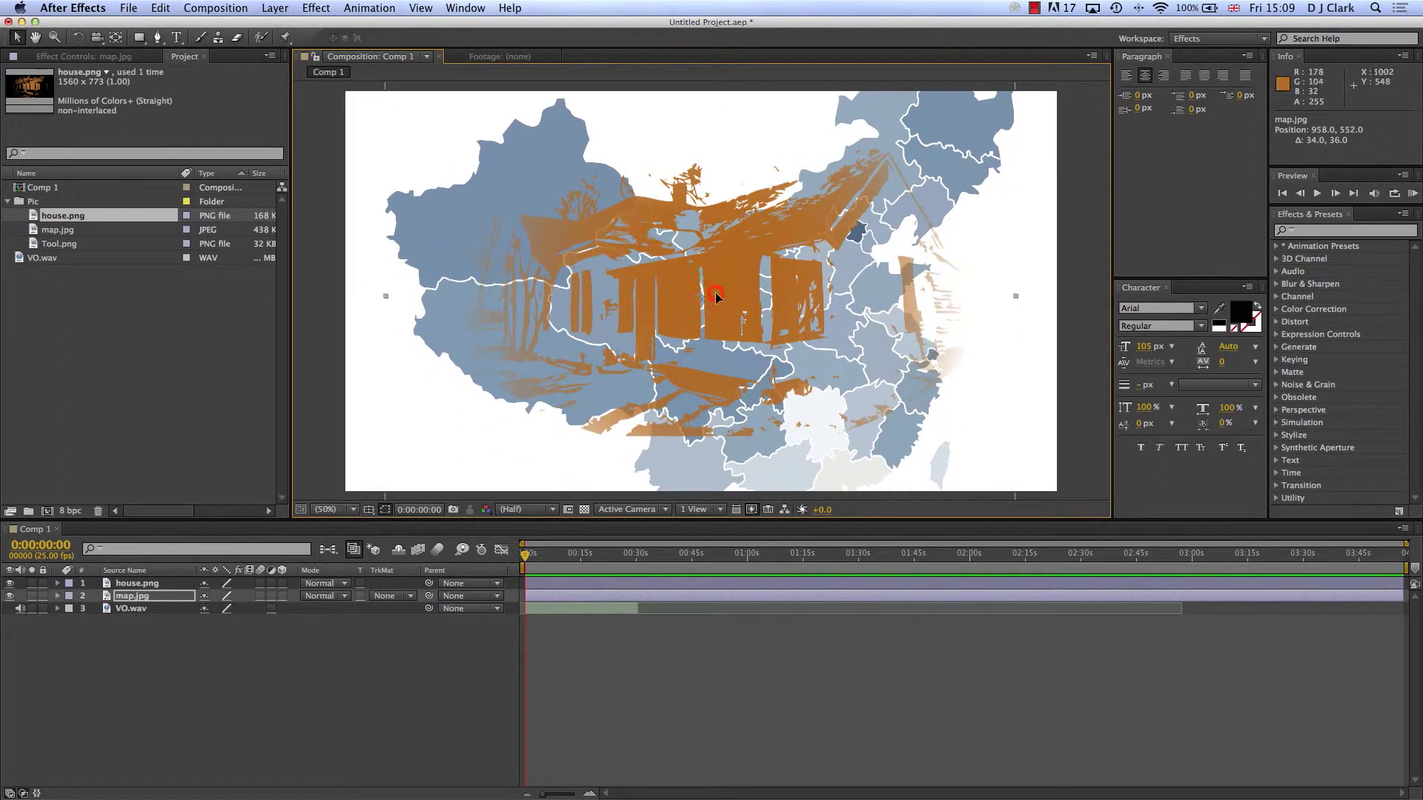
pyautogui.click(676, 603)
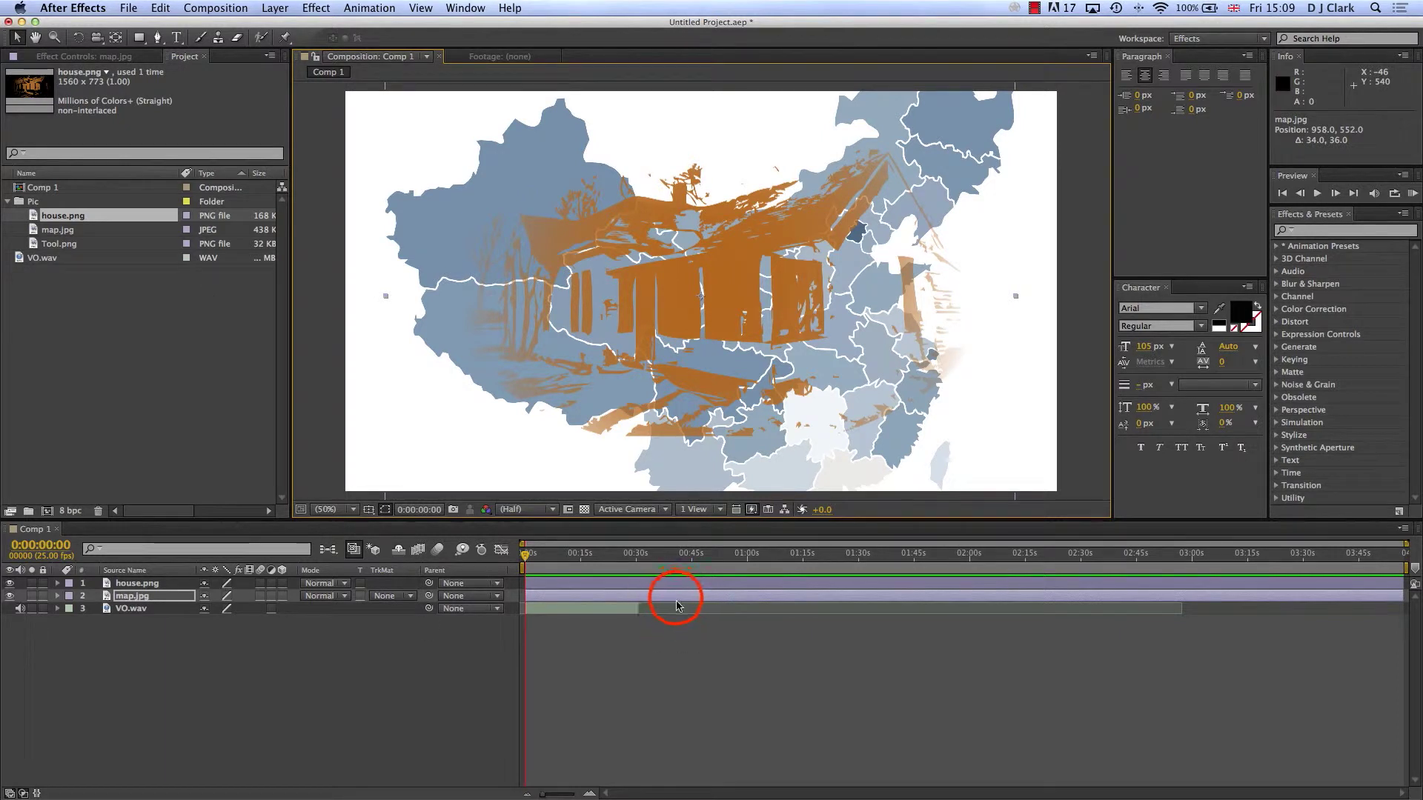
pyautogui.click(699, 600)
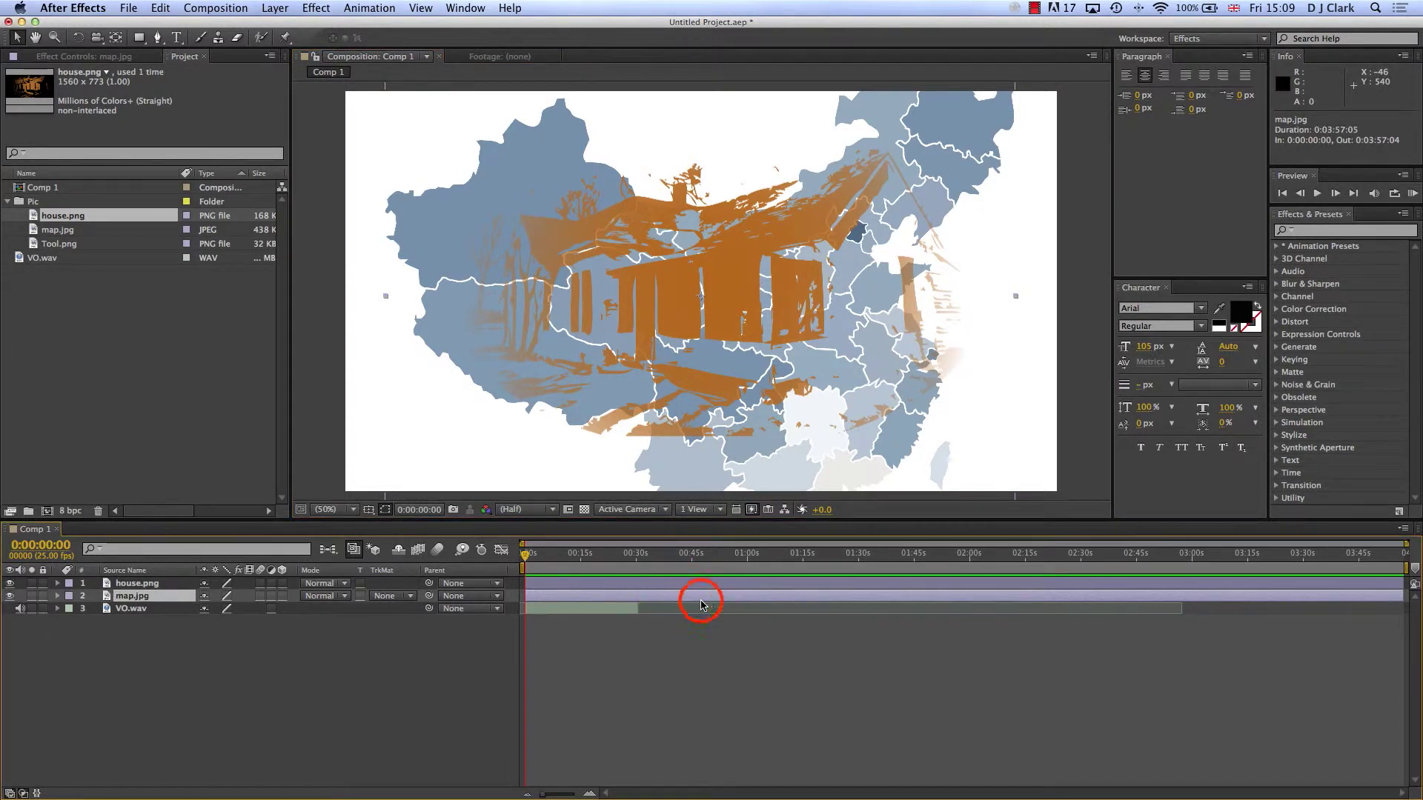
pyautogui.click(685, 585)
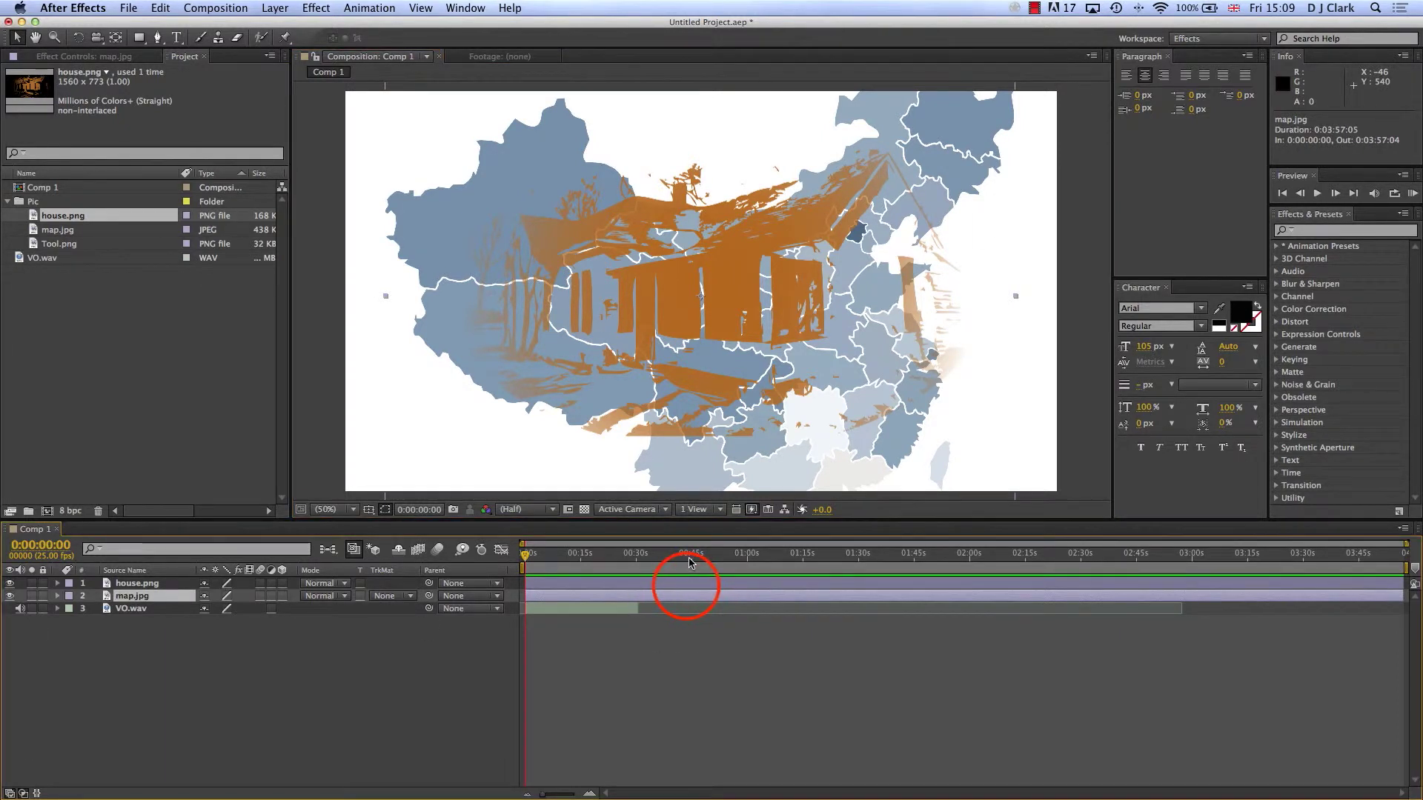
# Scale the house image down proportionally to about 83%
pyautogui.click(981, 437)
pyautogui.moveTo(980, 438); pyautogui.dragTo(935, 417)
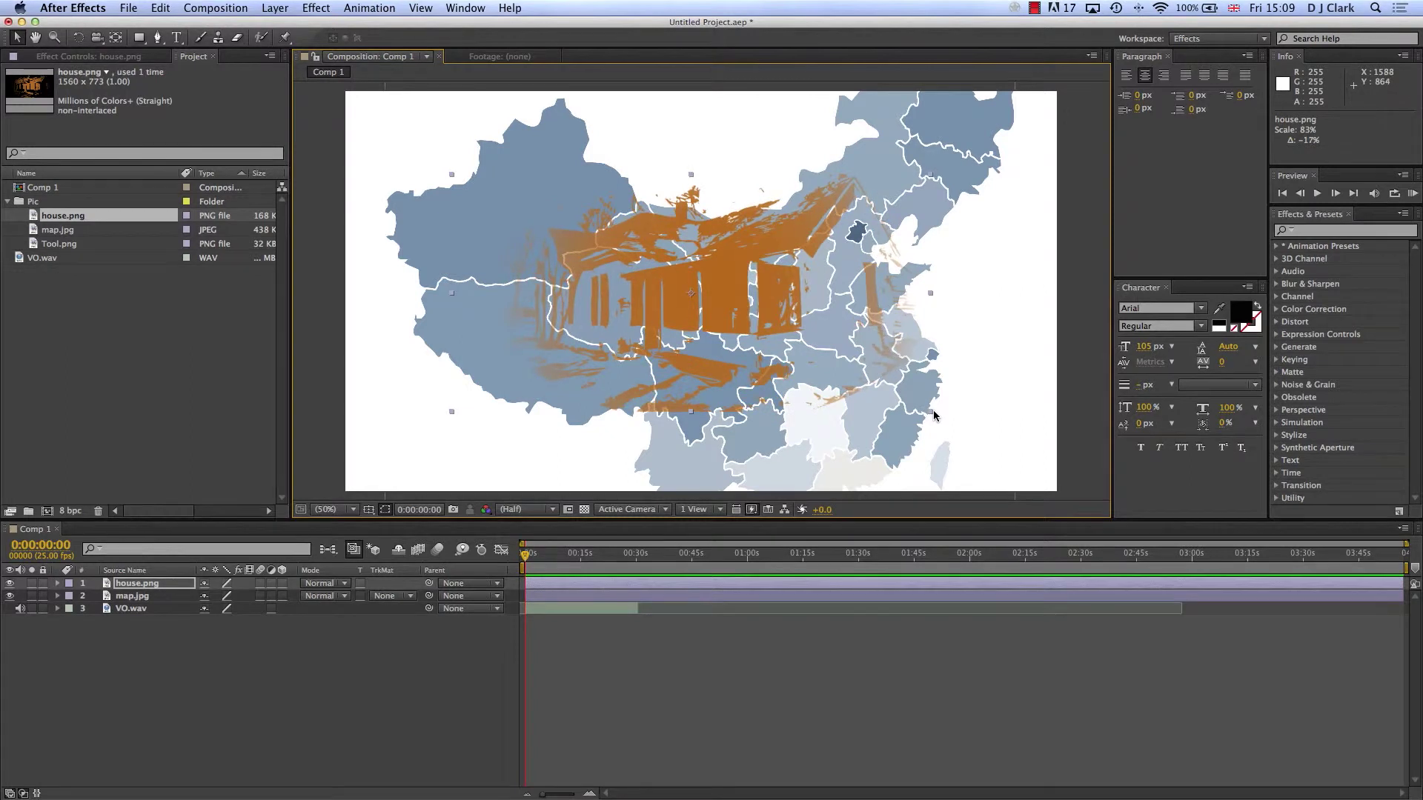
pyautogui.click(1038, 412)
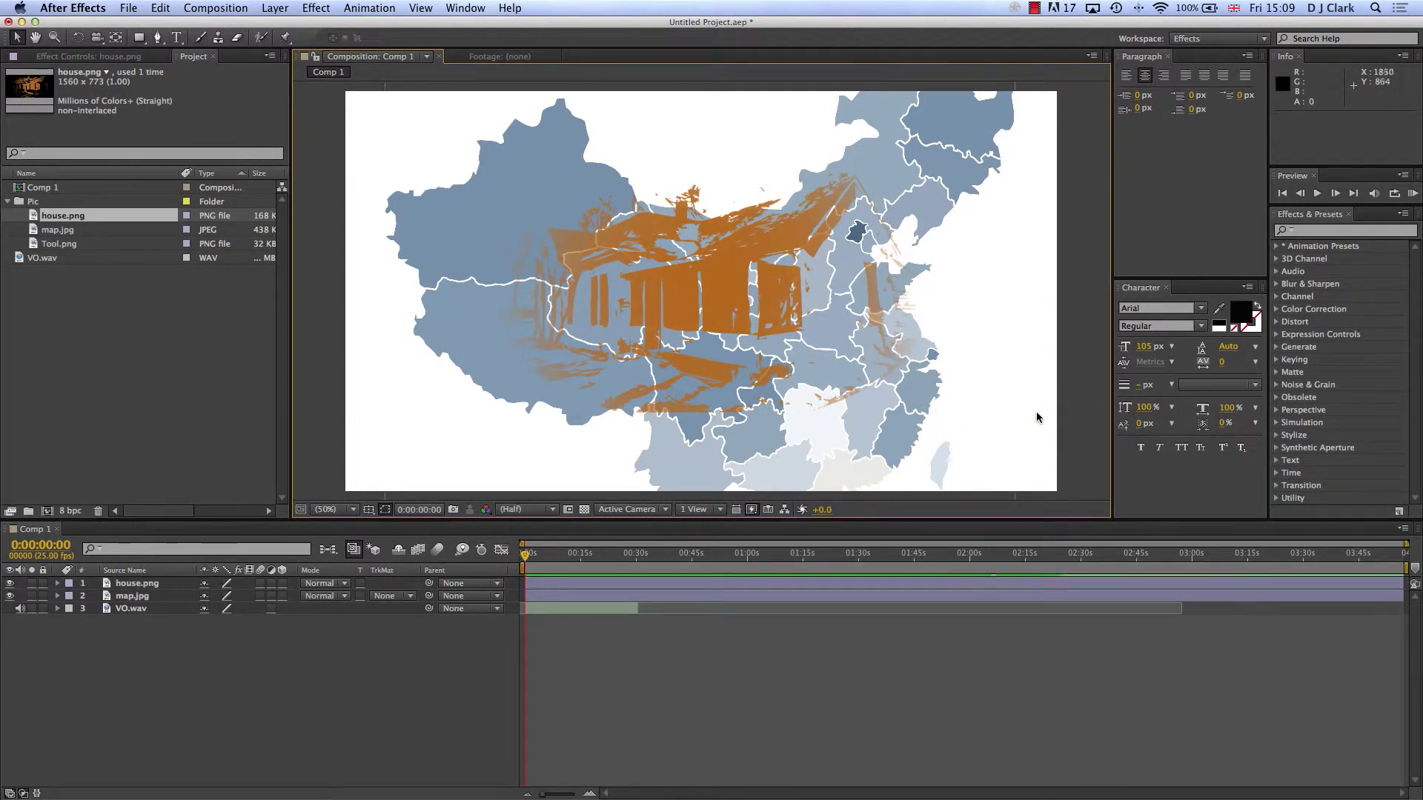
# Preview the voice-over, place composition marker 1 at 0:00:05:18 and return the current time to the start
pyautogui.click(1416, 208)
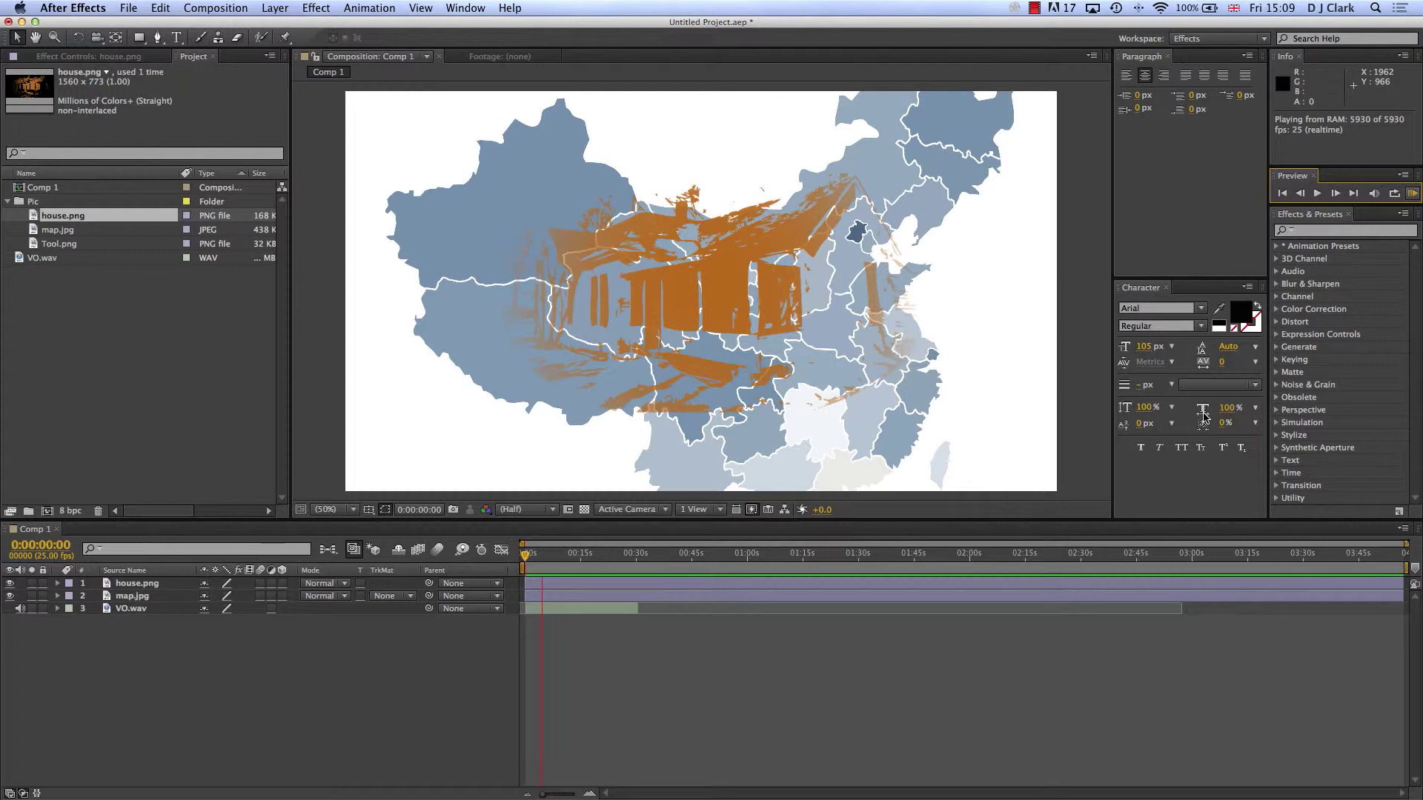
pyautogui.press('space')
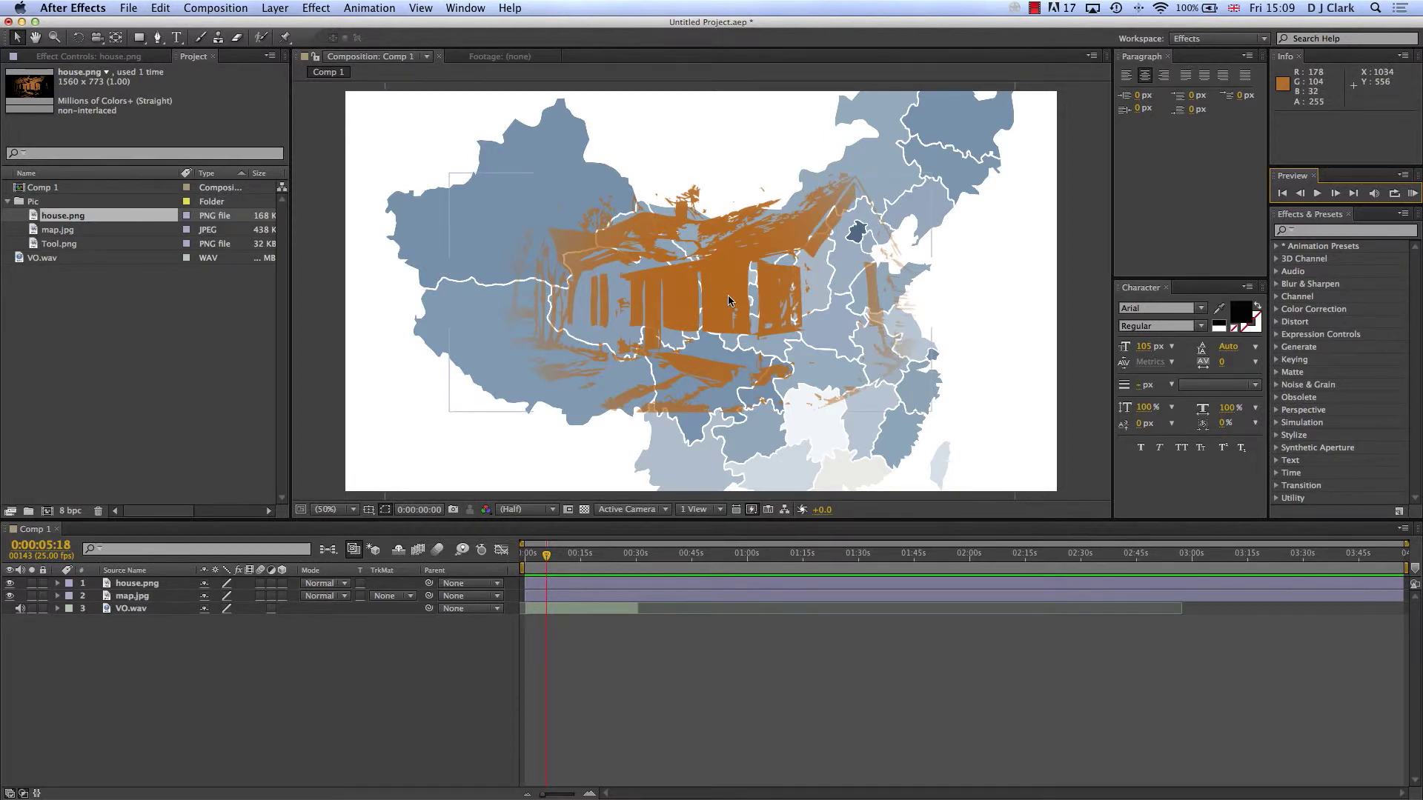
pyautogui.hotkey('shift', '1')
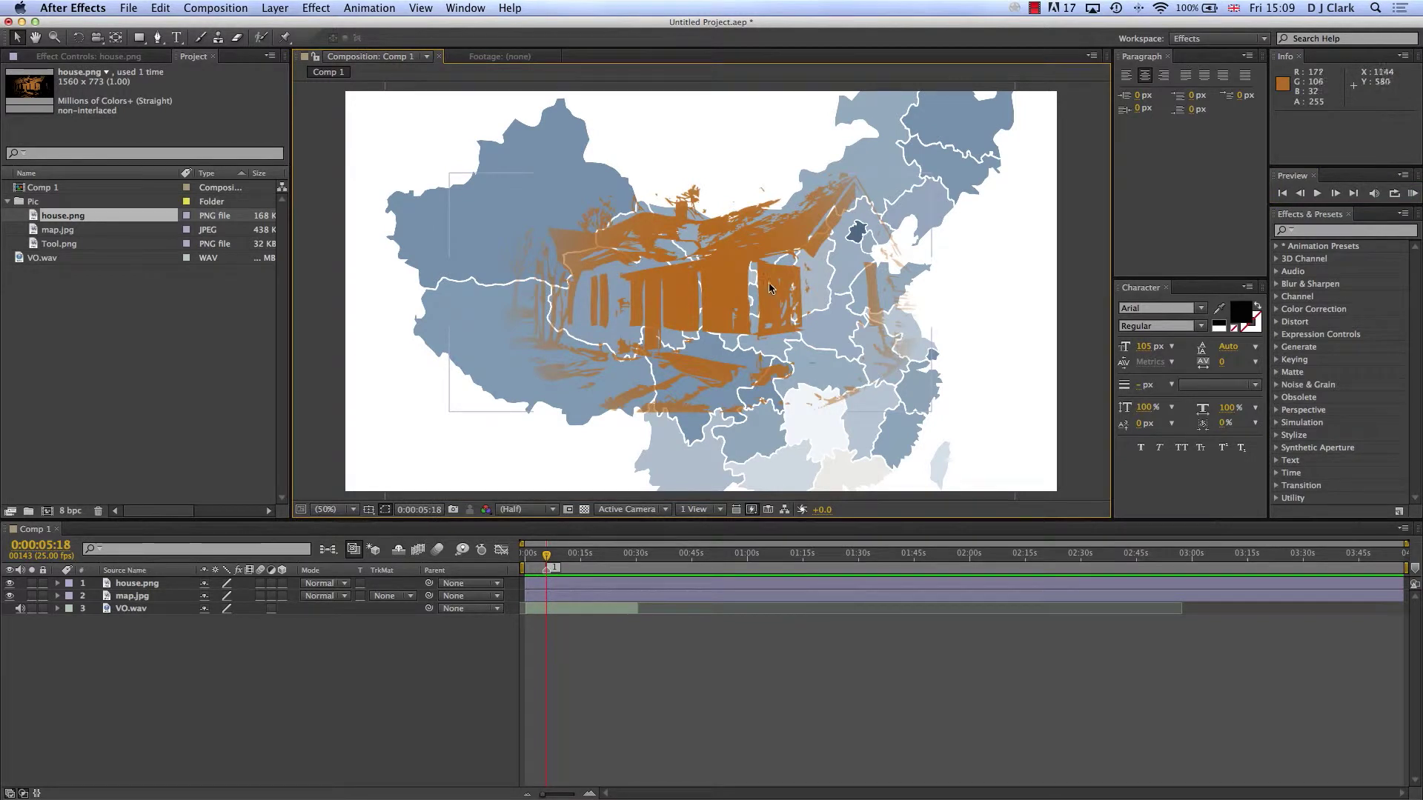
pyautogui.moveTo(547, 556); pyautogui.dragTo(520, 561)
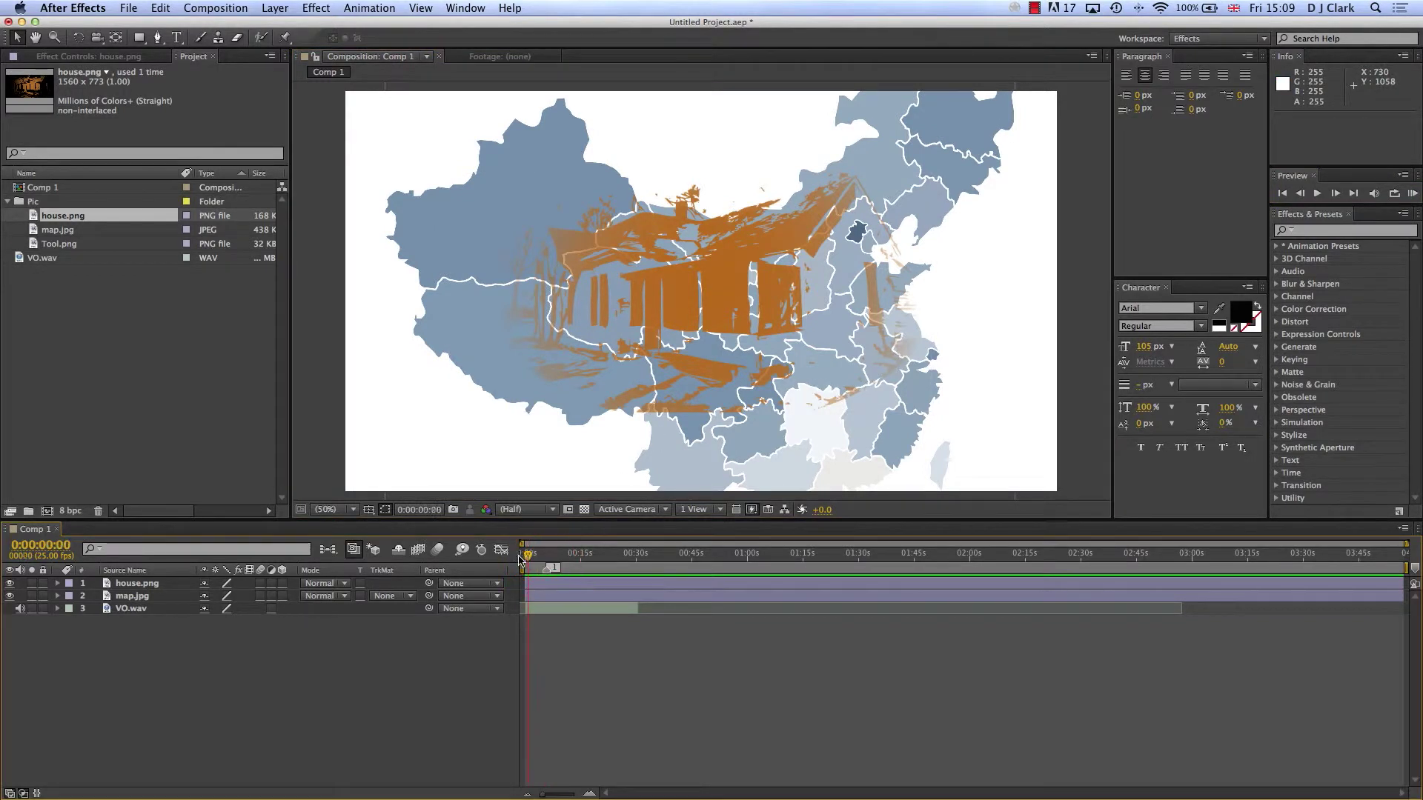
# Start scale keyframing on the house image at 0:00:00:00 and shrink it proportionally to about 2.7%
pyautogui.moveTo(541, 794); pyautogui.dragTo(568, 795)
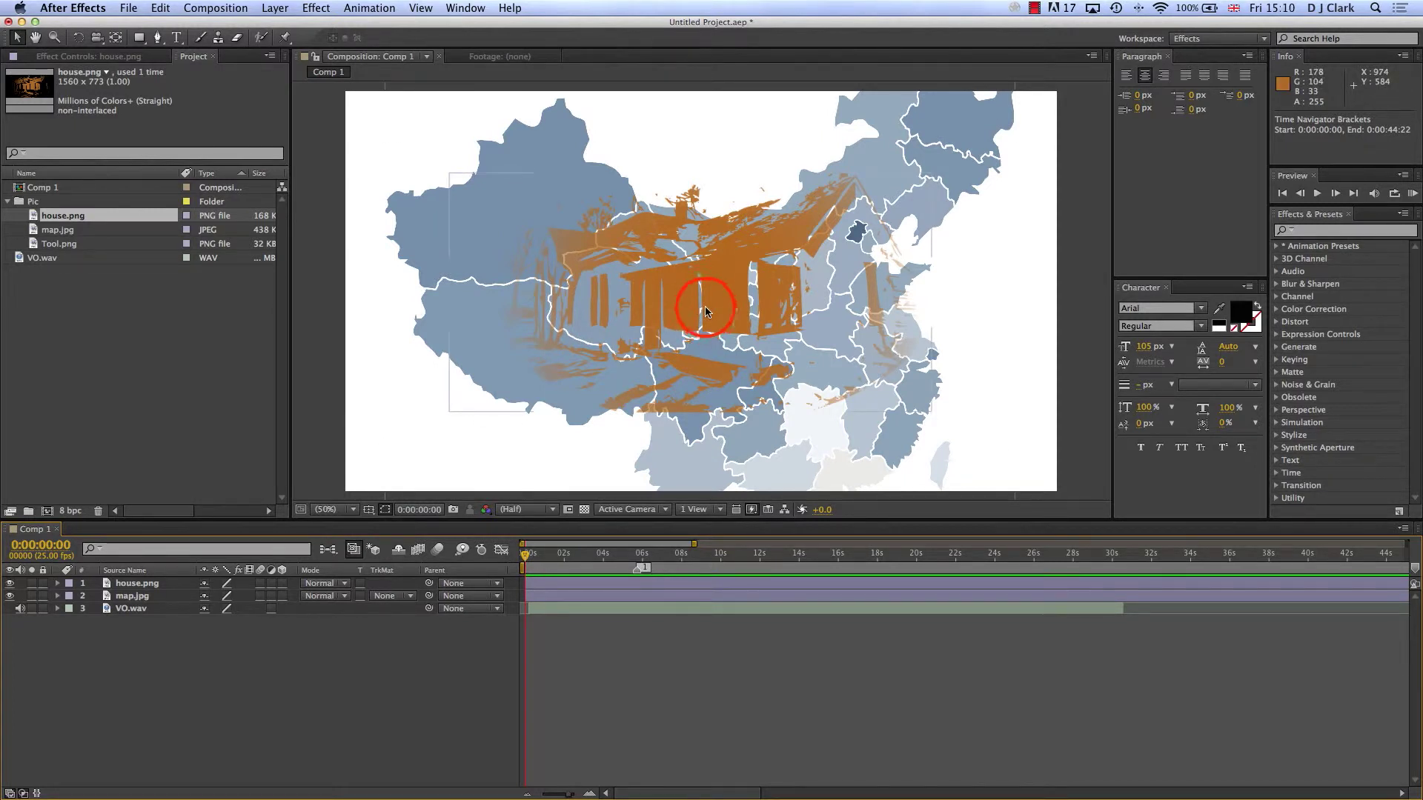
pyautogui.click(705, 307)
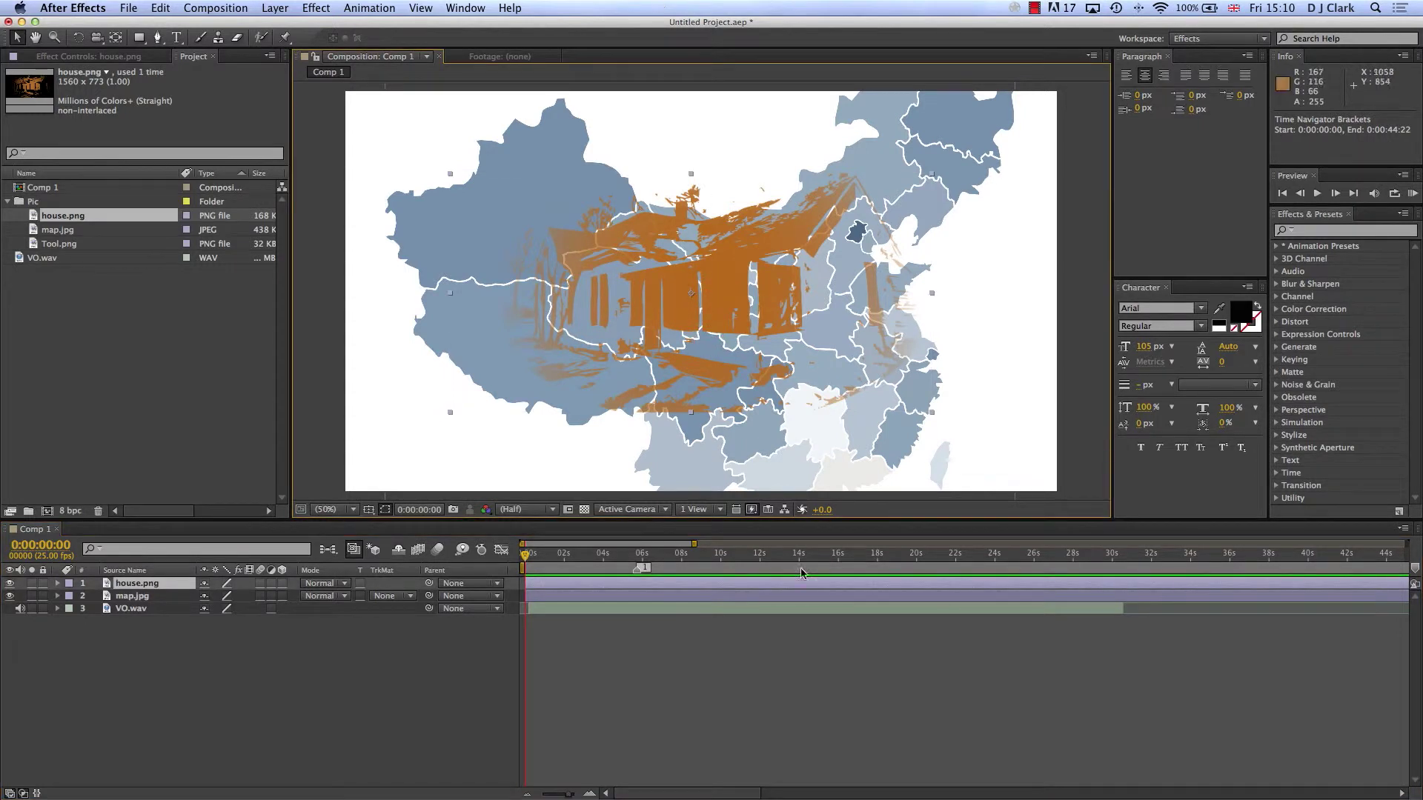
pyautogui.click(57, 584)
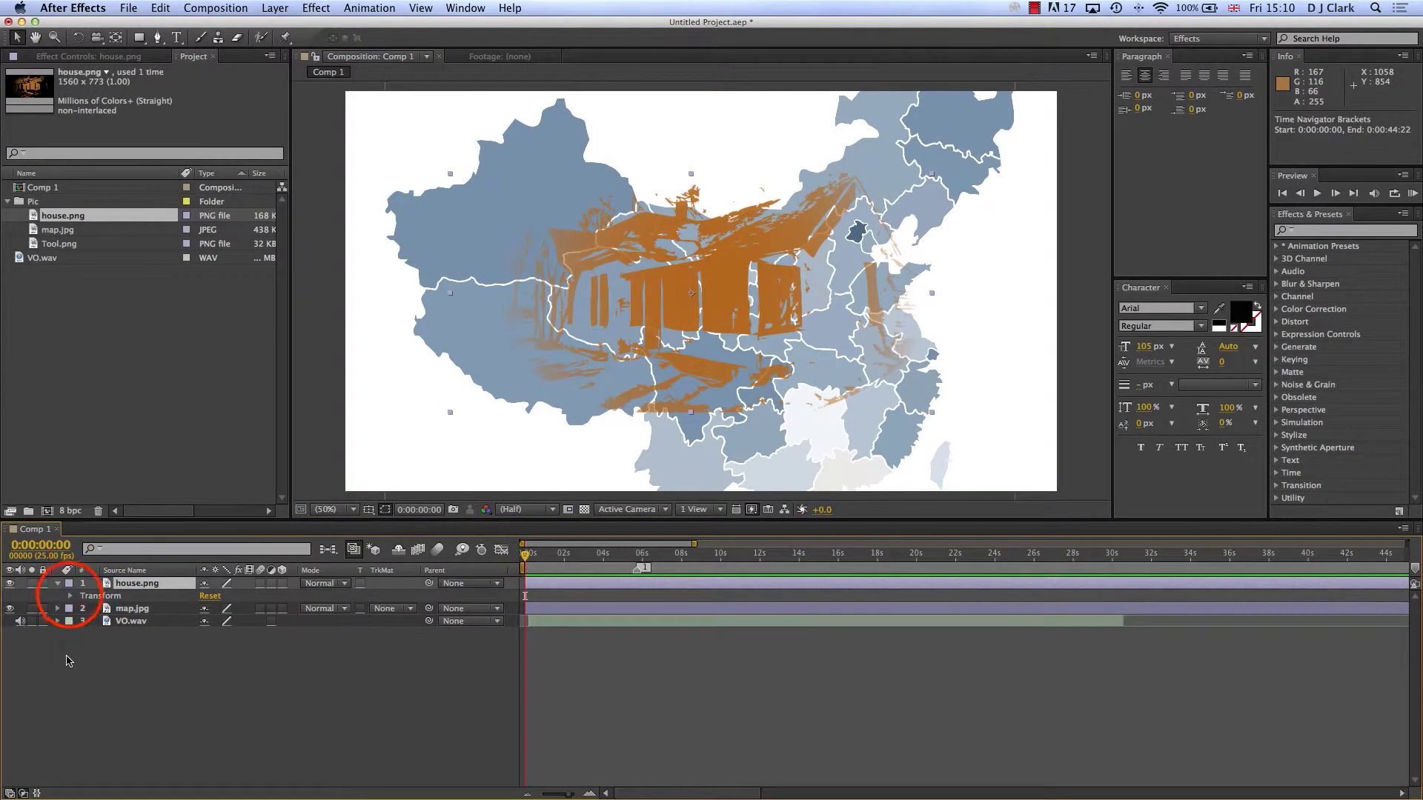
pyautogui.click(71, 595)
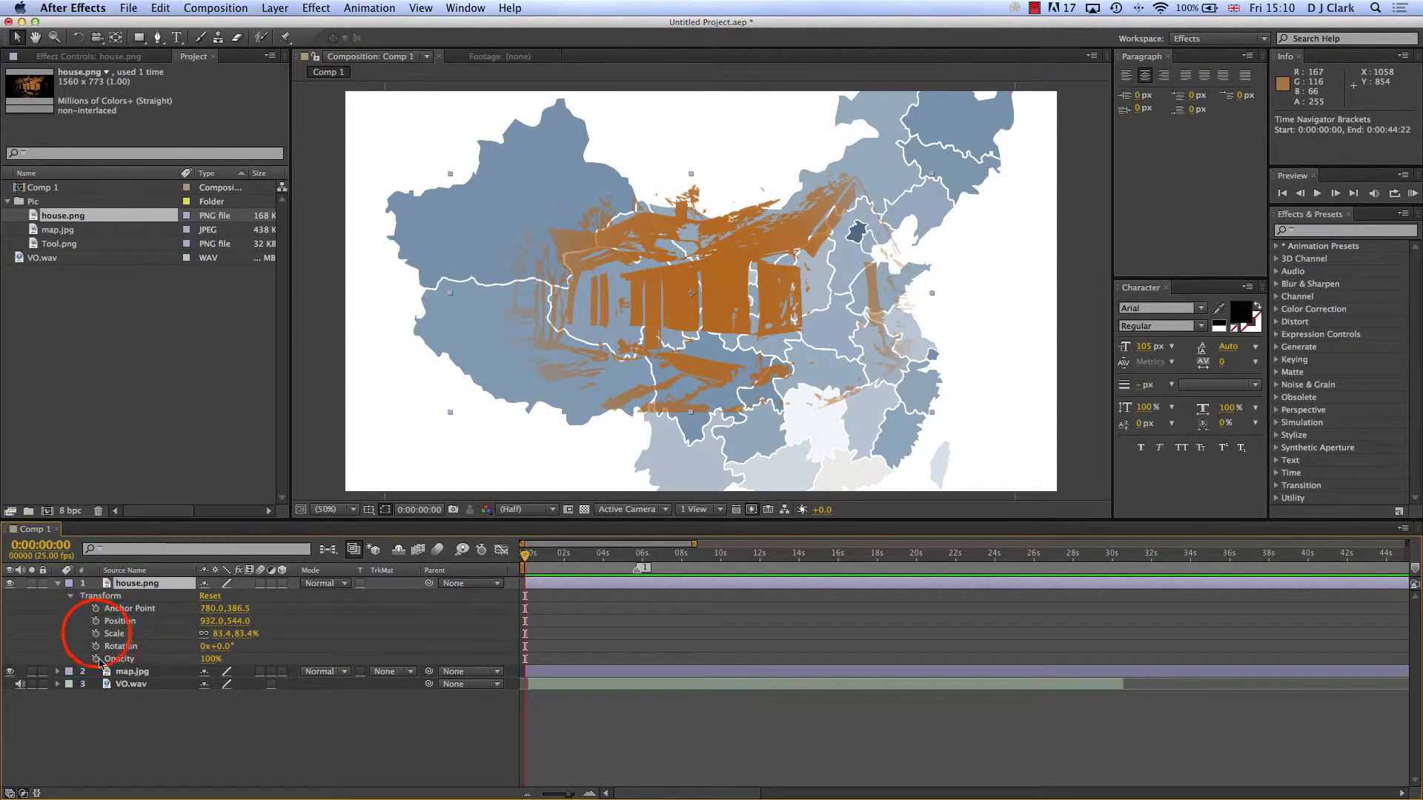
pyautogui.click(96, 633)
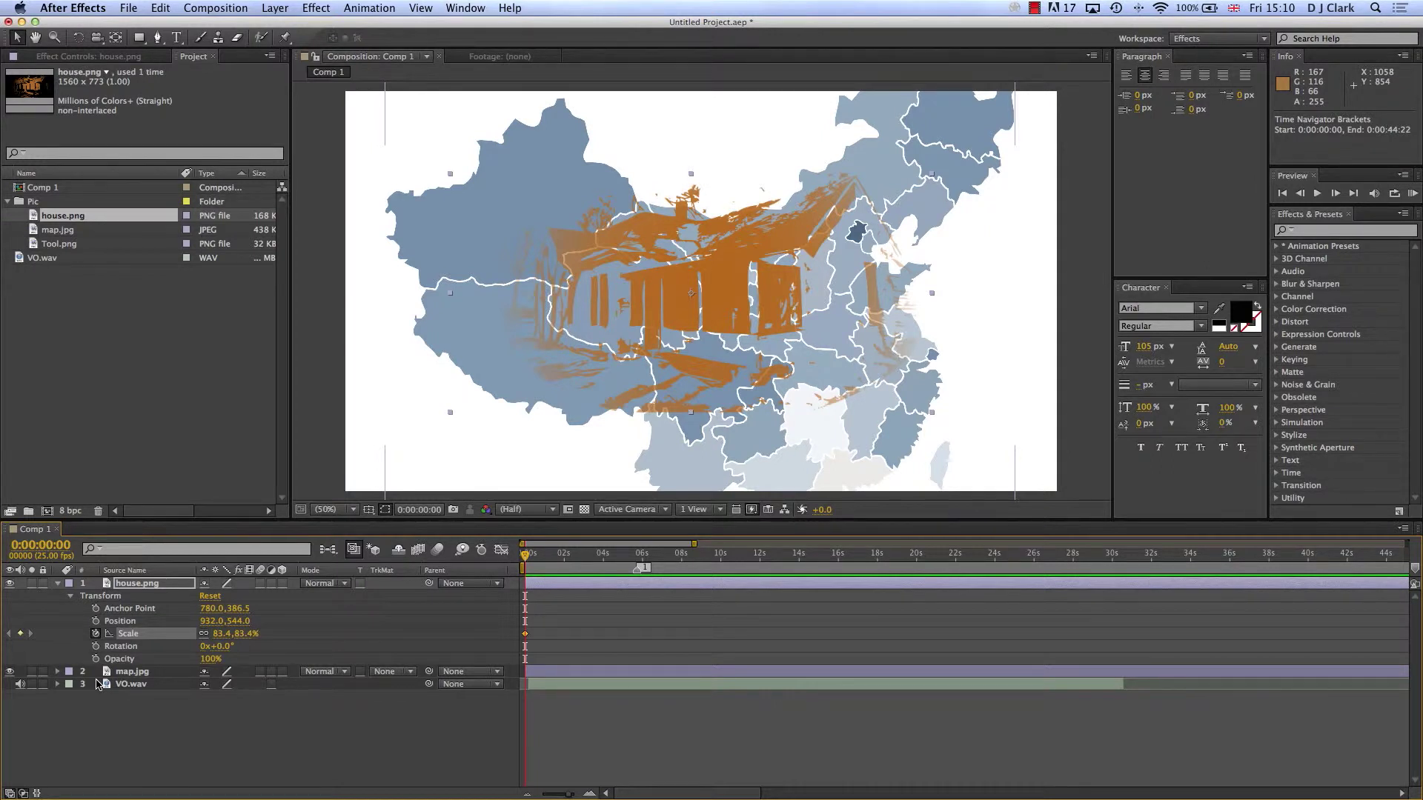
pyautogui.click(450, 413)
pyautogui.moveTo(450, 412); pyautogui.dragTo(692, 294)
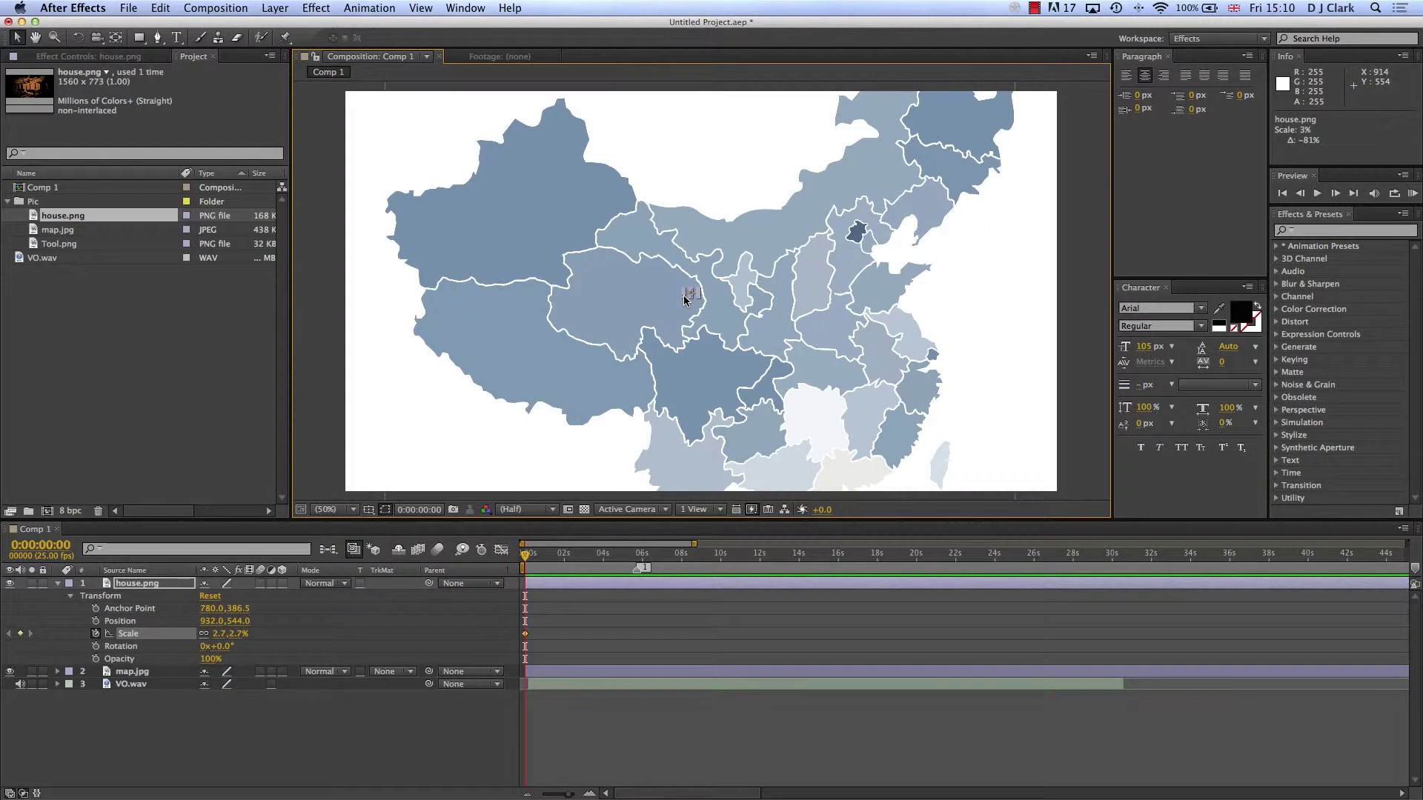
# Add a second scale keyframe at 0:00:05:17, just before marker 1, enlarging the house image proportionally to about 62%
pyautogui.click(523, 555)
pyautogui.moveTo(523, 555); pyautogui.dragTo(635, 560)
pyautogui.click(683, 297)
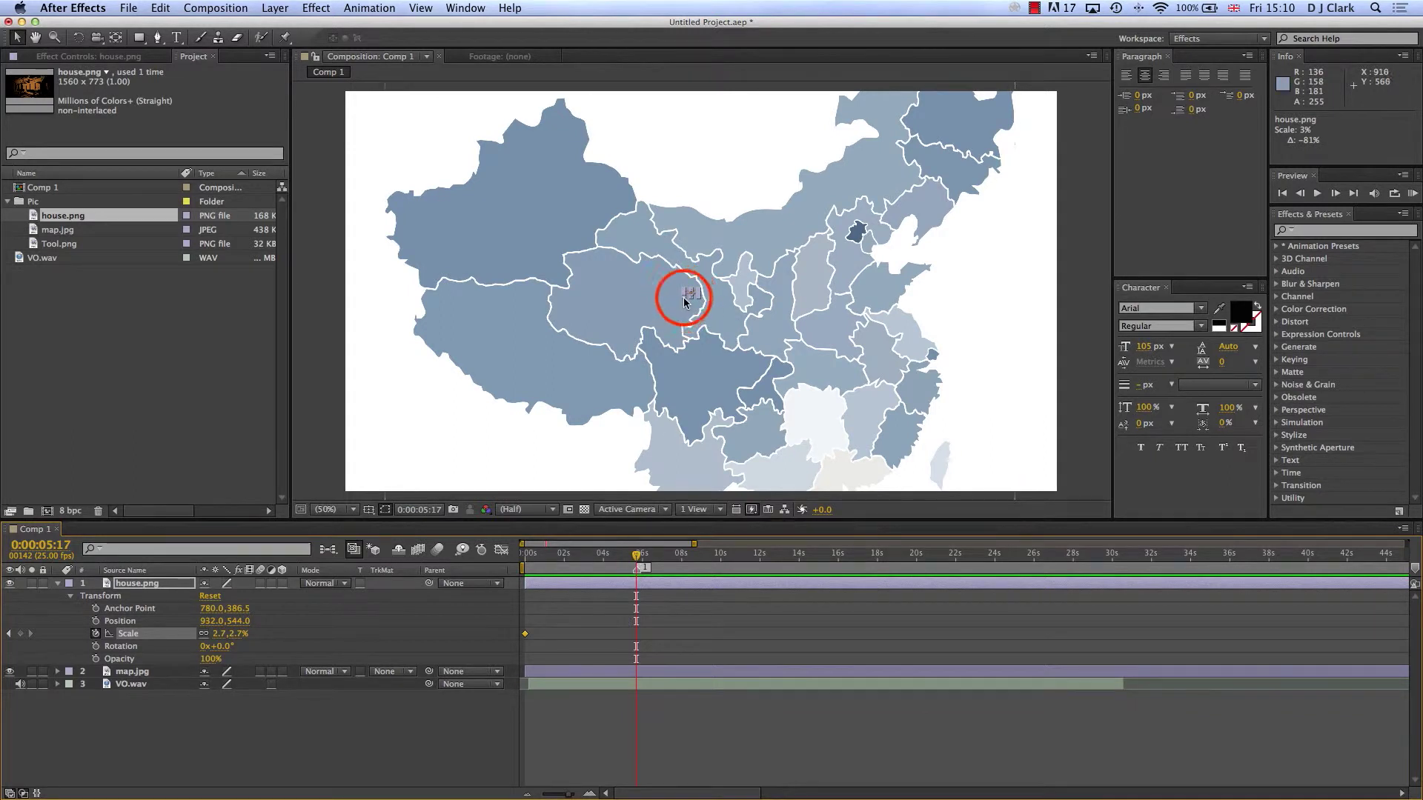
pyautogui.moveTo(683, 296); pyautogui.dragTo(513, 438)
pyautogui.click(635, 558)
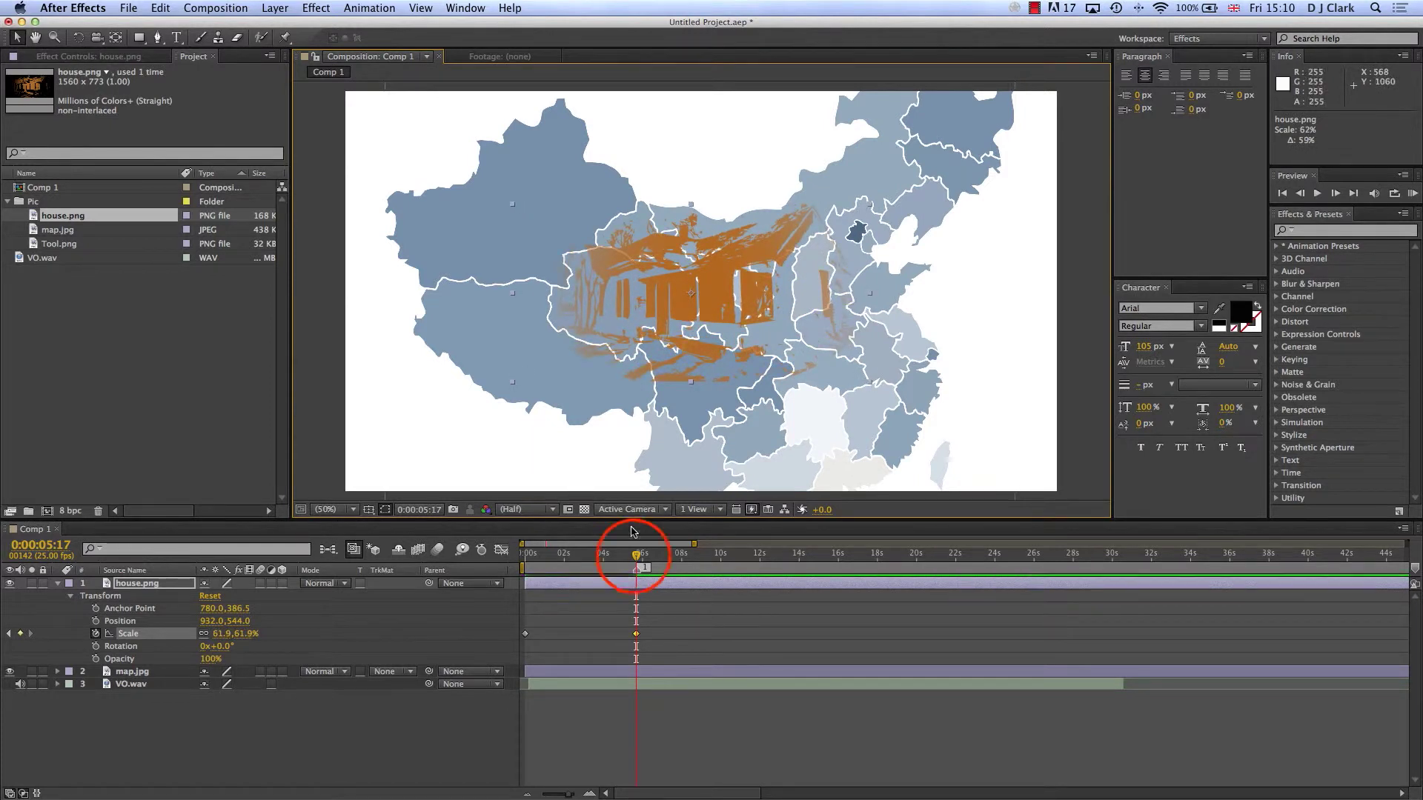
pyautogui.moveTo(635, 557)
pyautogui.mouseDown()
pyautogui.moveTo(501, 557)
pyautogui.moveTo(635, 566)
pyautogui.mouseUp()
pyautogui.click(430, 359)
pyautogui.click(374, 425)
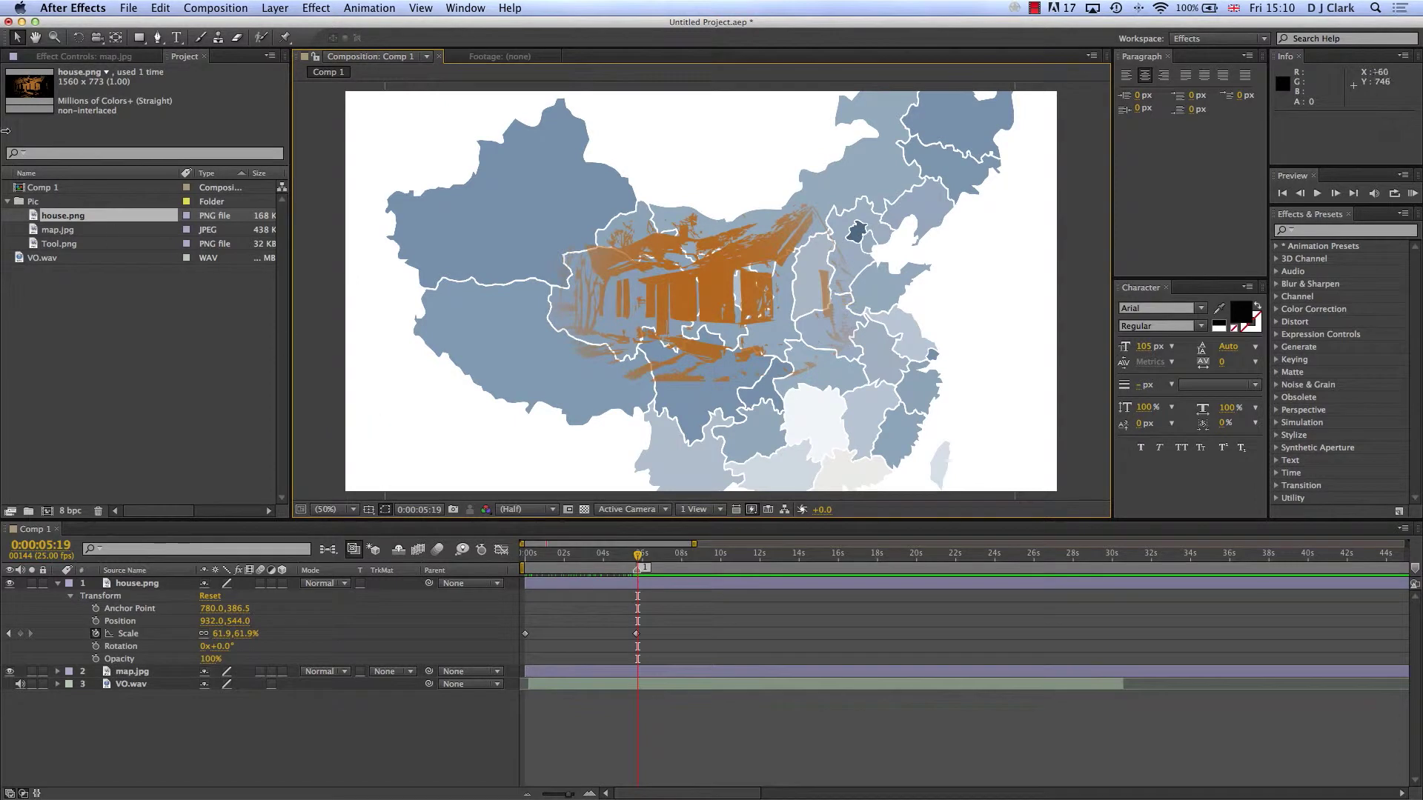
# Add the text ONE MILLION VILLAGES and place it centred above the house at about 970, 218
pyautogui.click(177, 37)
pyautogui.click(534, 156)
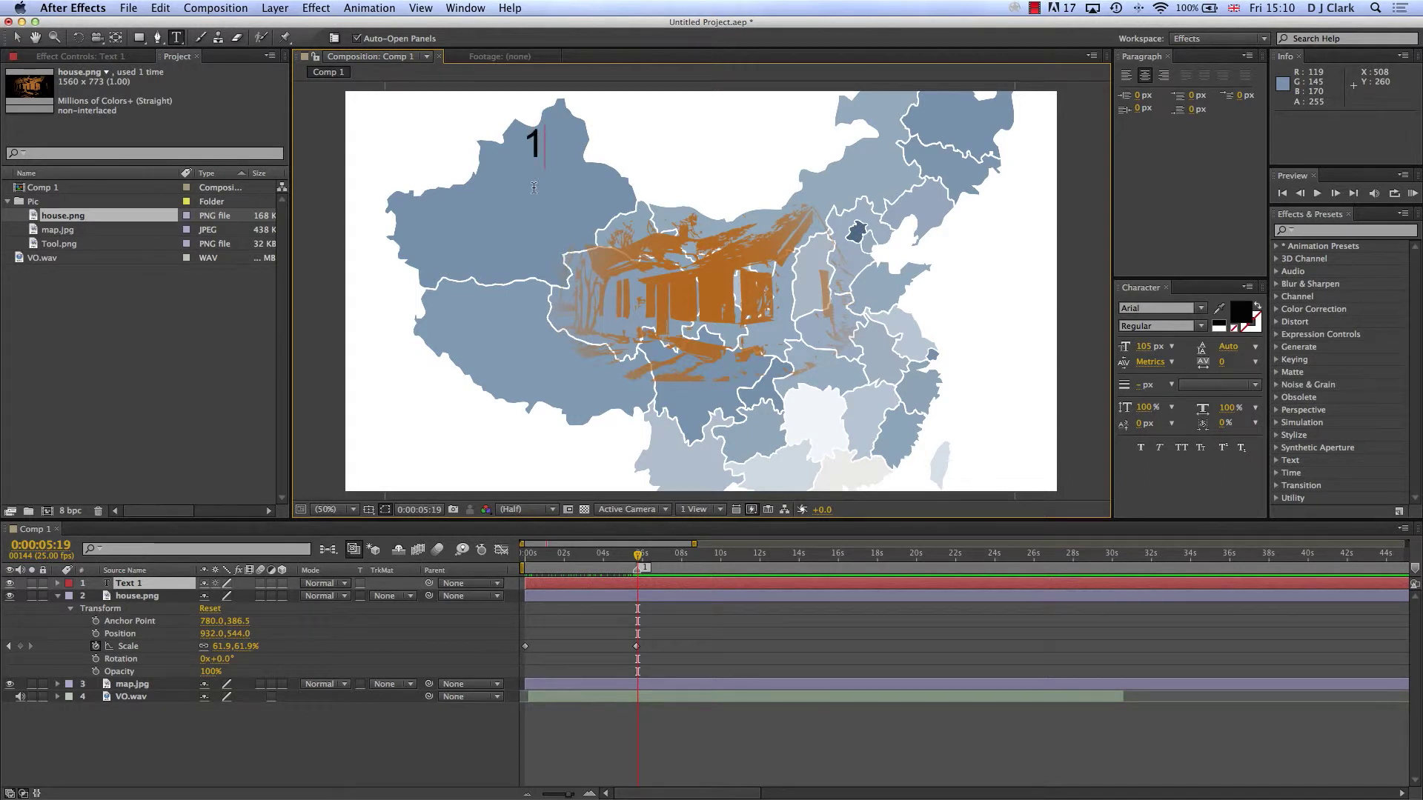
pyautogui.write('ONE MILLION VIL LAGES')
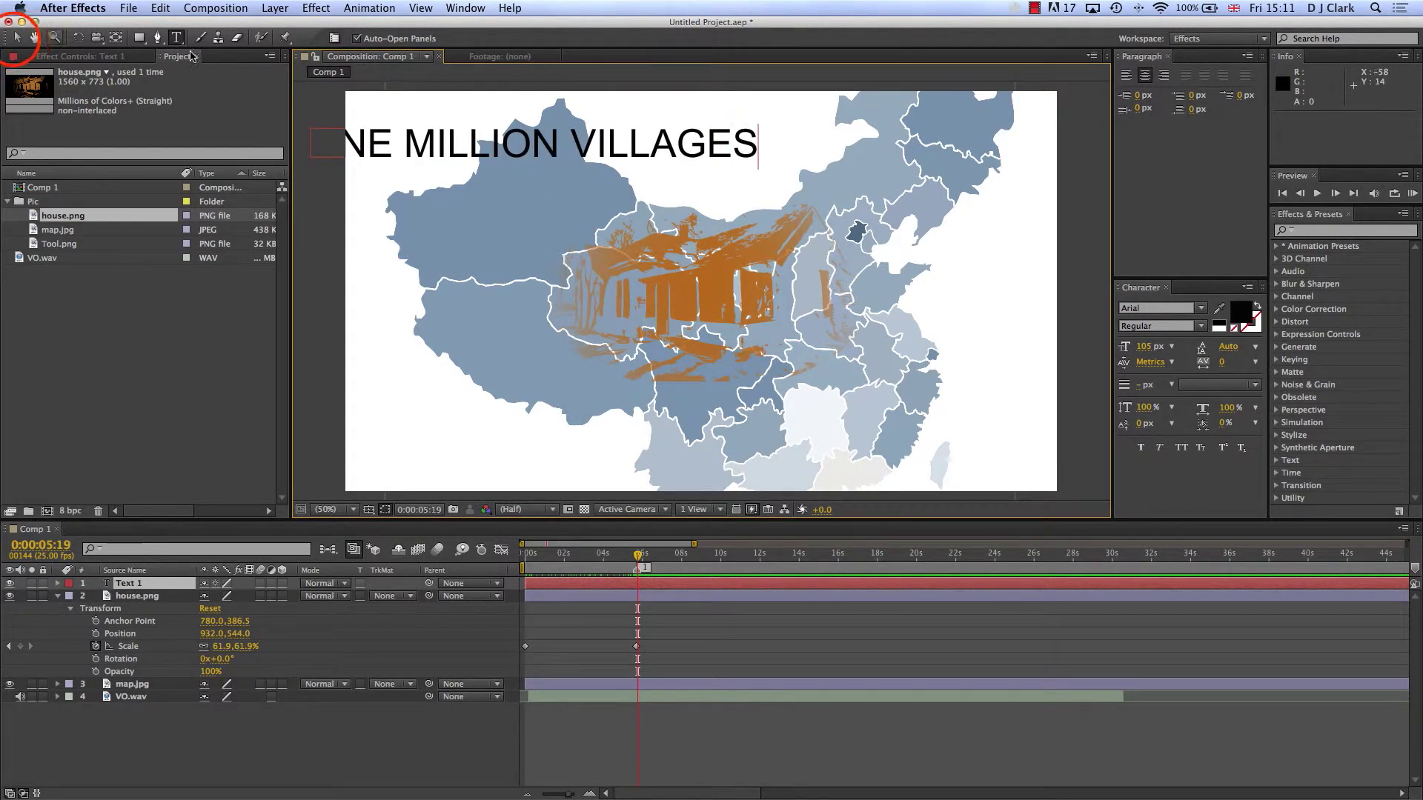
pyautogui.click(16, 37)
pyautogui.moveTo(477, 142); pyautogui.dragTo(654, 155)
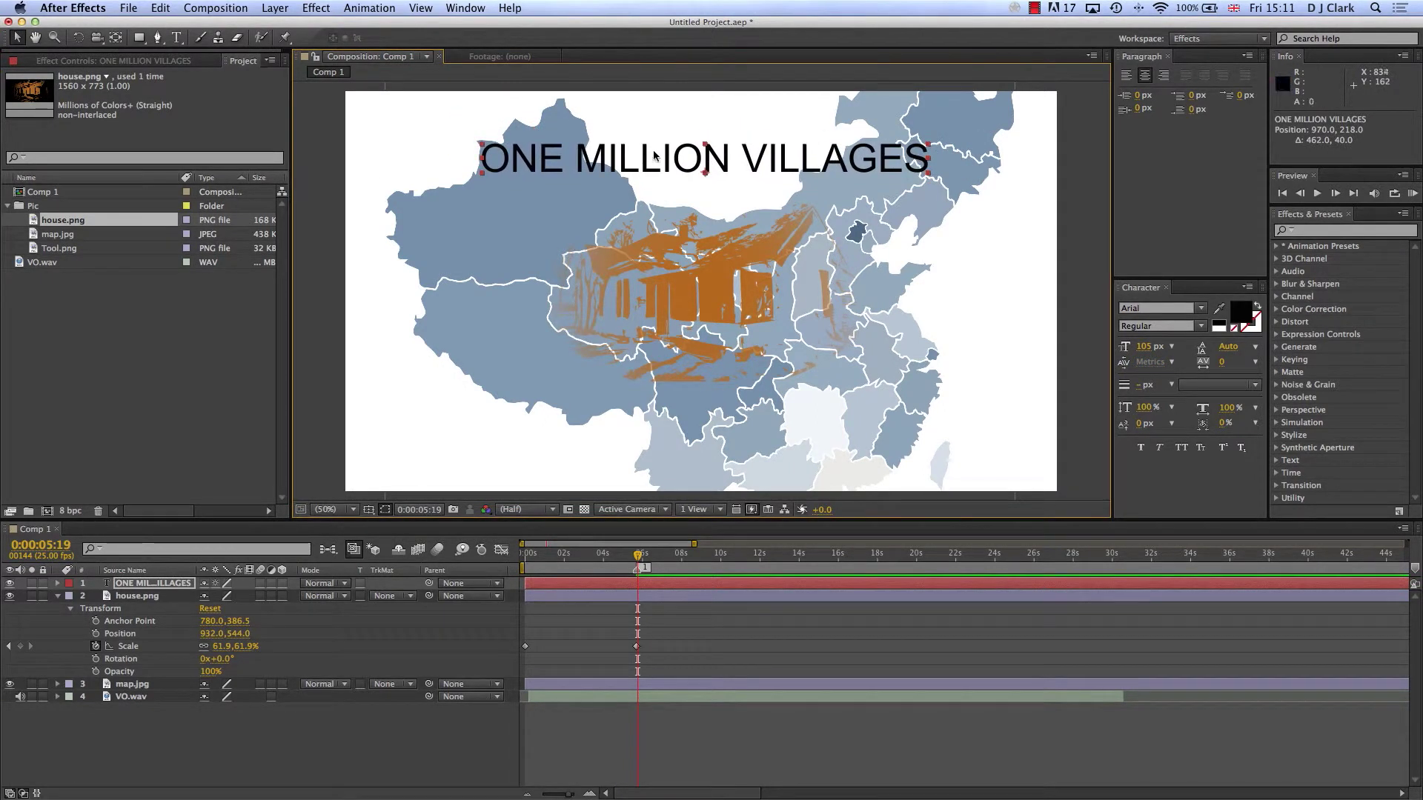
# Create a second text layer reading 800 MILLION PEASANTS below the house image
pyautogui.click(177, 37)
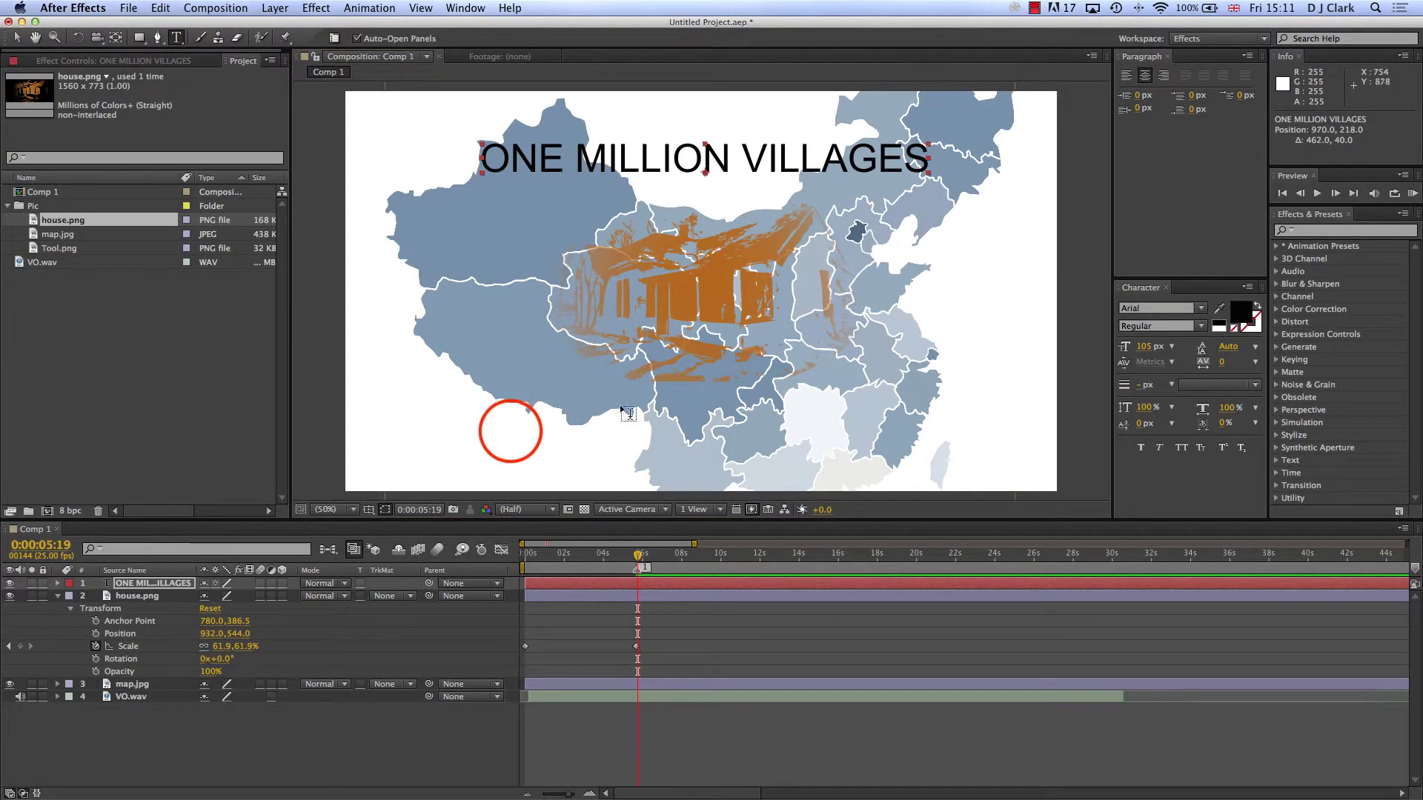
pyautogui.click(511, 430)
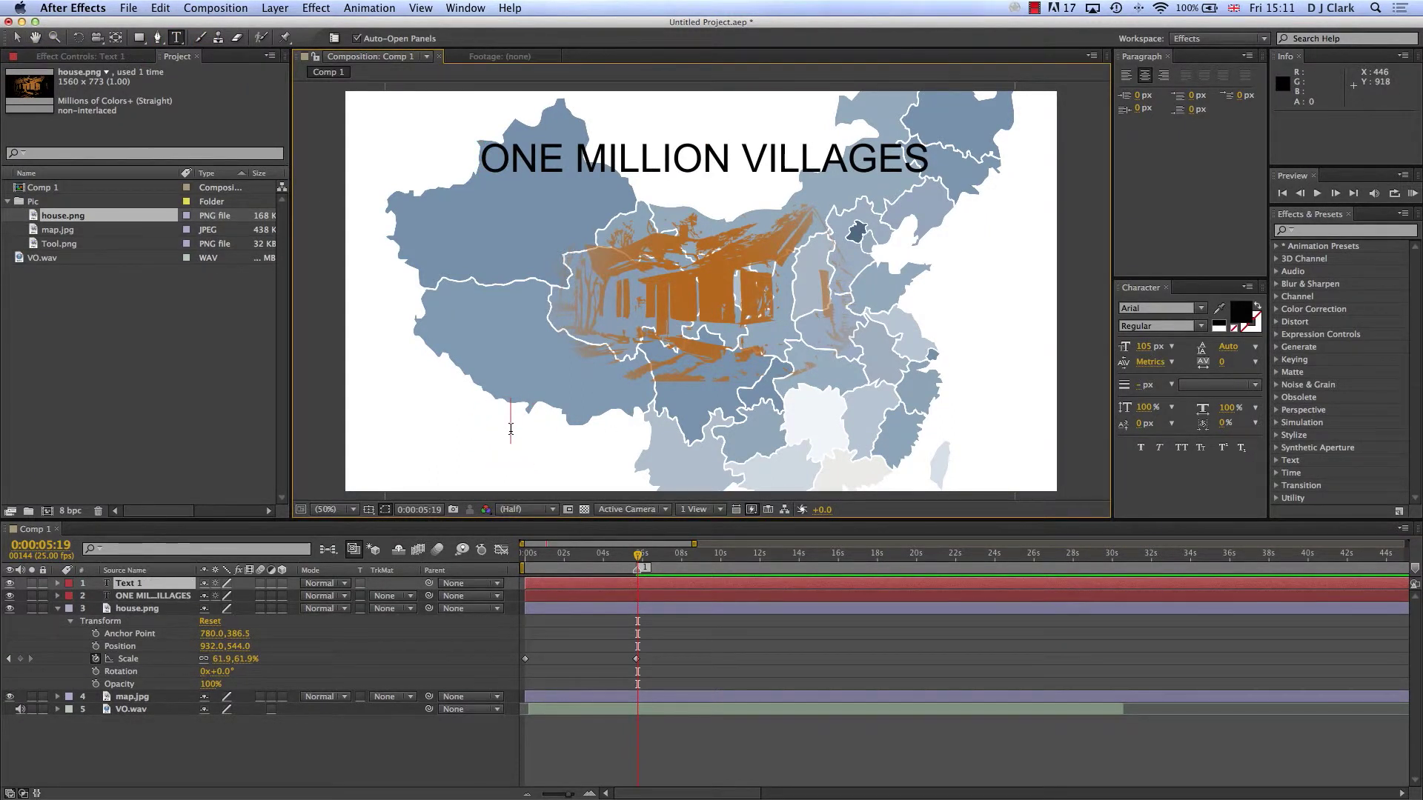
pyautogui.write('*)')
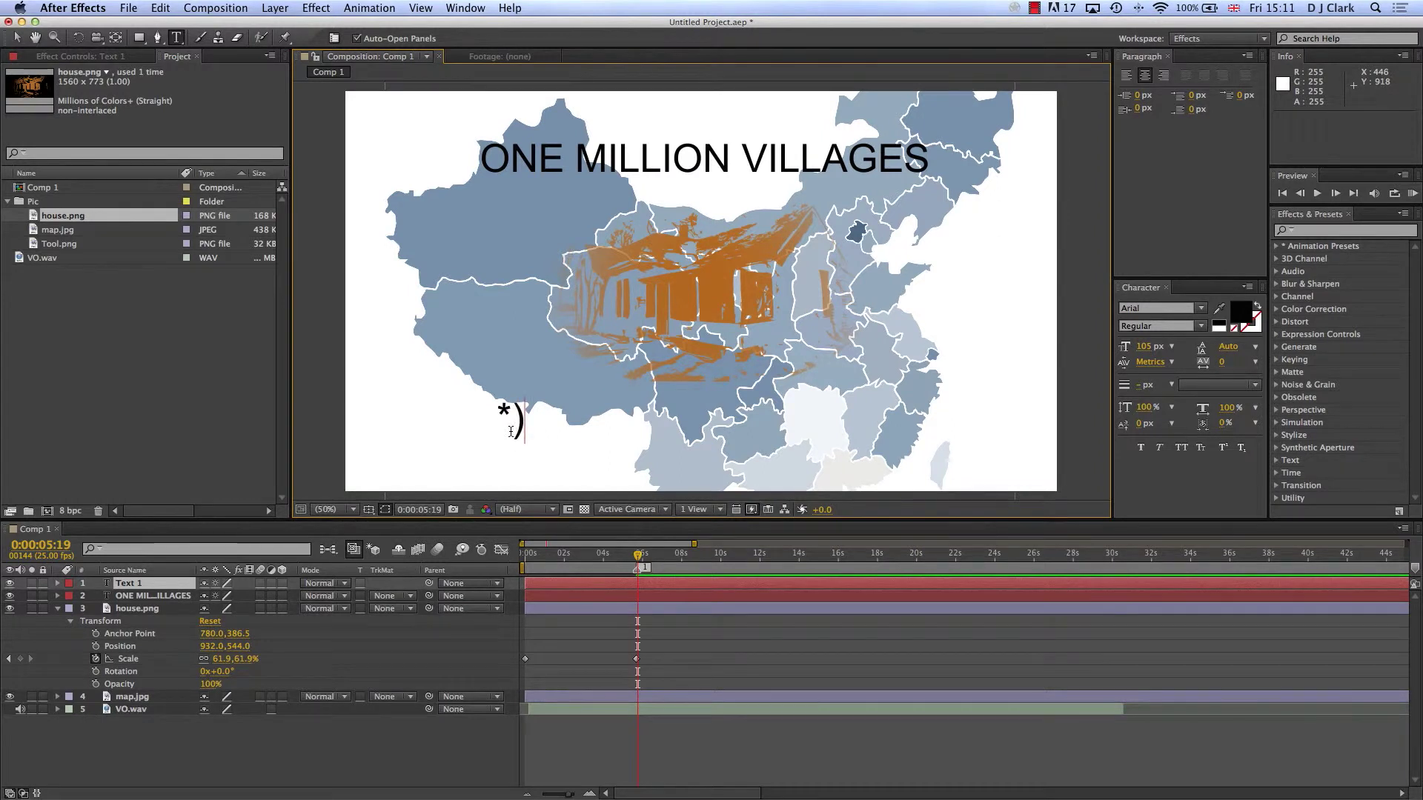
pyautogui.press('BackSpace')
pyautogui.press('BackSpace')
pyautogui.write('8')
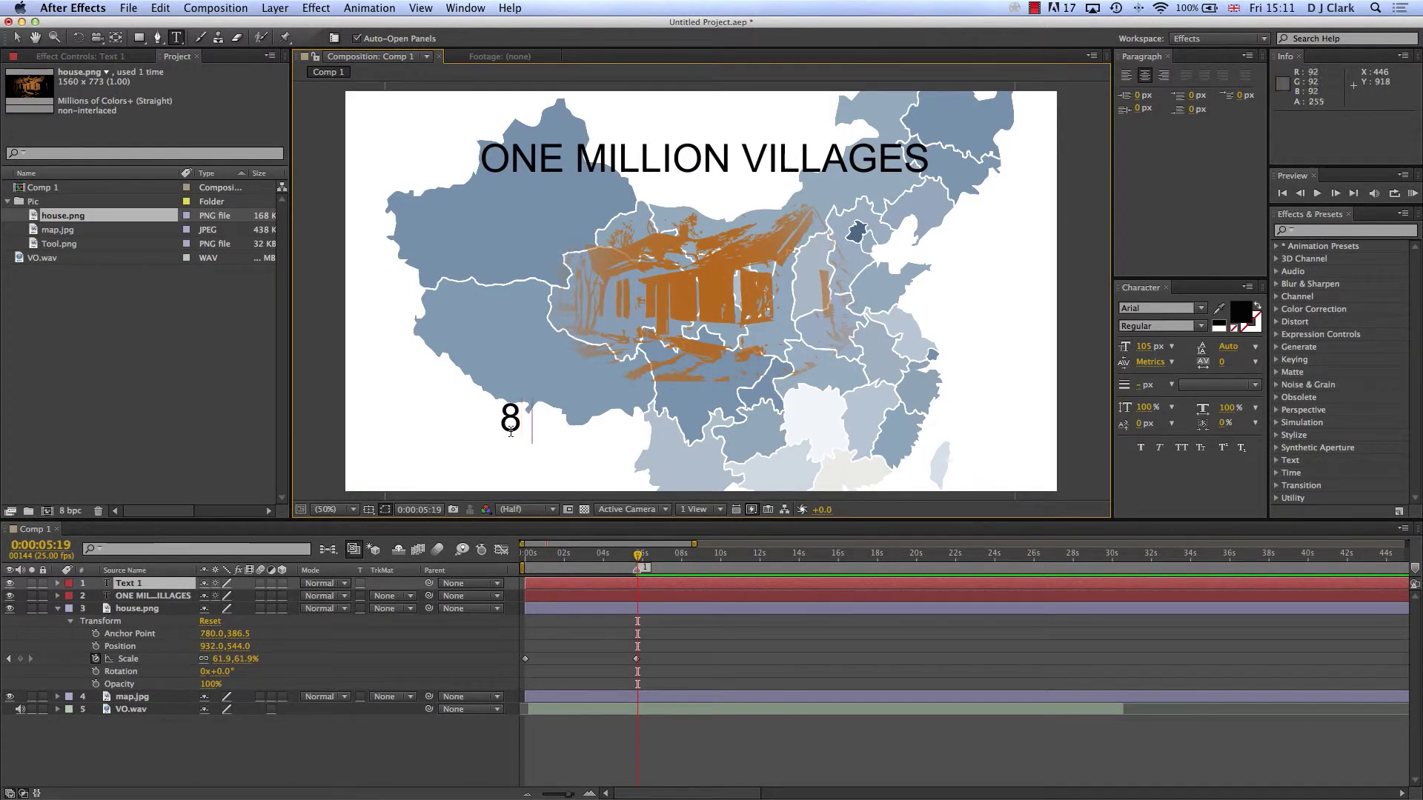
pyautogui.write('00 MIL')
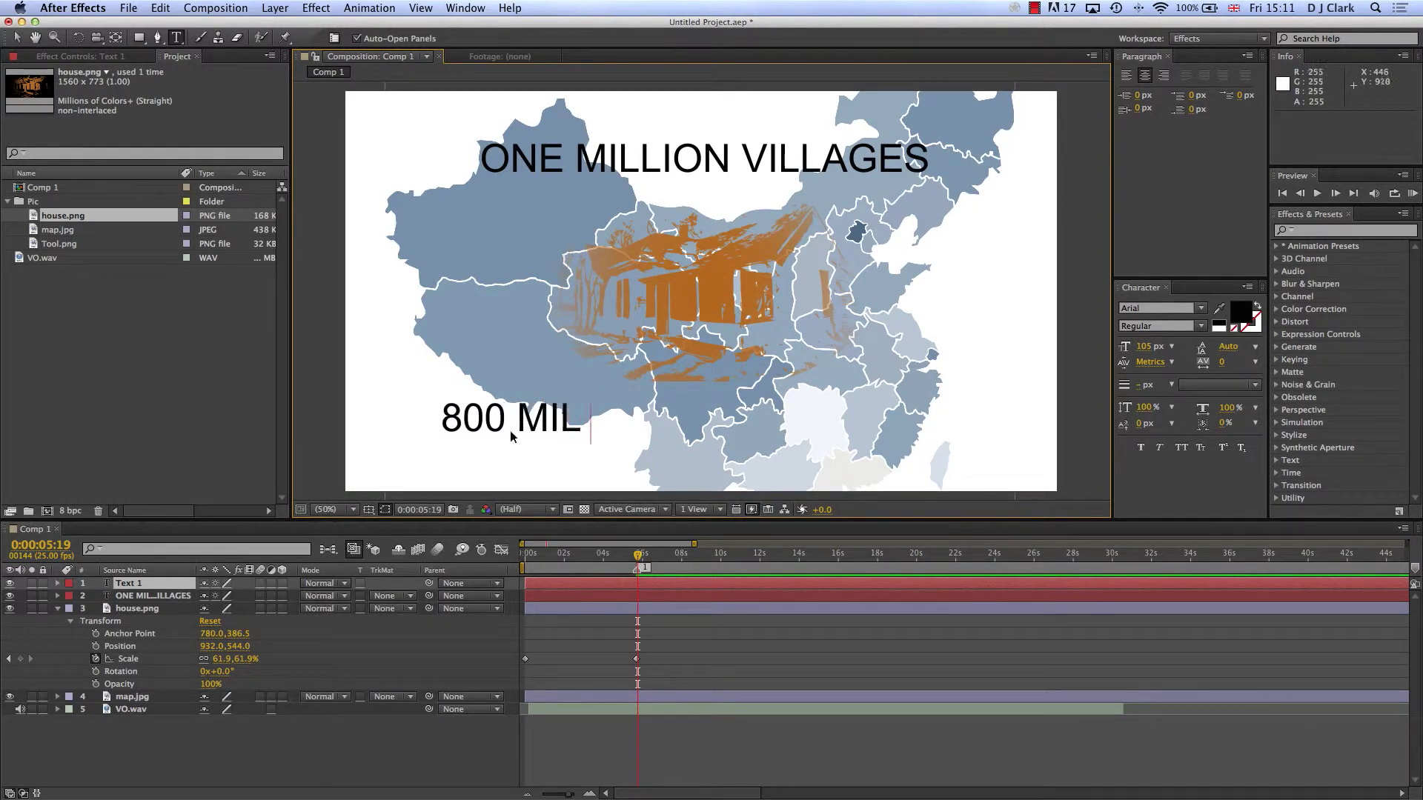
pyautogui.write('LION PEASANTS')
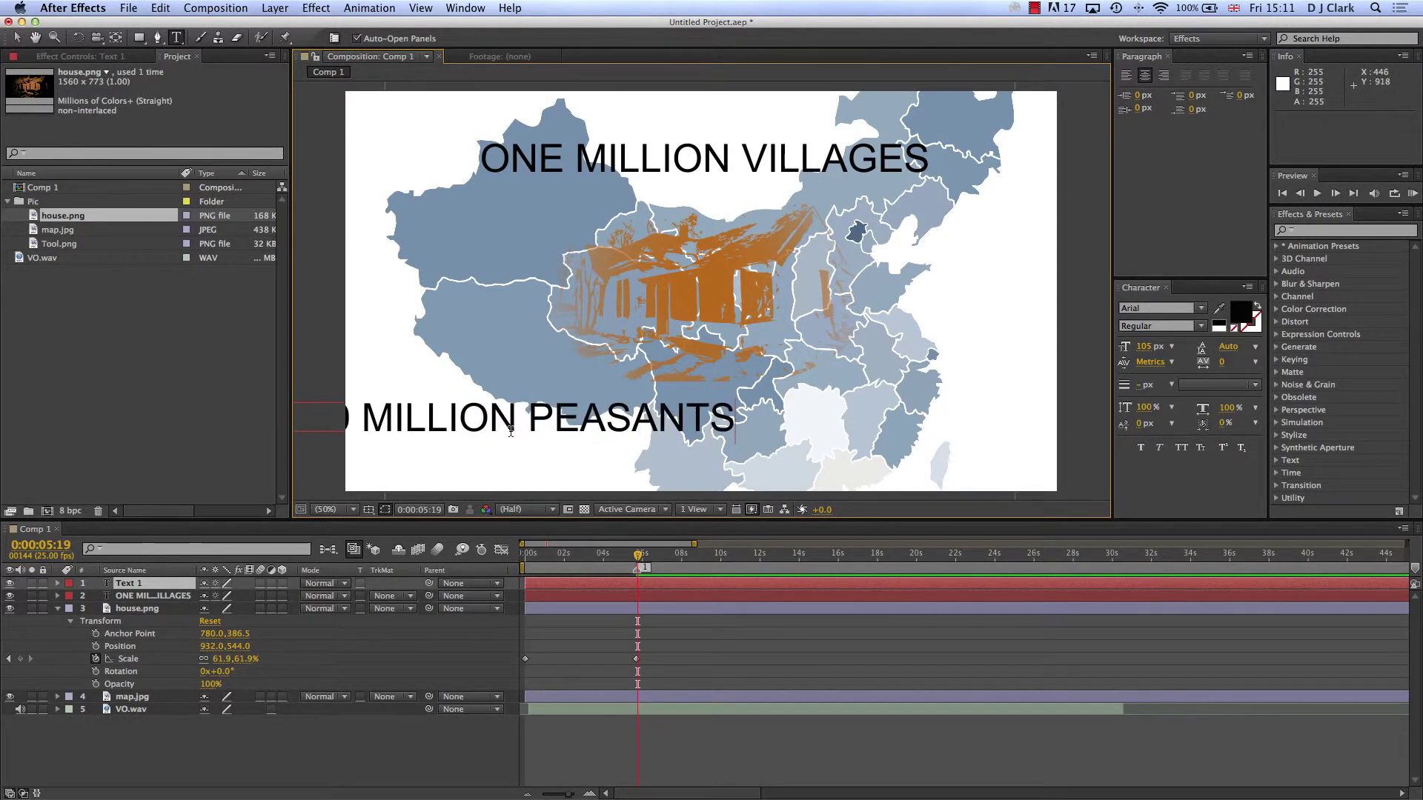
# Move the 800 MILLION PEASANTS text to about 966, 960, centred under the house image
pyautogui.click(16, 37)
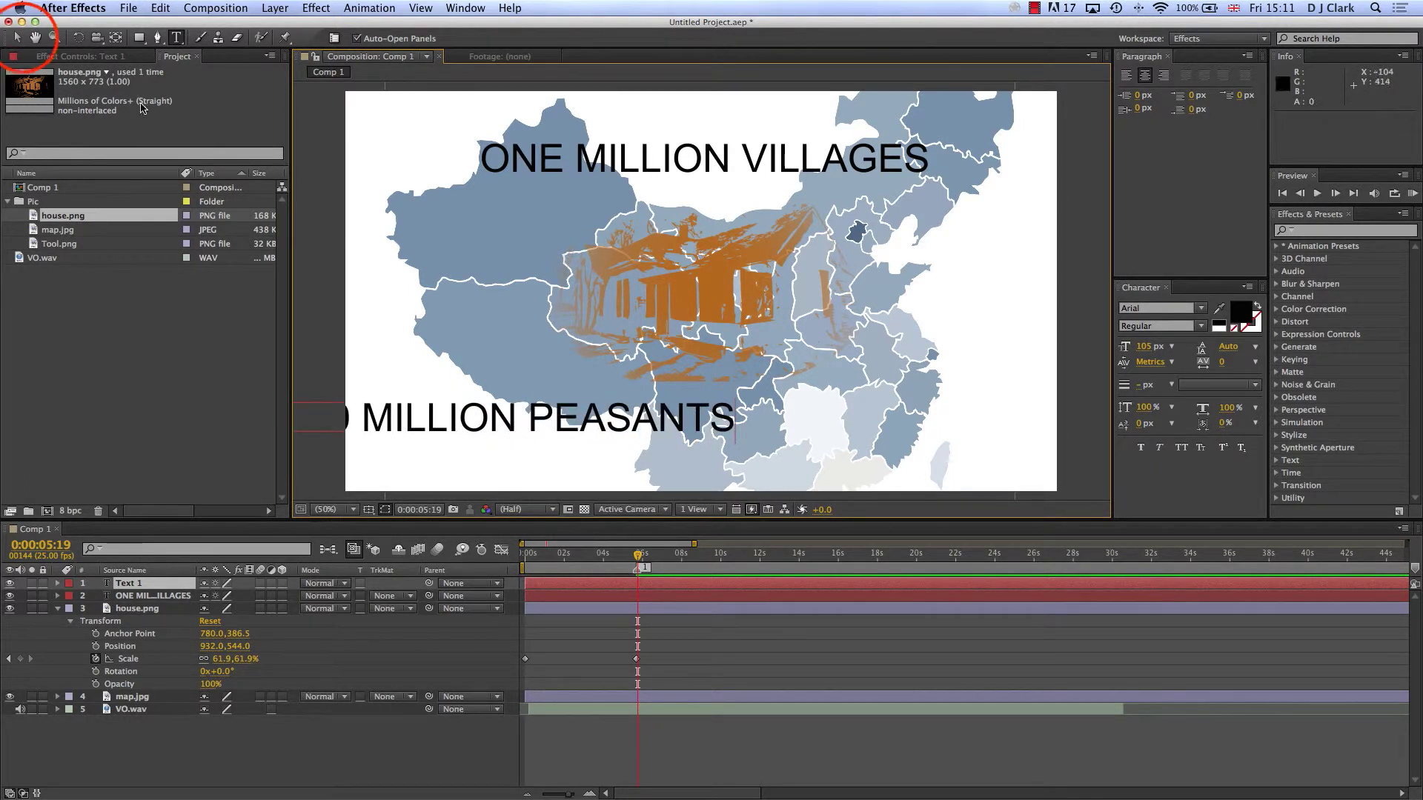
pyautogui.click(556, 420)
pyautogui.moveTo(563, 437); pyautogui.dragTo(751, 438)
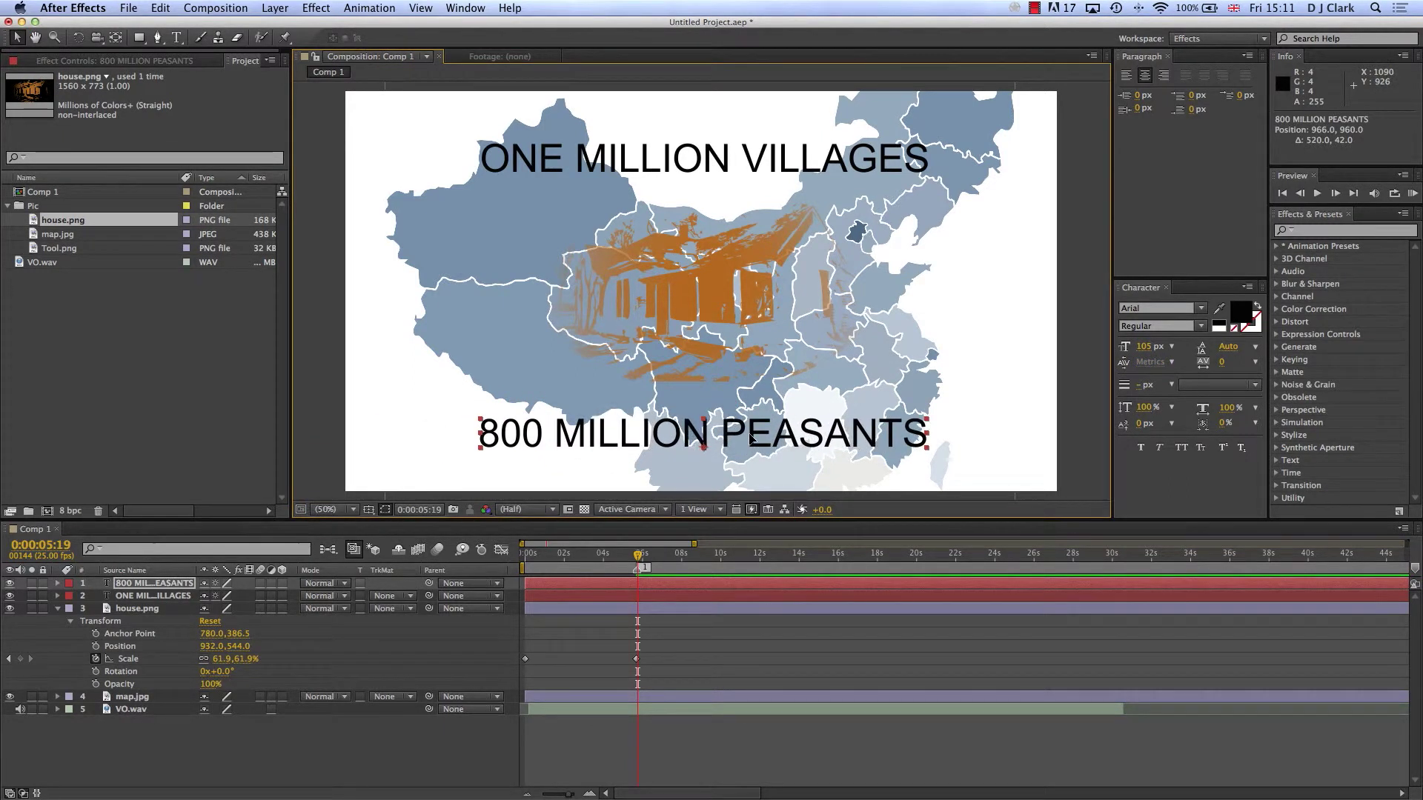
pyautogui.click(968, 425)
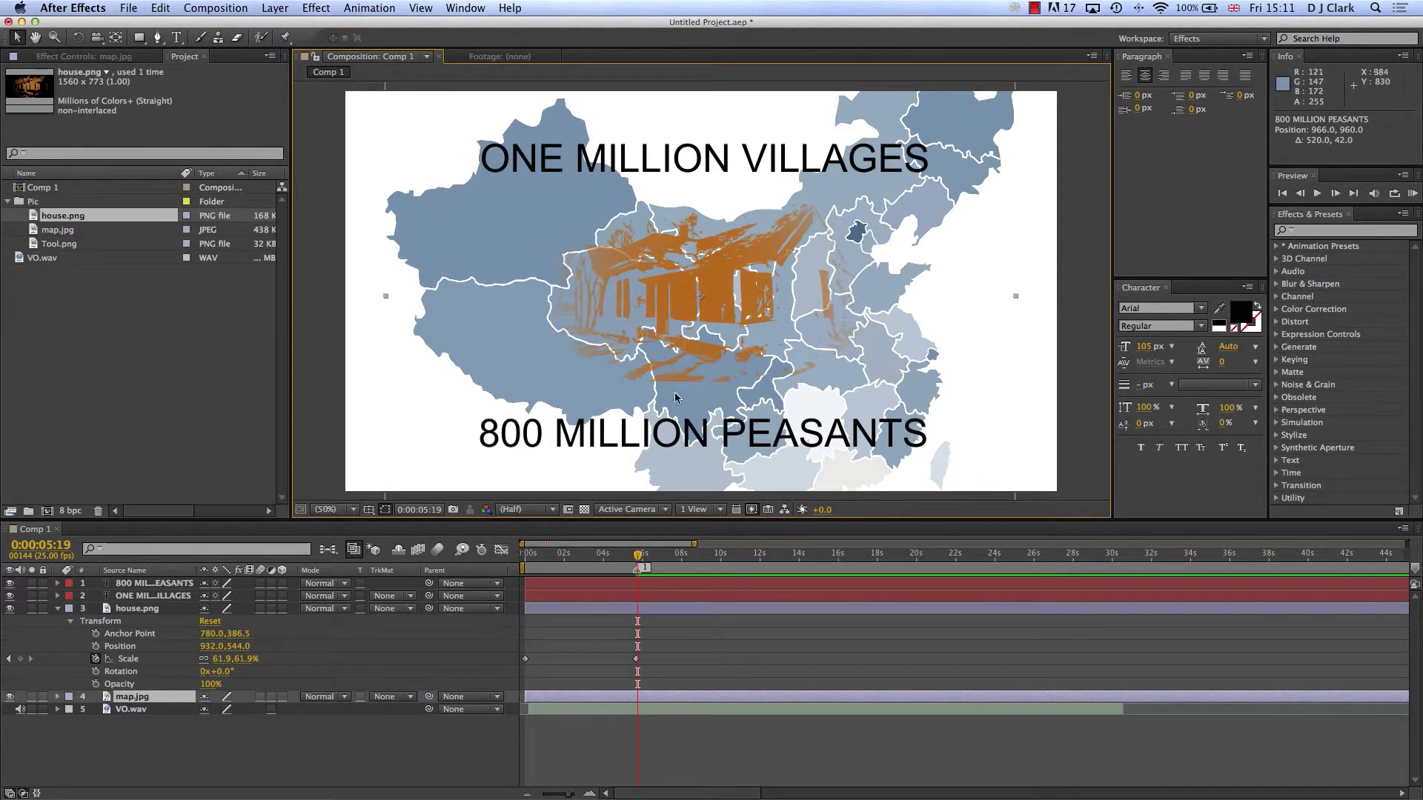
# Set an opacity keyframe of 0% on the ONE MILLION VILLAGES text at 0:00:00:00
pyautogui.click(636, 557)
pyautogui.moveTo(636, 558); pyautogui.dragTo(508, 554)
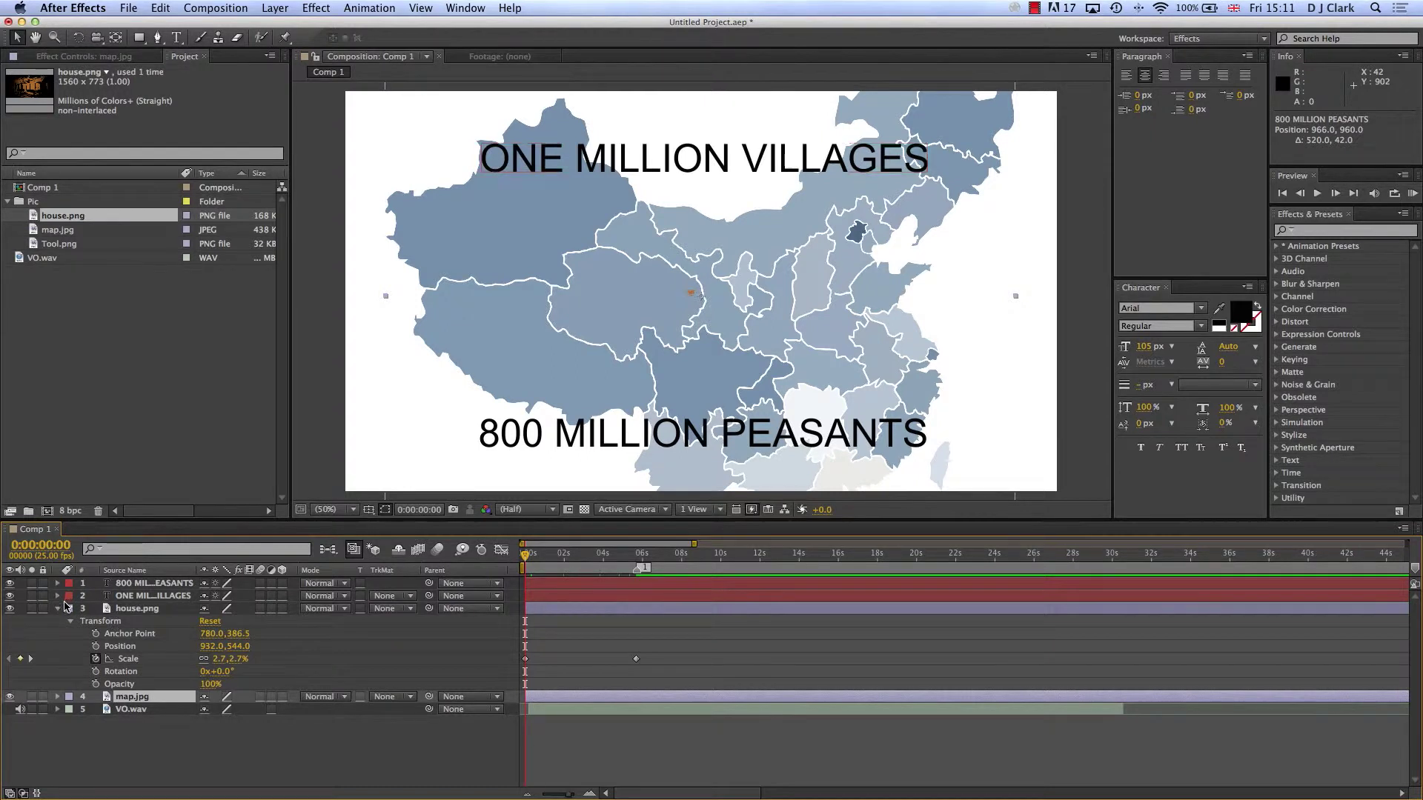
pyautogui.click(58, 596)
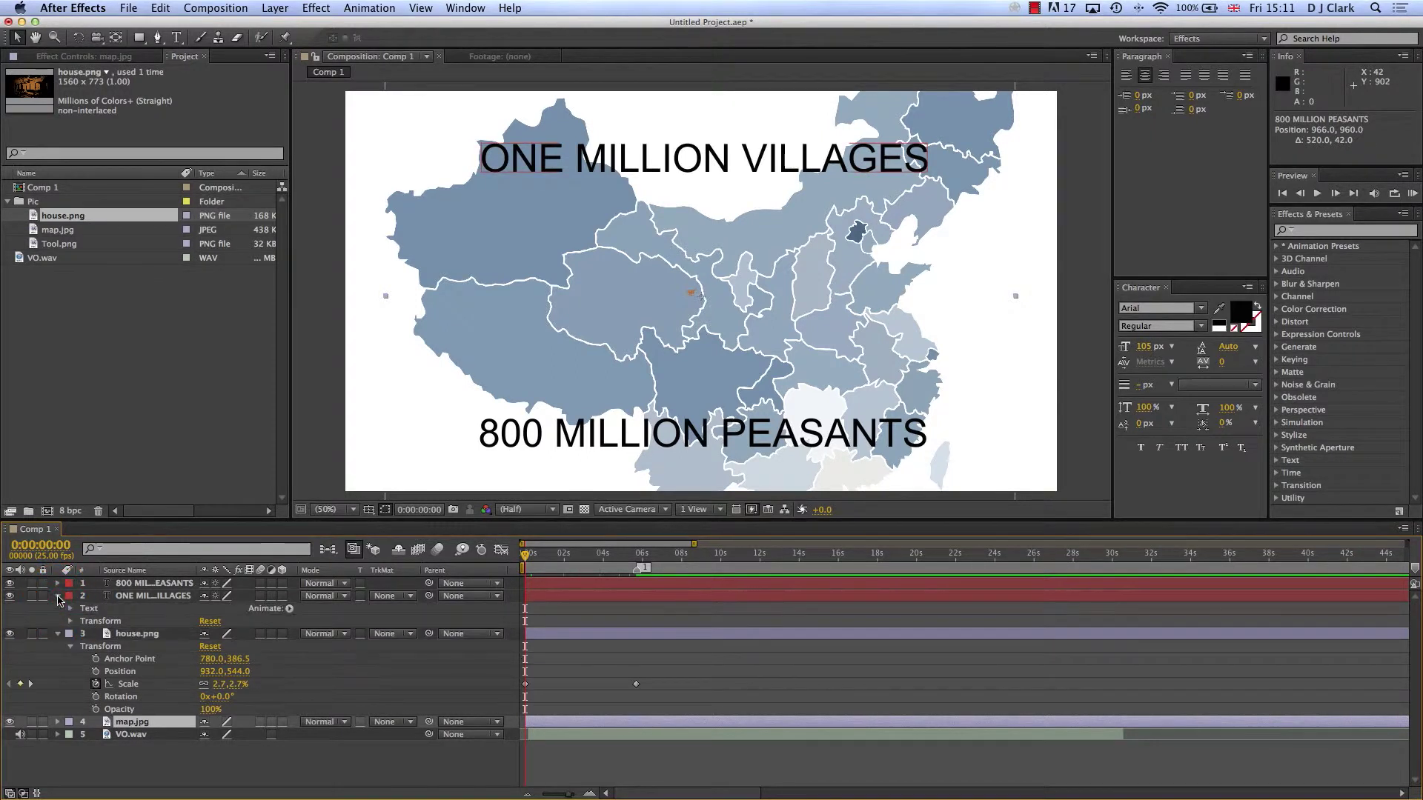
pyautogui.click(69, 625)
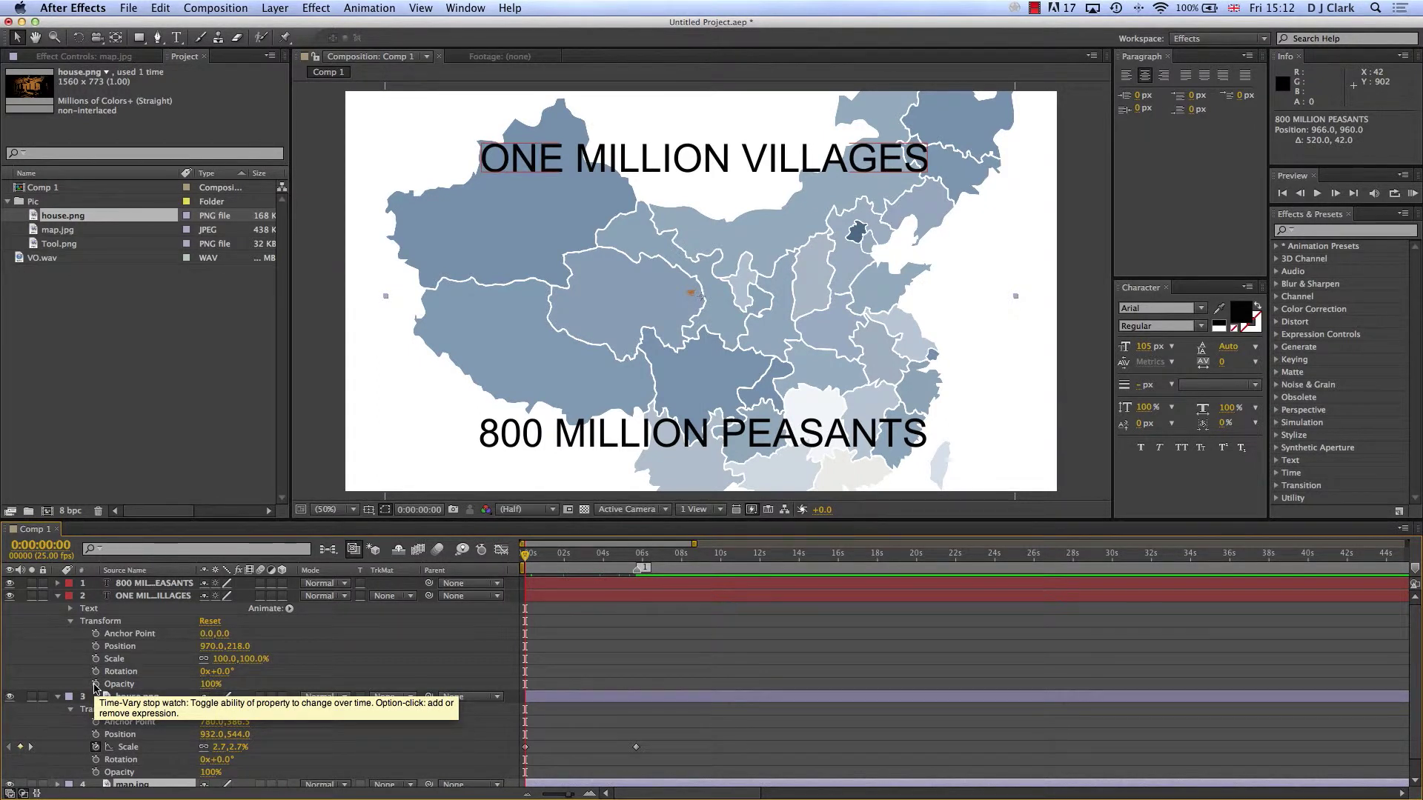
pyautogui.click(583, 599)
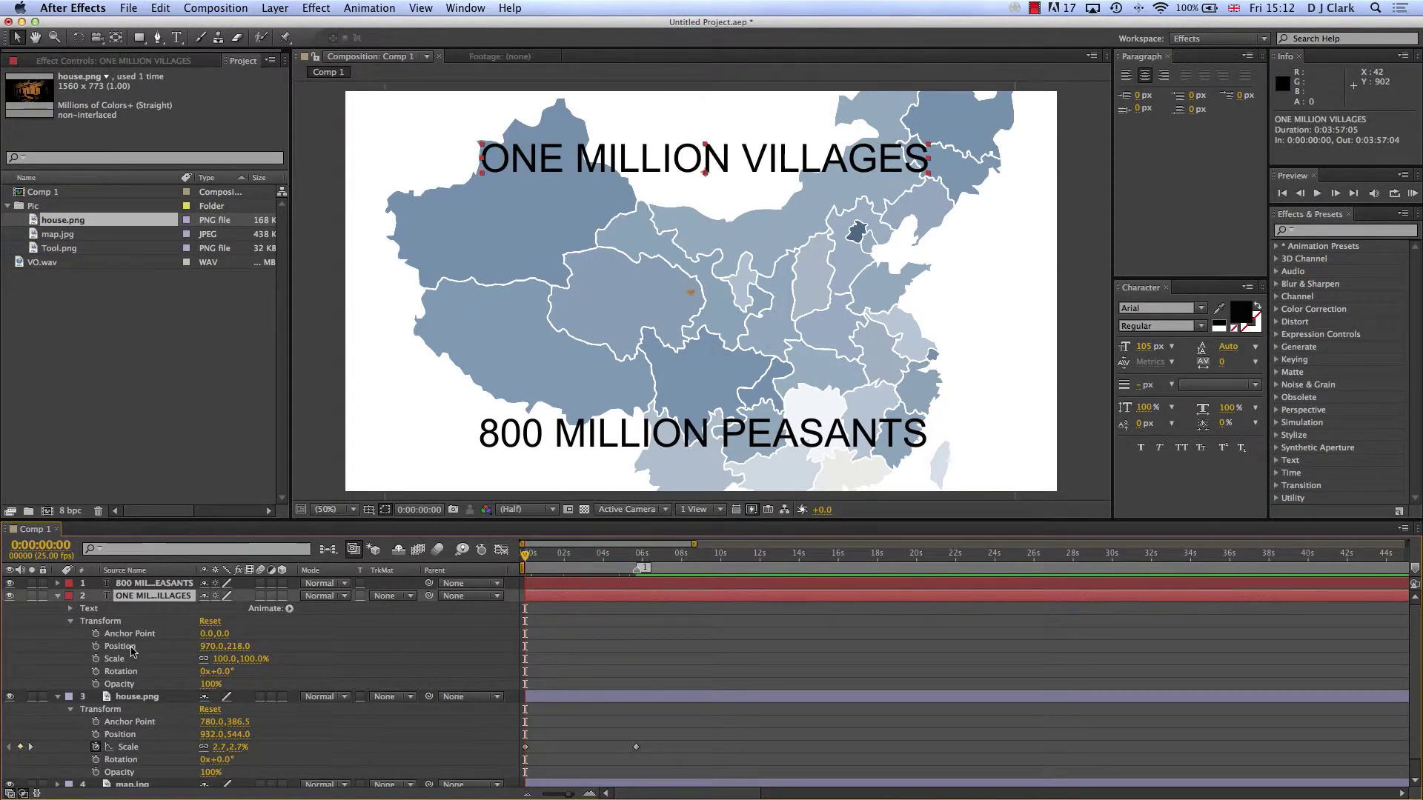
pyautogui.click(95, 684)
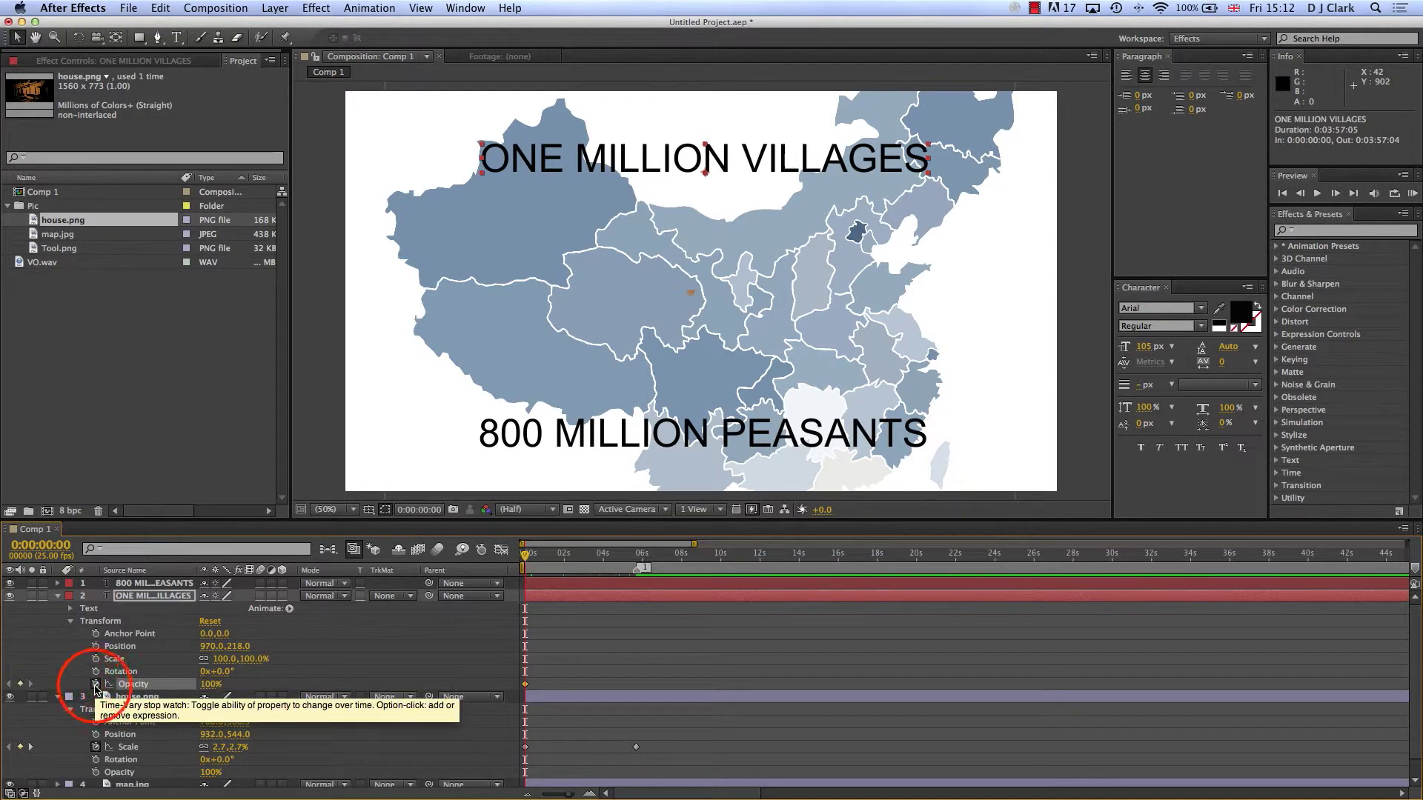
pyautogui.moveTo(207, 684); pyautogui.dragTo(146, 684)
# Fade the ONE MILLION VILLAGES text in with a 100% opacity keyframe at 0:00:02:01
pyautogui.moveTo(525, 556); pyautogui.dragTo(565, 560)
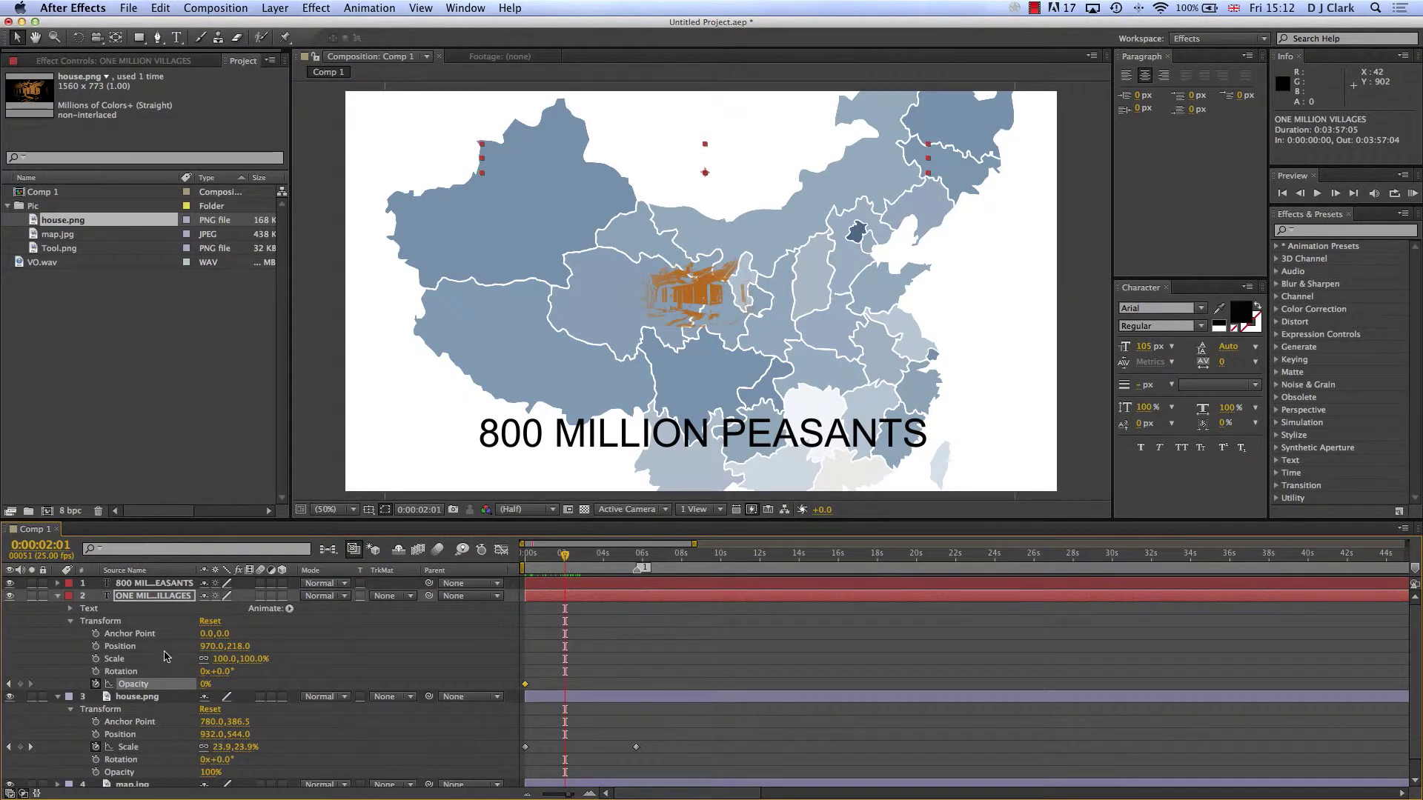
pyautogui.click(205, 684)
pyautogui.write('100')
pyautogui.press('Return')
# Add an opacity keyframe at 0:00:03:24 that holds the ONE MILLION VILLAGES text at 100%
pyautogui.click(565, 556)
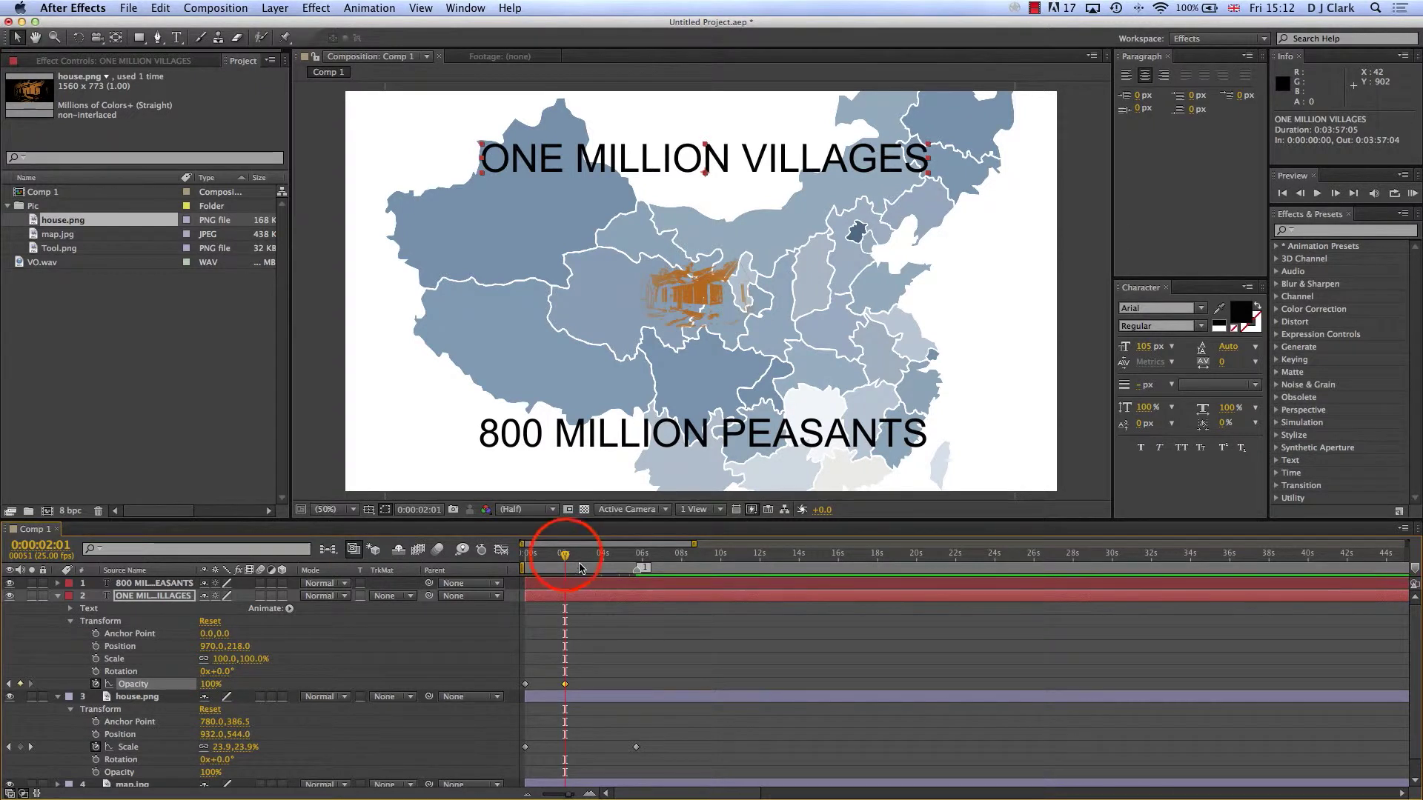
pyautogui.moveTo(566, 556); pyautogui.dragTo(604, 559)
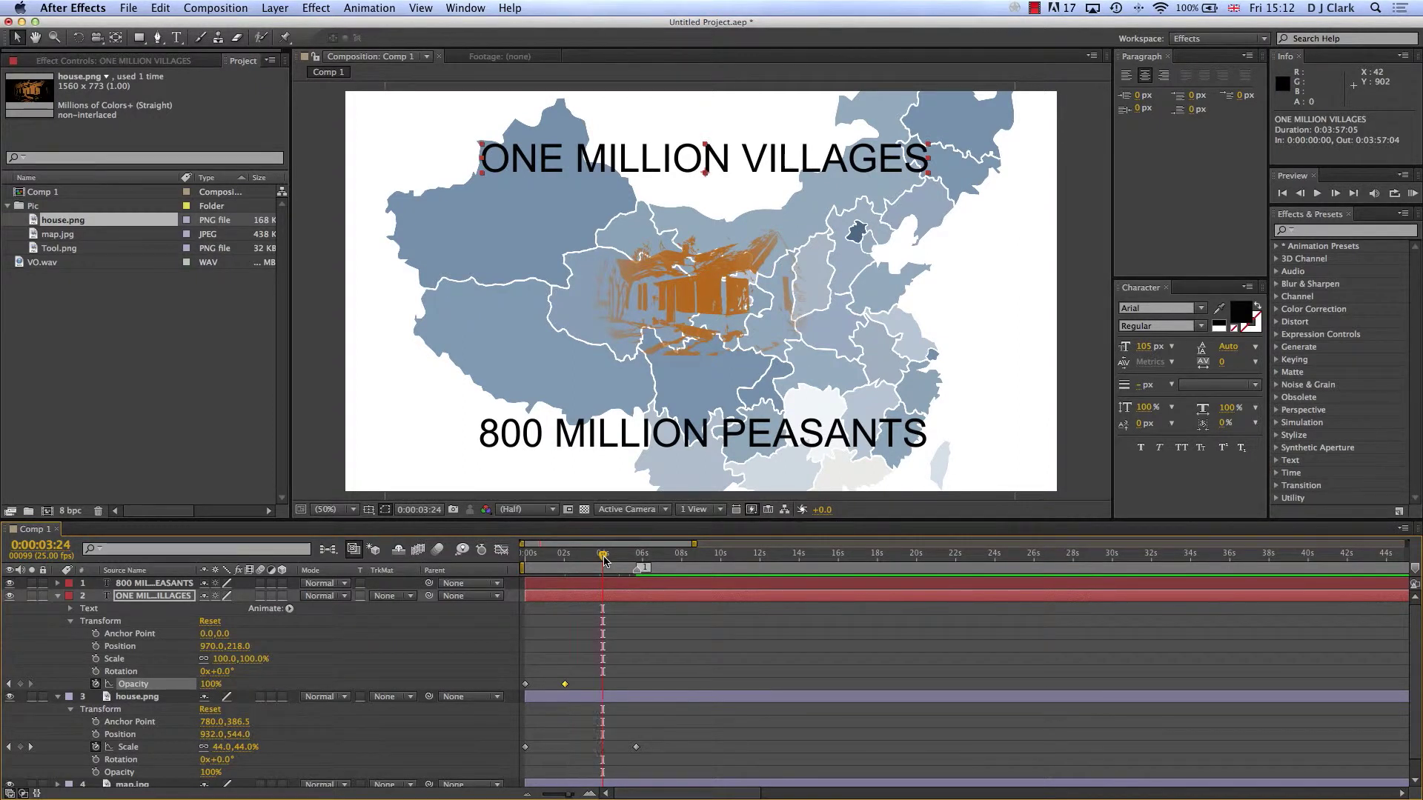
pyautogui.click(20, 684)
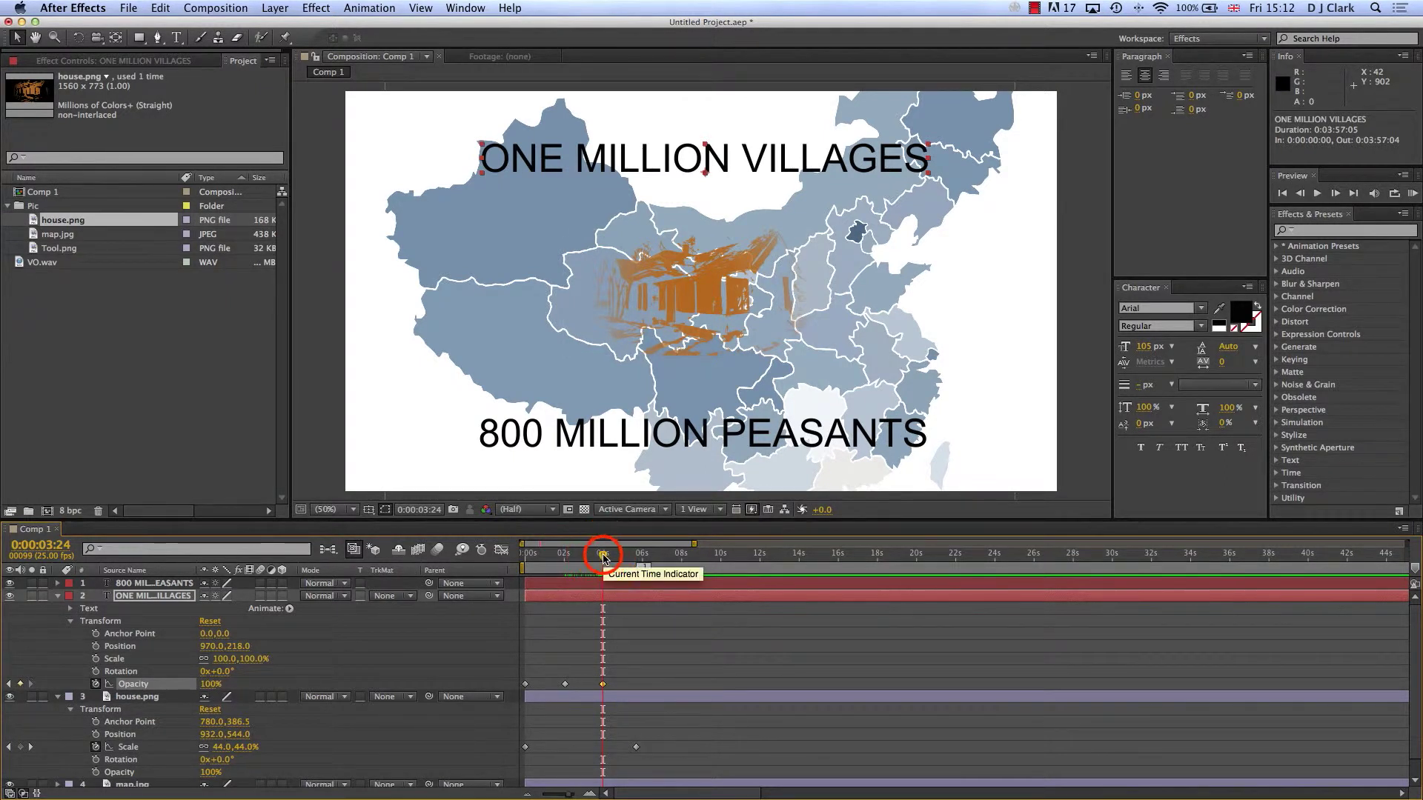
# Fade the ONE MILLION VILLAGES text out with a 0% opacity keyframe at 0:00:05:17
pyautogui.moveTo(602, 554); pyautogui.dragTo(635, 558)
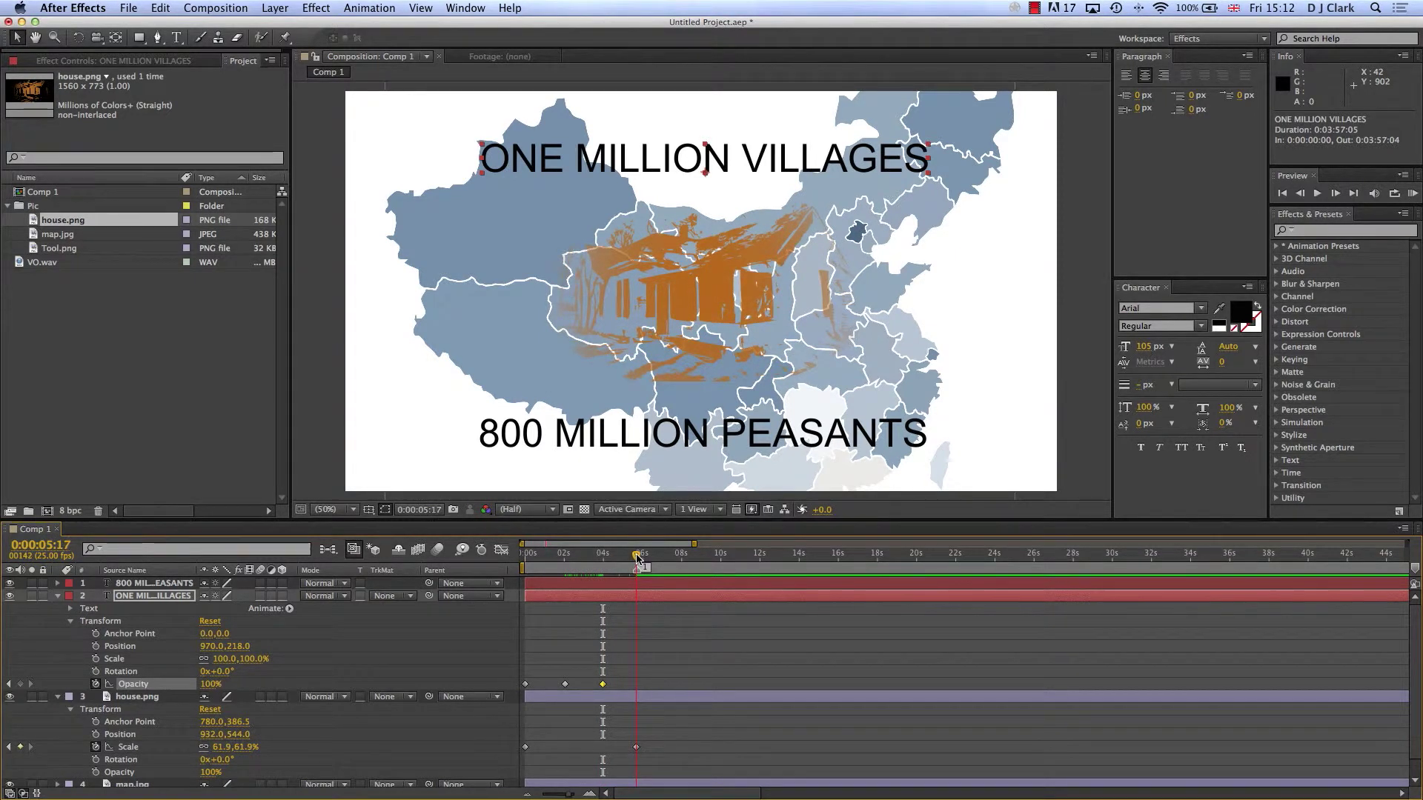
pyautogui.click(211, 684)
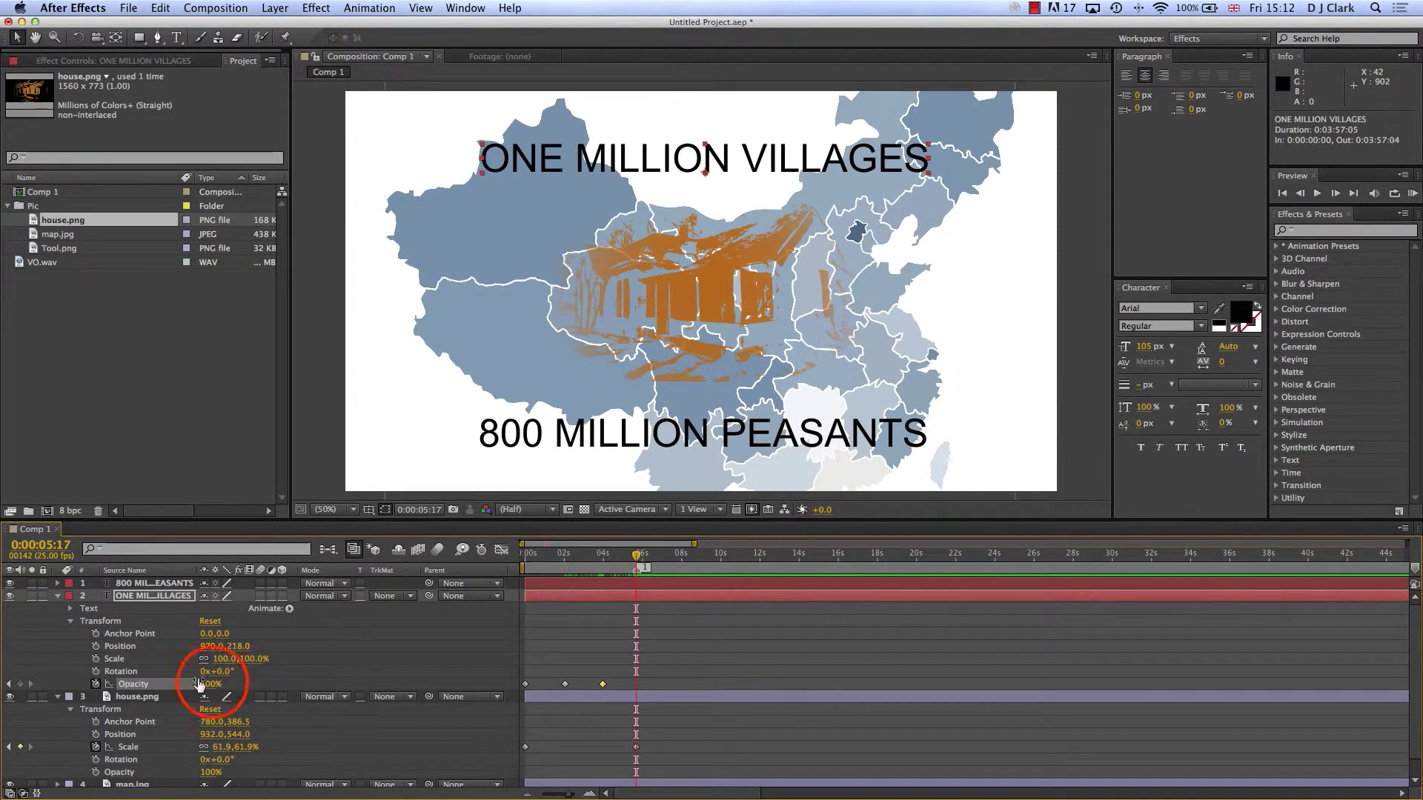
pyautogui.write('0')
pyautogui.press('Return')
# Set an opacity keyframe of 0% on the 800 MILLION PEASANTS text at 0:00:02:00
pyautogui.moveTo(636, 557)
pyautogui.mouseDown()
pyautogui.moveTo(487, 563)
pyautogui.moveTo(635, 570)
pyautogui.mouseUp()
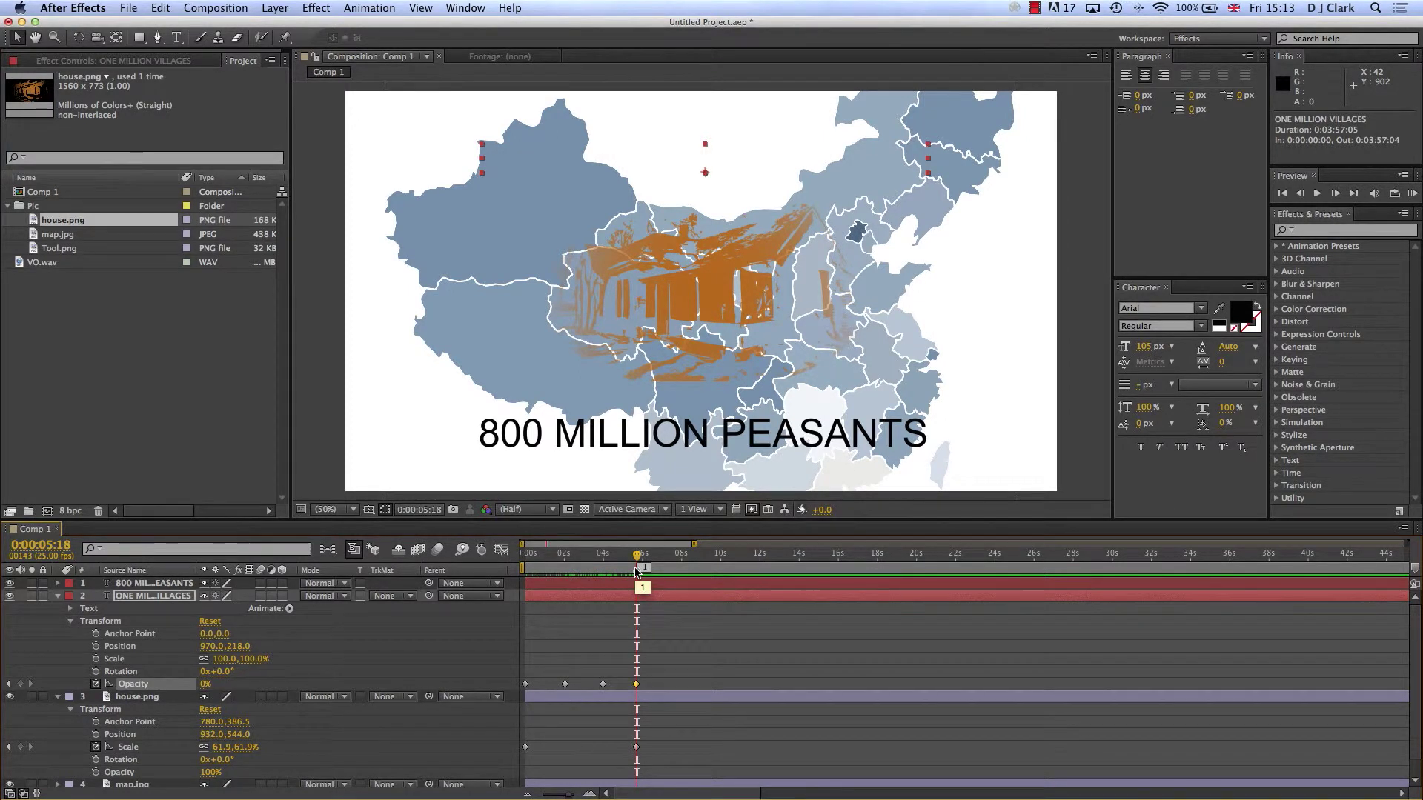
pyautogui.click(626, 584)
pyautogui.click(572, 583)
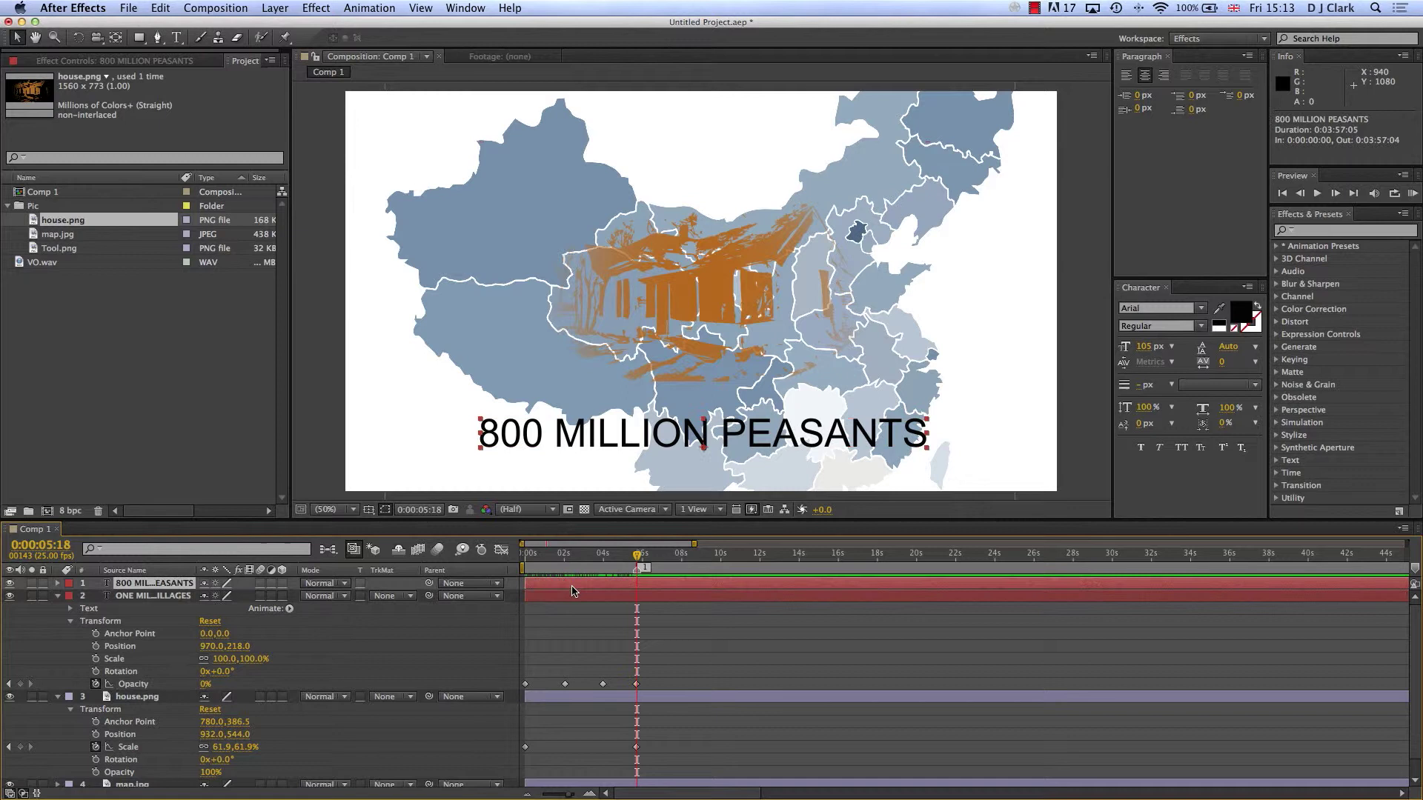
pyautogui.moveTo(636, 557); pyautogui.dragTo(564, 558)
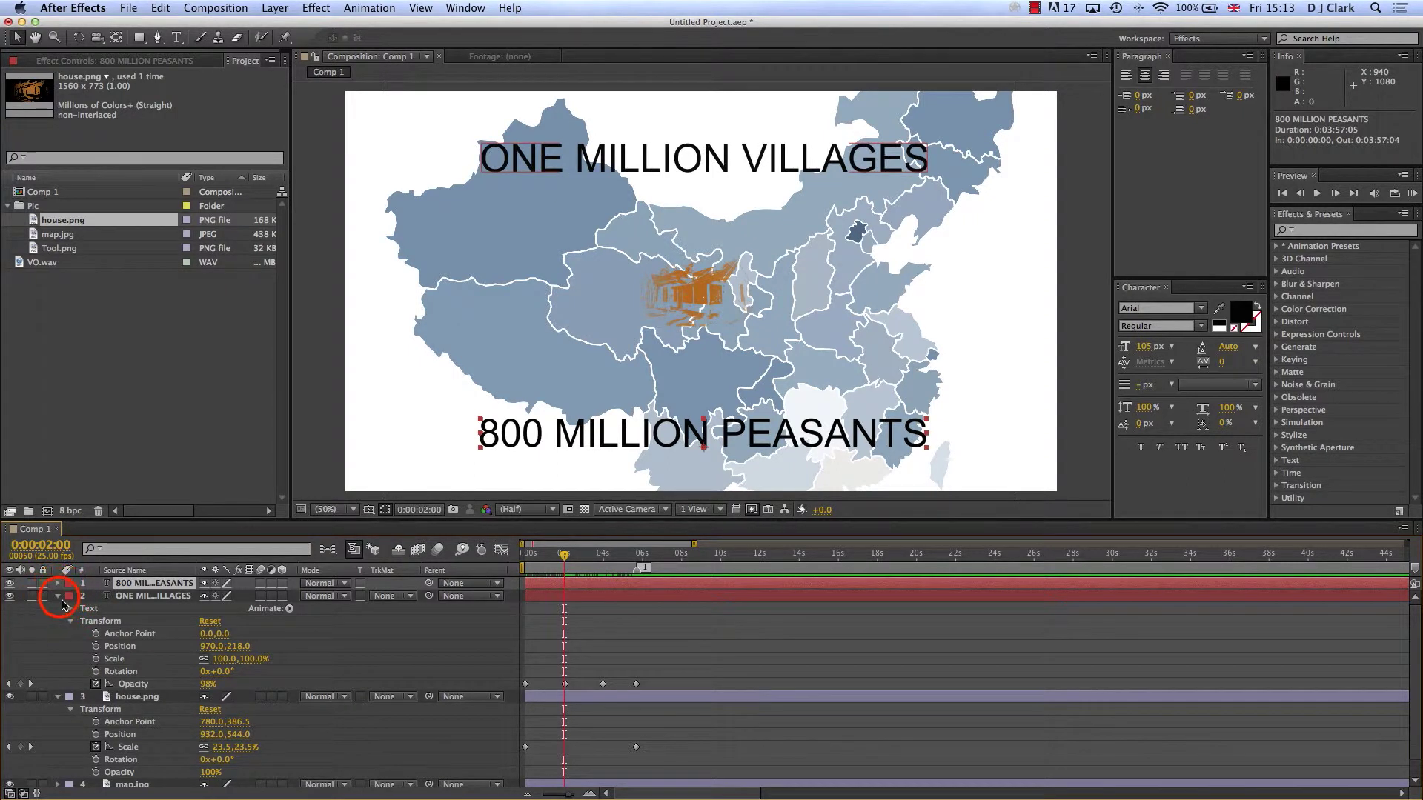
pyautogui.click(58, 596)
pyautogui.click(58, 584)
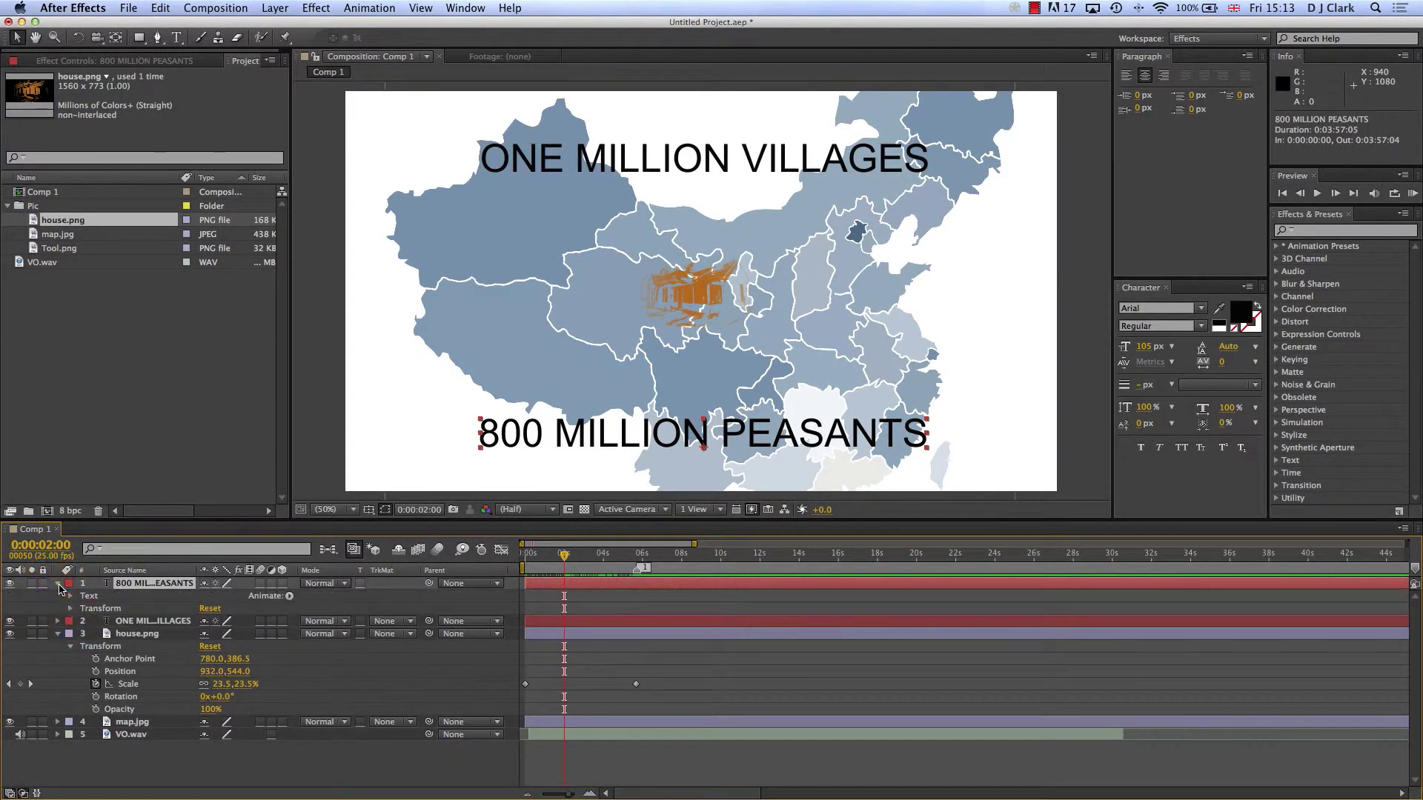
pyautogui.click(71, 608)
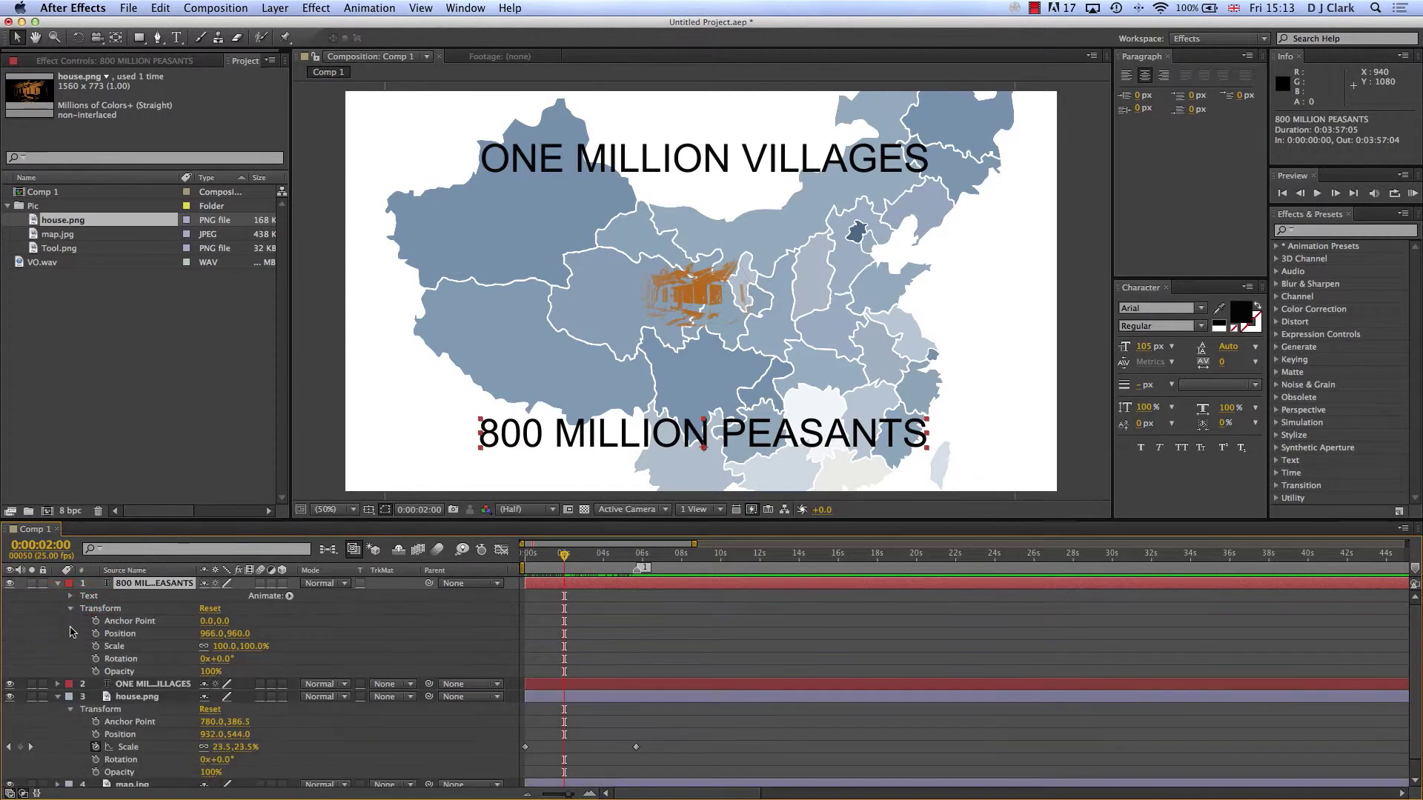
pyautogui.click(96, 671)
pyautogui.click(203, 676)
pyautogui.moveTo(203, 675); pyautogui.dragTo(4, 669)
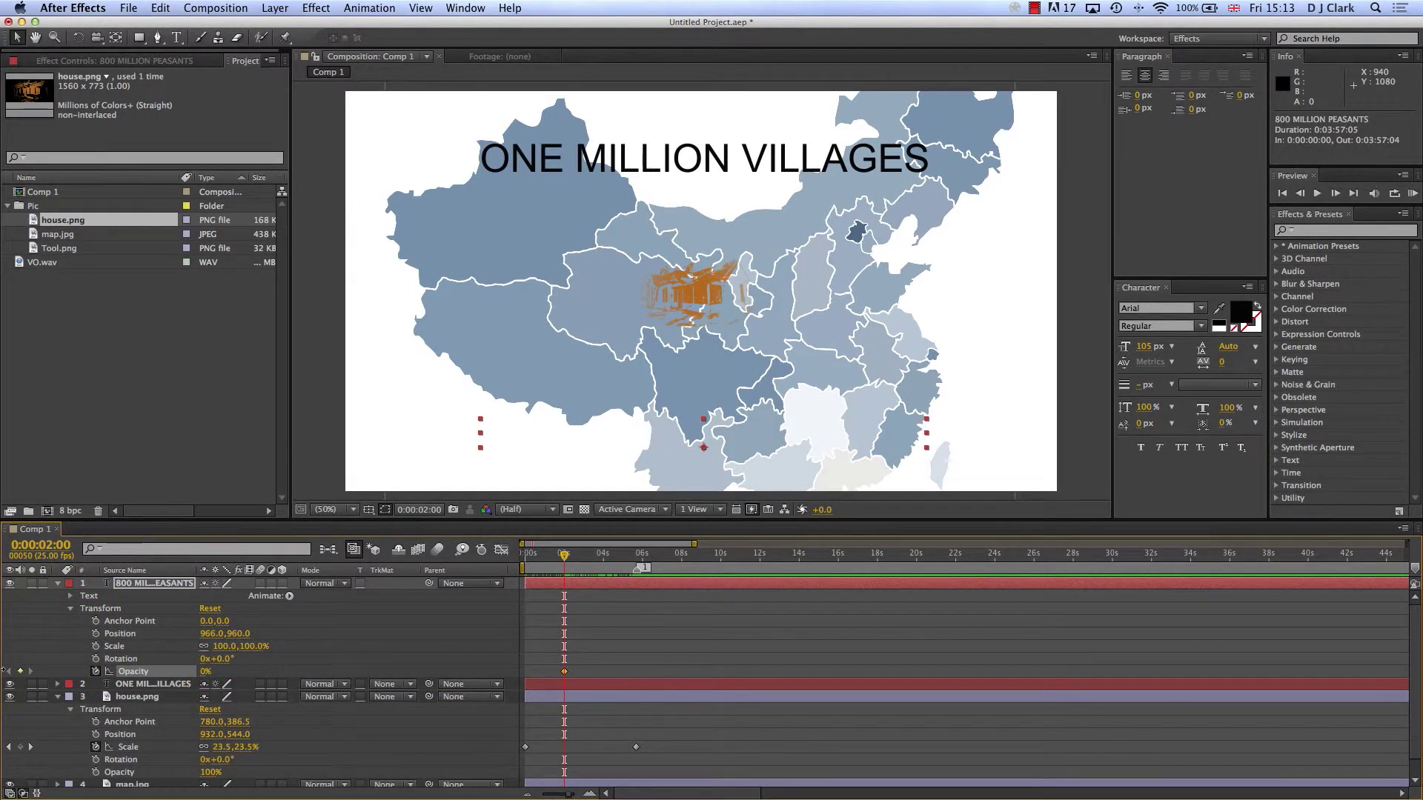
# Fade the 800 MILLION PEASANTS text in with a 100% opacity keyframe at 0:00:04:00
pyautogui.moveTo(566, 561); pyautogui.dragTo(606, 561)
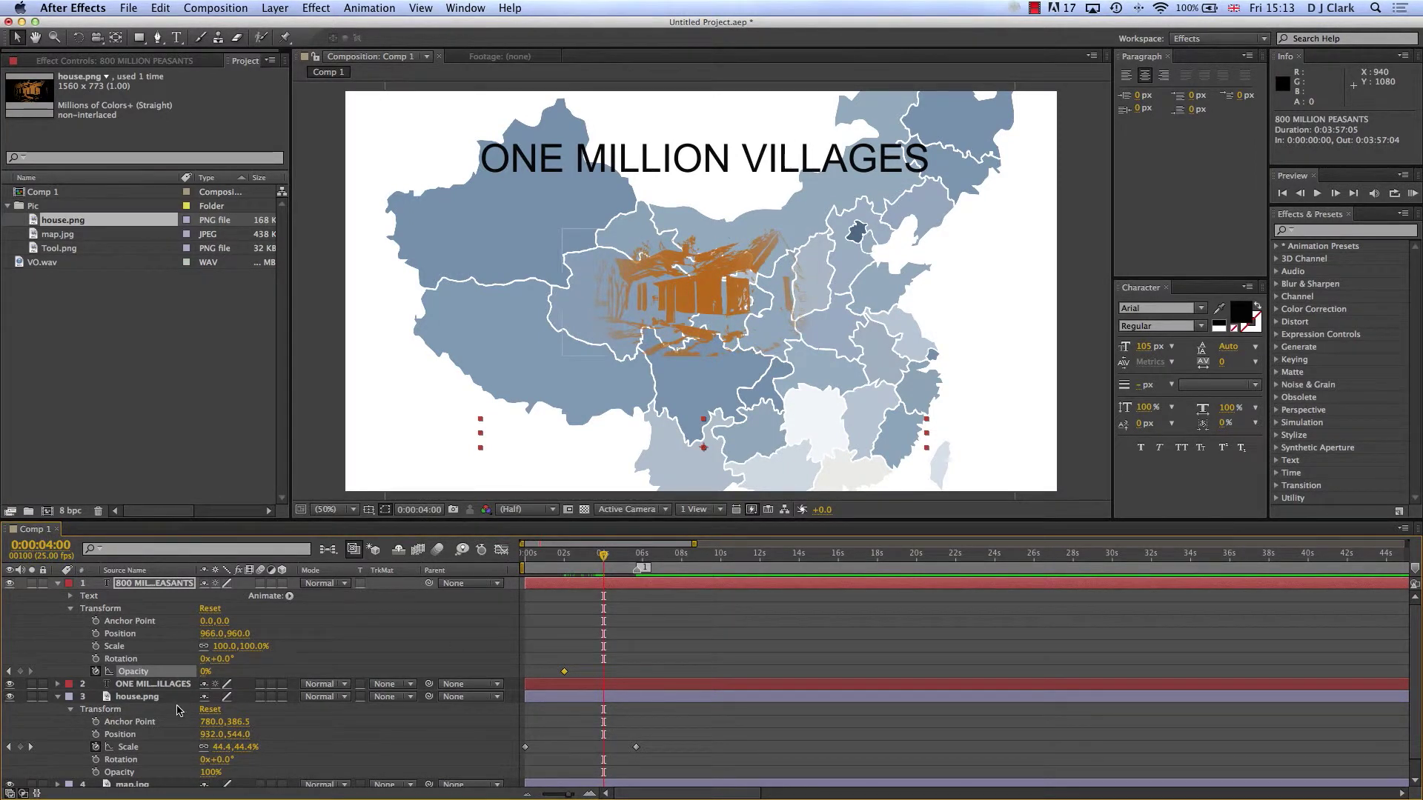
pyautogui.click(204, 671)
pyautogui.moveTo(204, 671); pyautogui.dragTo(459, 684)
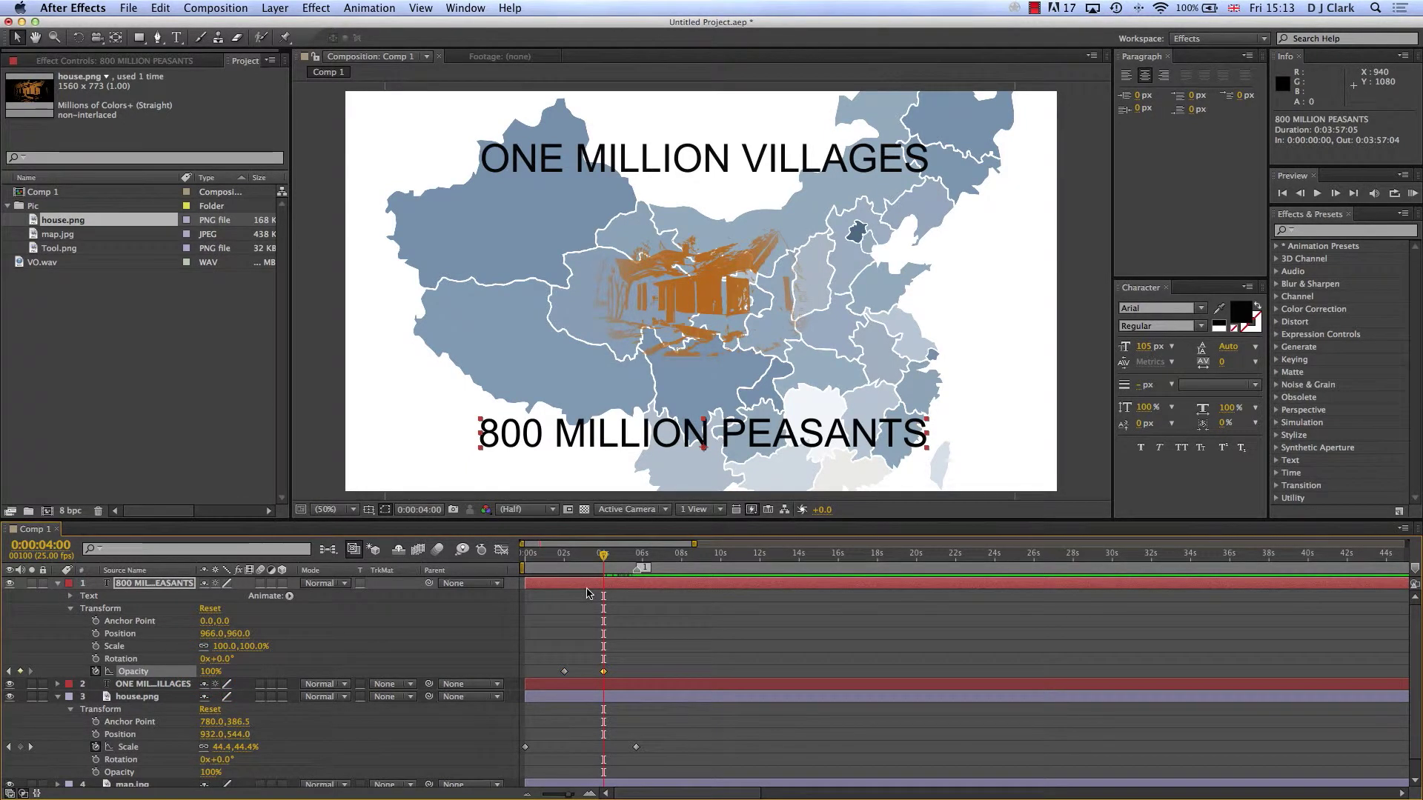
# Add an opacity keyframe at 0:00:05:17 that holds the 800 MILLION PEASANTS text at 100%
pyautogui.click(604, 562)
pyautogui.moveTo(605, 563); pyautogui.dragTo(637, 563)
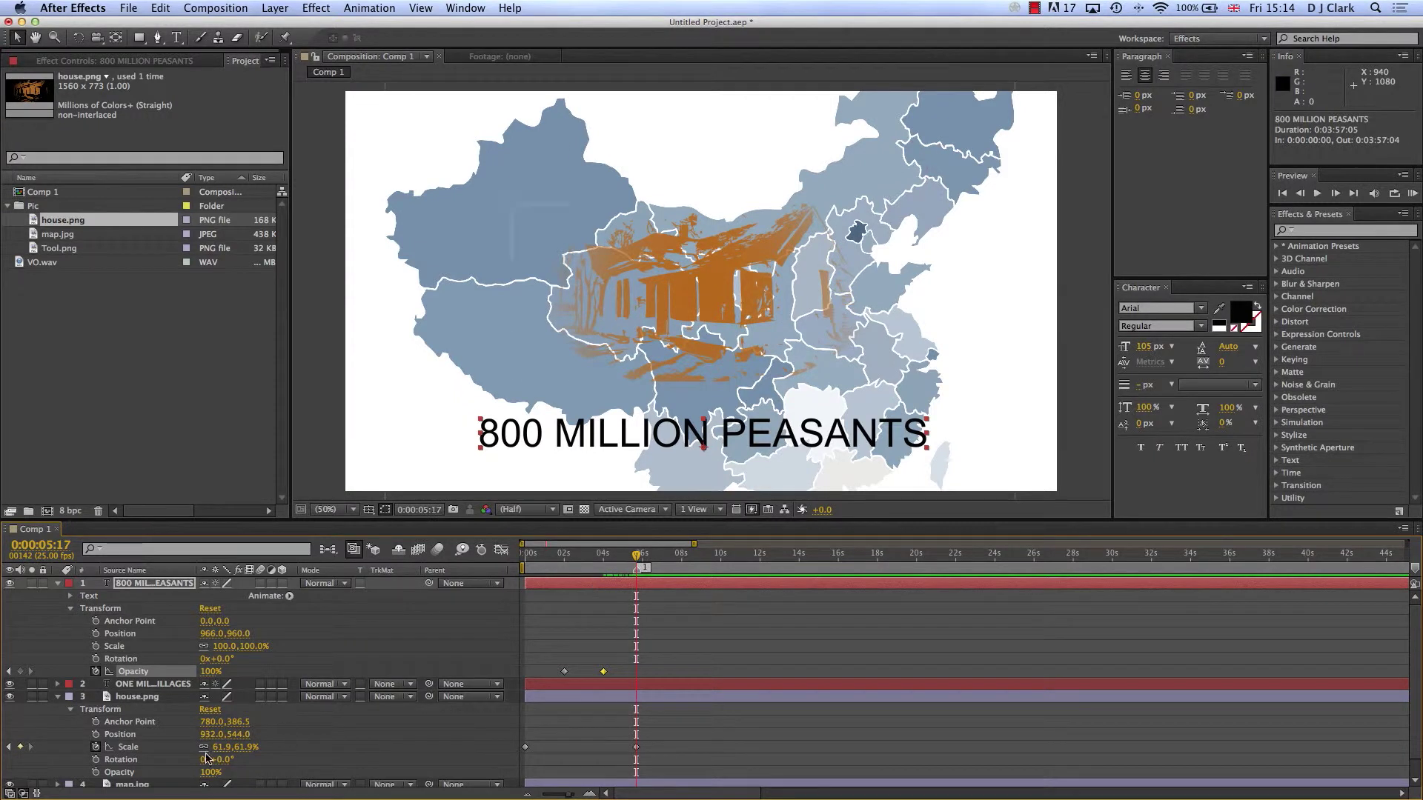
pyautogui.click(20, 671)
# Fade the 800 MILLION PEASANTS text out with a 0% opacity keyframe at 0:00:07:24 and scrub through the animation from the start
pyautogui.moveTo(635, 556); pyautogui.dragTo(663, 558)
pyautogui.click(211, 672)
pyautogui.write('0')
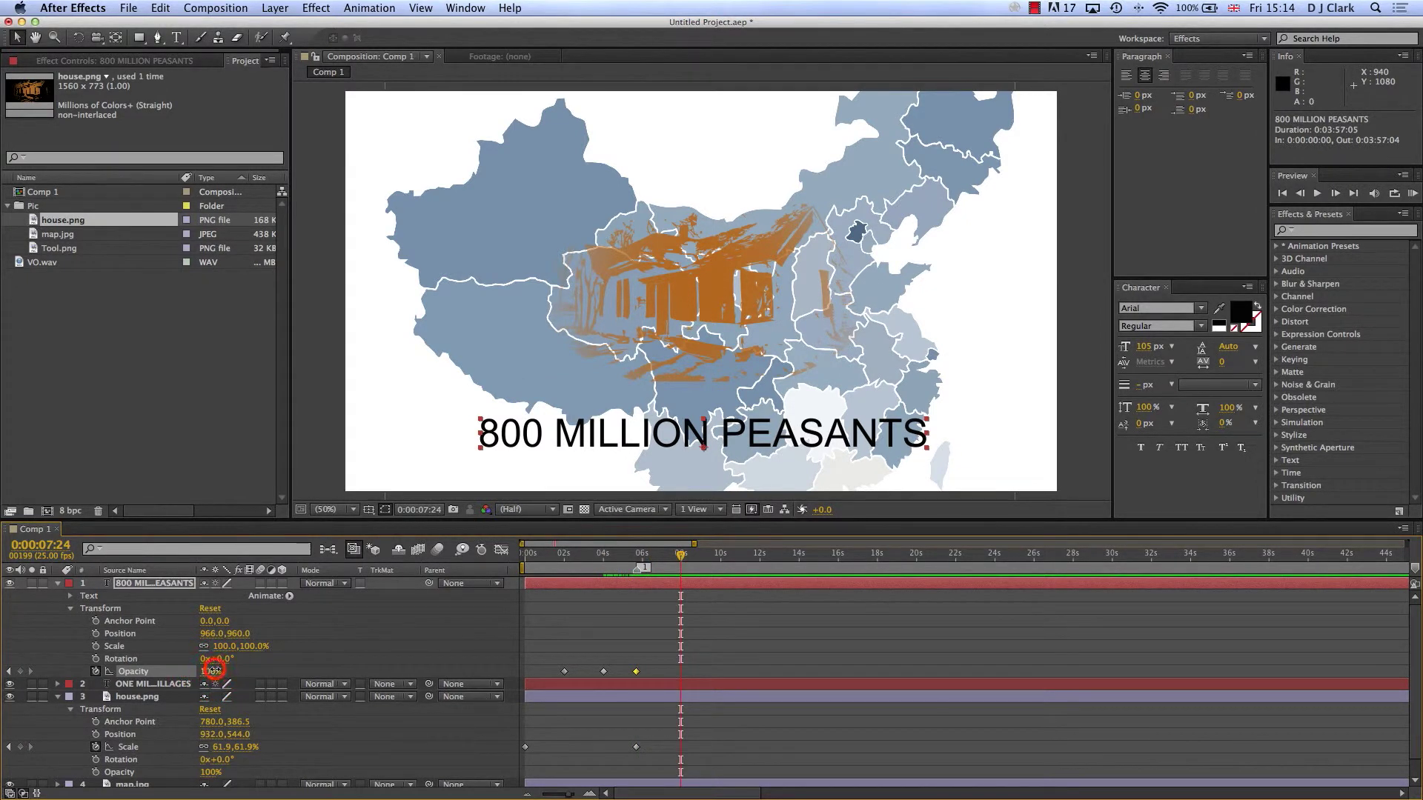
pyautogui.press('Return')
pyautogui.moveTo(680, 556); pyautogui.dragTo(498, 560)
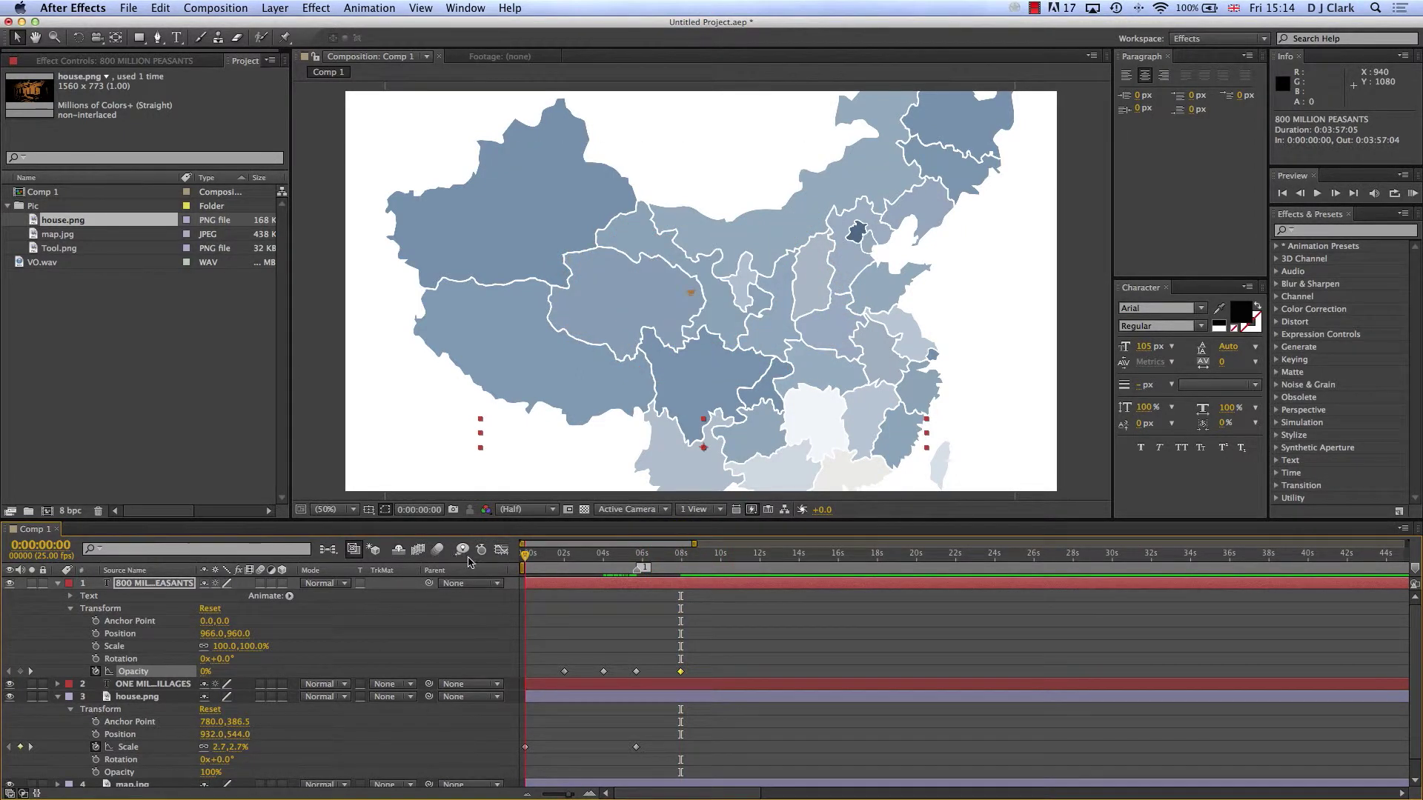
pyautogui.moveTo(524, 558); pyautogui.dragTo(684, 567)
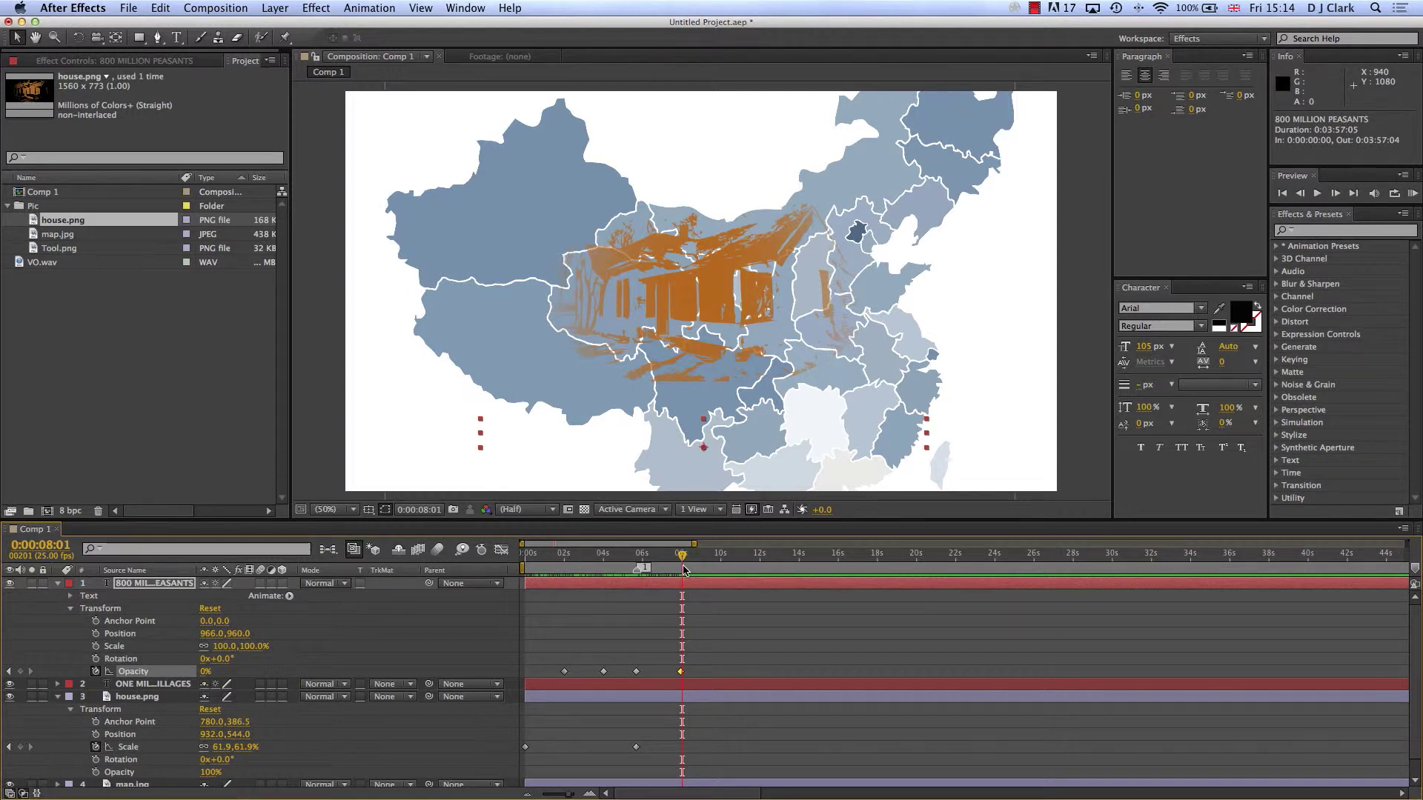
# Add scale and position keyframes to the house image at 0:00:07:22, keeping its current size and place
pyautogui.click(53, 249)
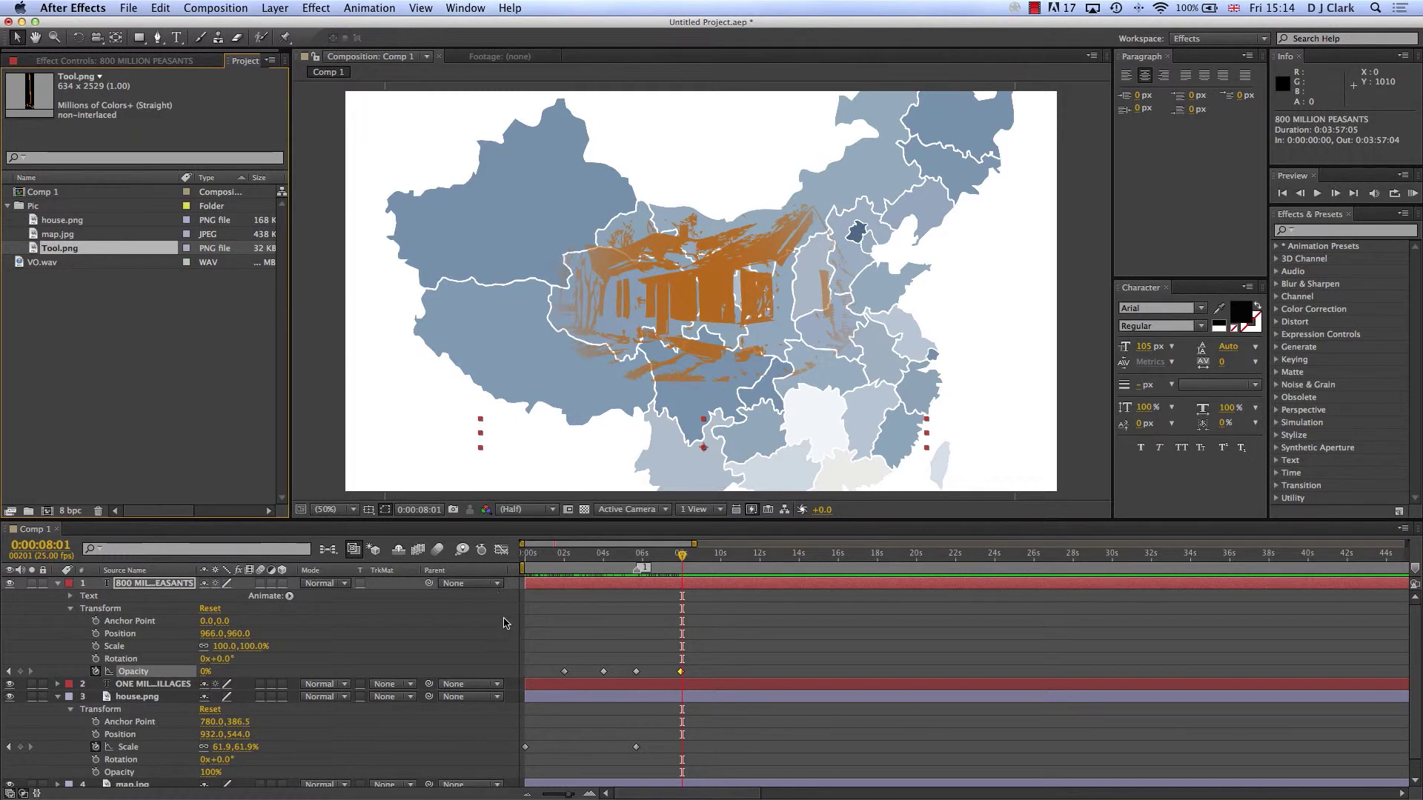
pyautogui.click(700, 292)
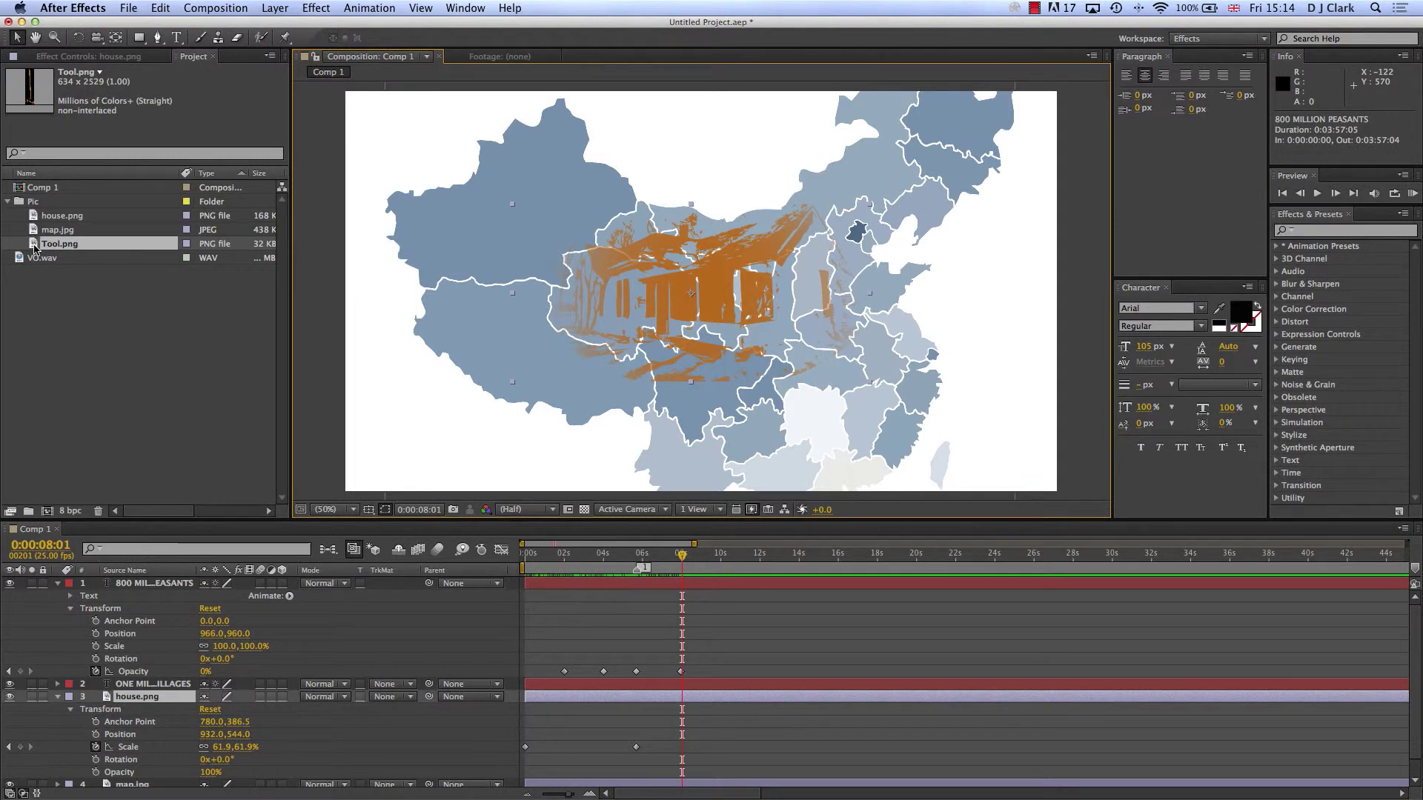
pyautogui.click(682, 557)
pyautogui.moveTo(682, 557)
pyautogui.mouseDown()
pyautogui.moveTo(660, 557)
pyautogui.moveTo(677, 558)
pyautogui.mouseUp()
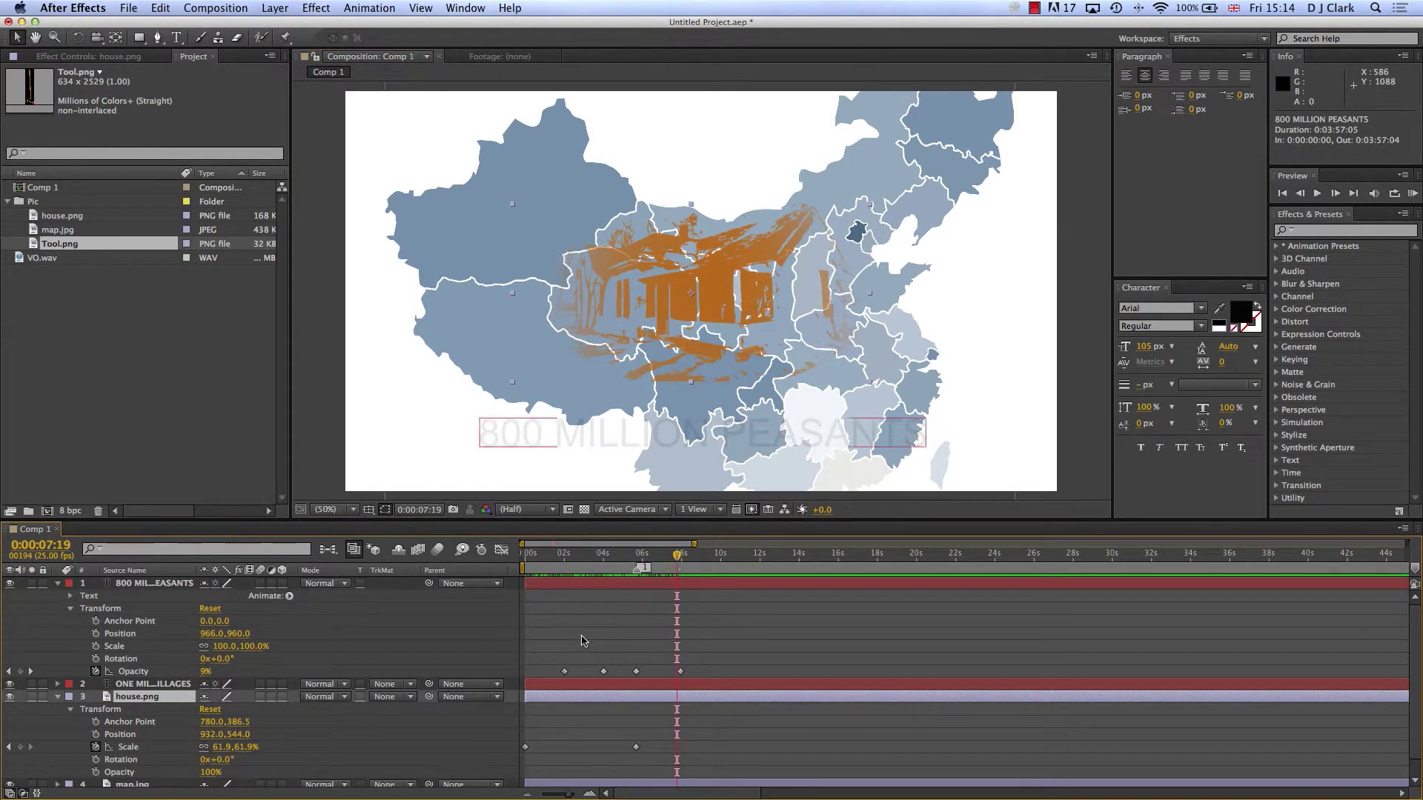
pyautogui.click(58, 583)
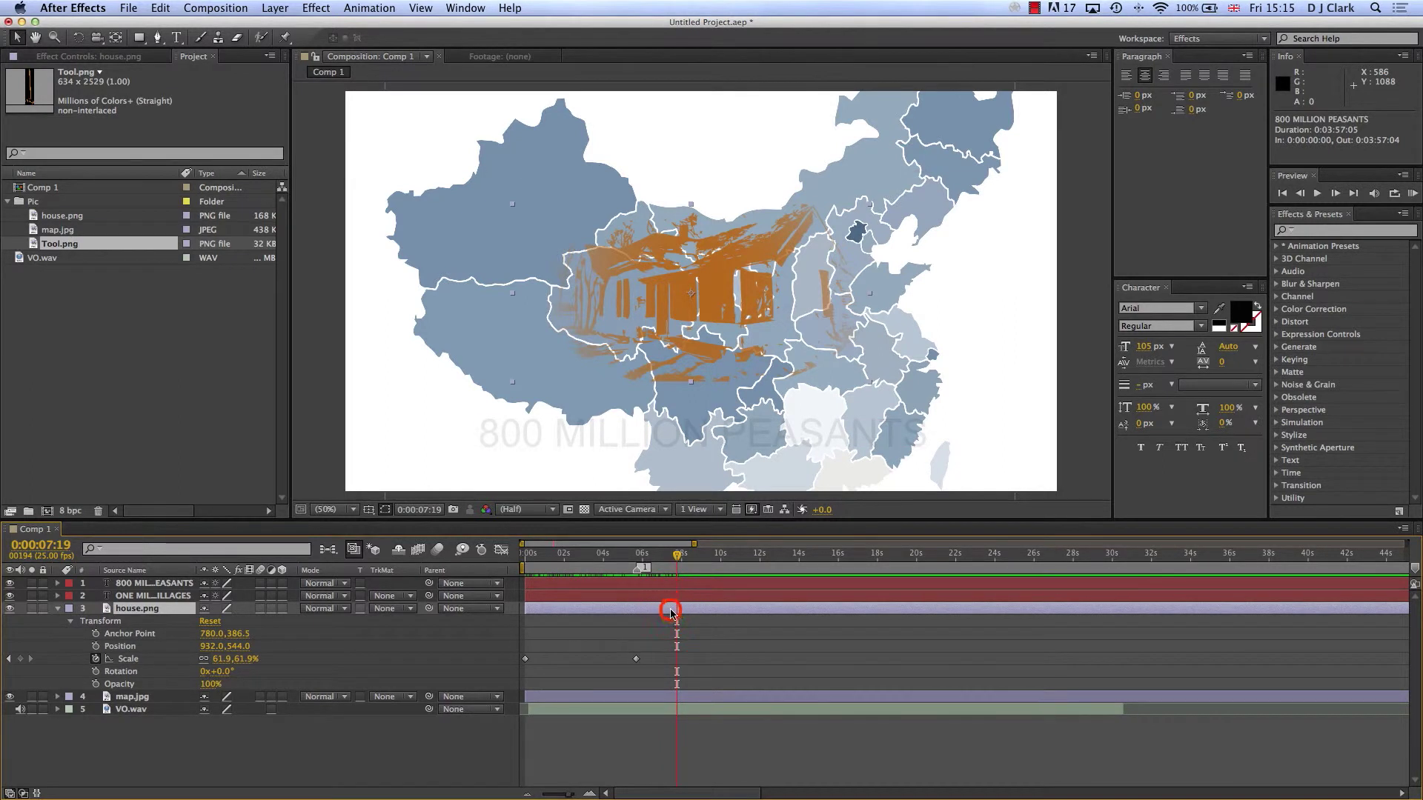
pyautogui.moveTo(675, 573); pyautogui.dragTo(688, 561)
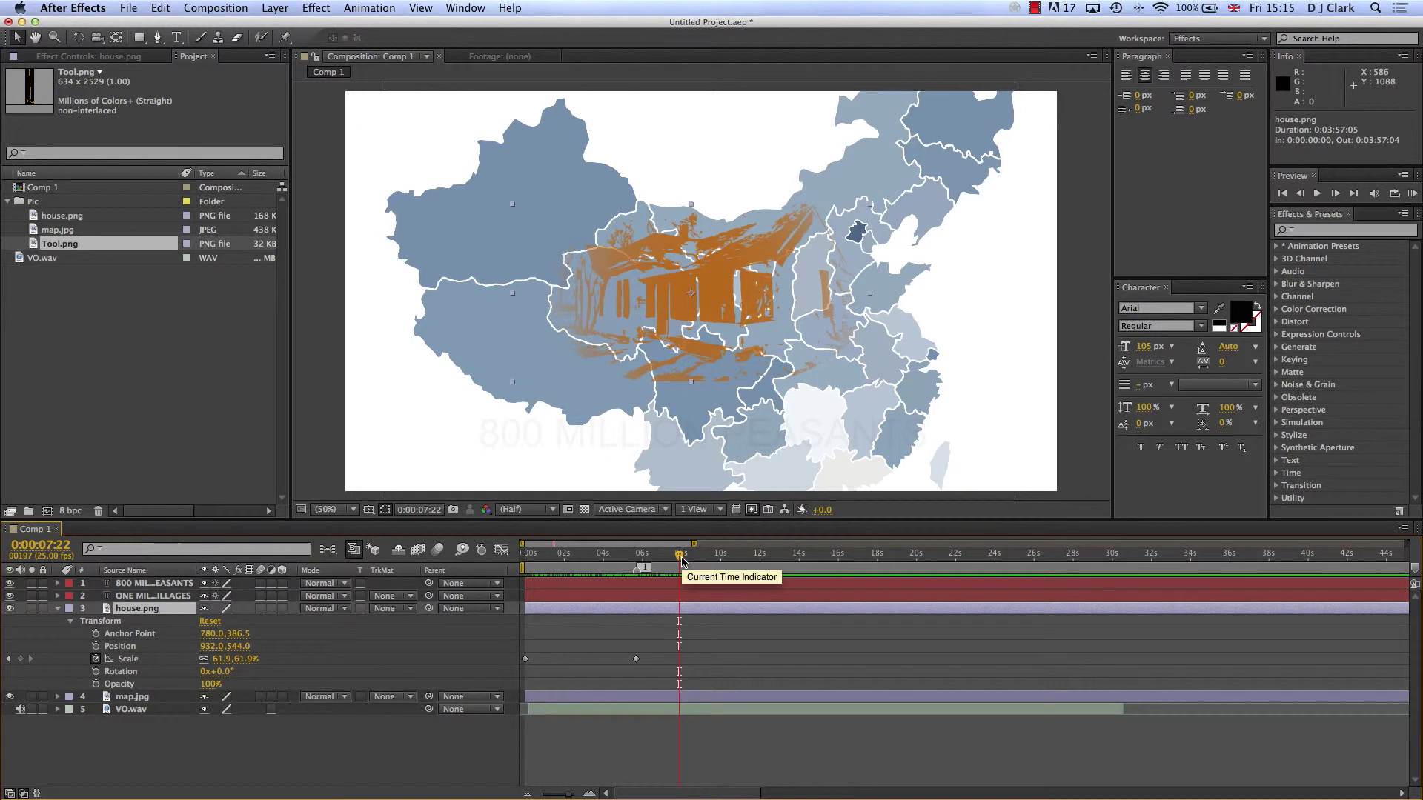
pyautogui.click(20, 659)
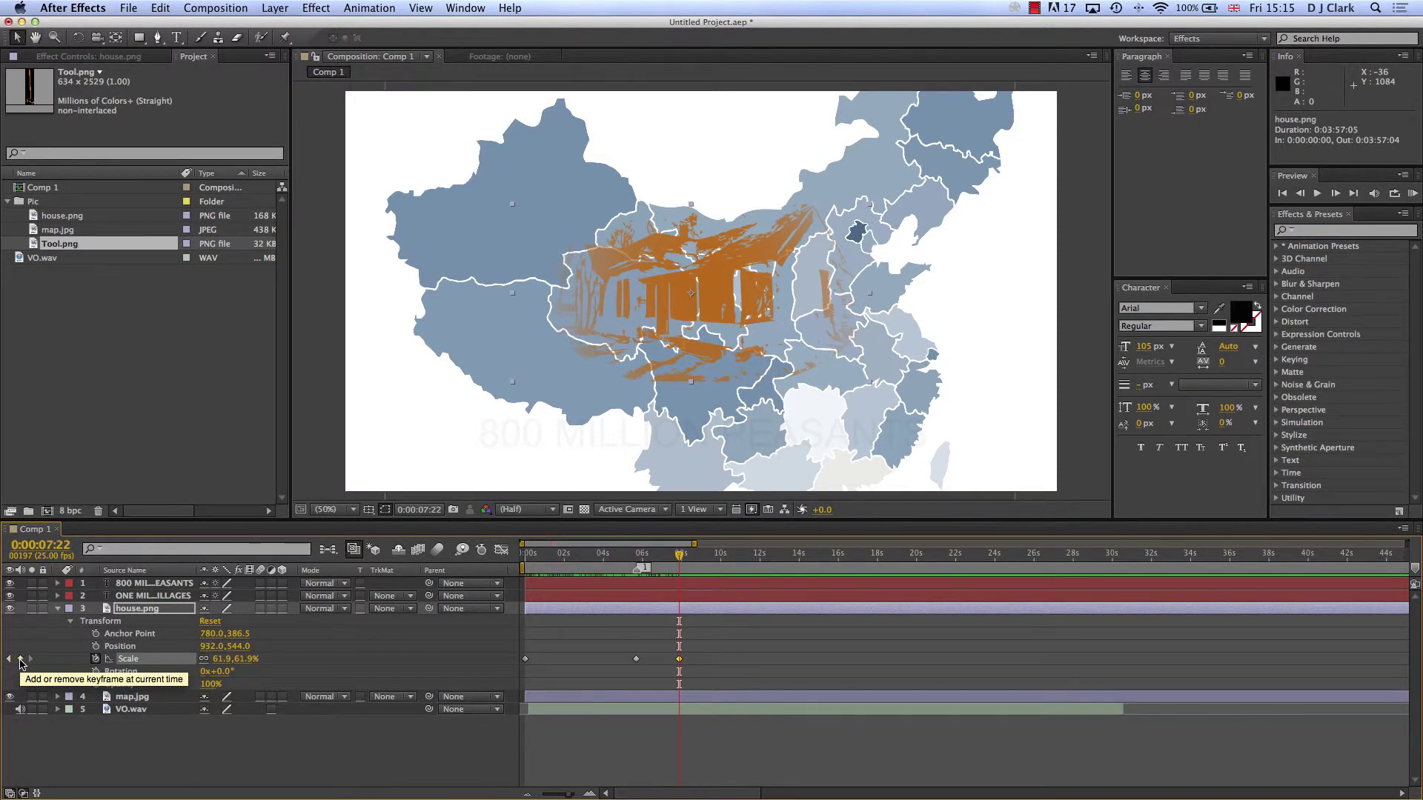
pyautogui.click(95, 647)
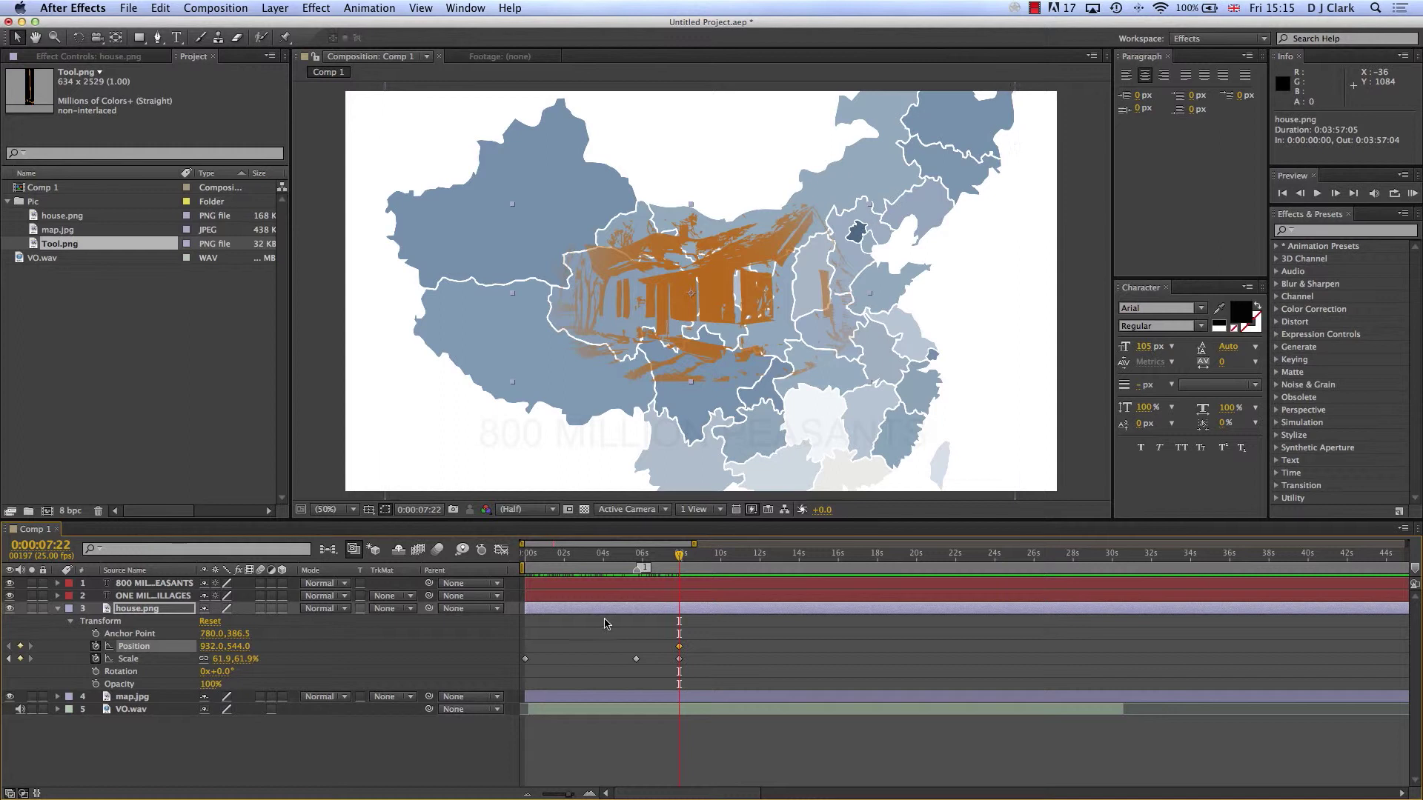
# At 0:00:10:01, shrink the house image to about 32.4% and move it to the map's western edge at about 278, 550
pyautogui.moveTo(681, 557); pyautogui.dragTo(723, 563)
pyautogui.moveTo(715, 310); pyautogui.dragTo(510, 309)
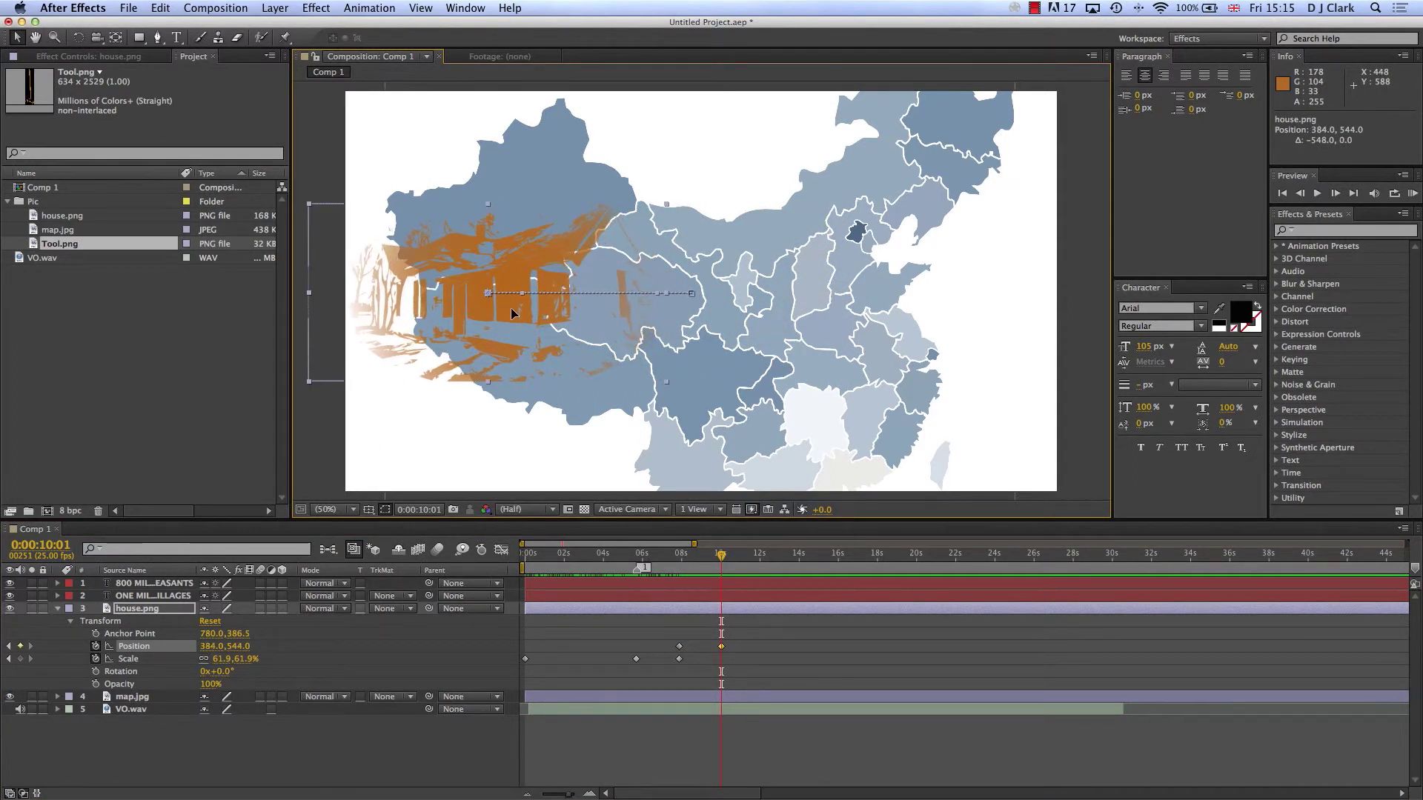
pyautogui.click(665, 206)
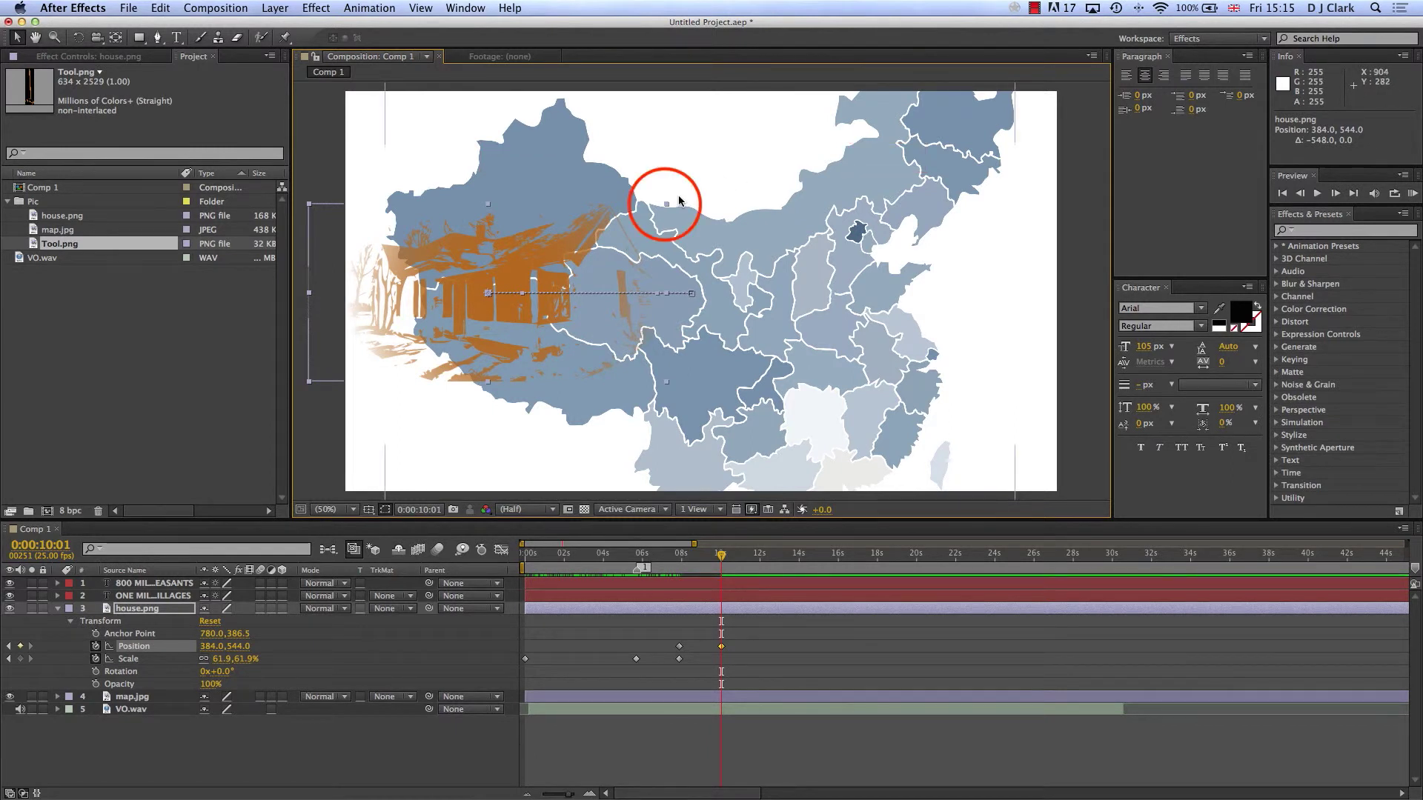
pyautogui.moveTo(665, 205); pyautogui.dragTo(582, 250)
pyautogui.moveTo(521, 306); pyautogui.dragTo(481, 306)
# Add Tool.png to the composition over the eastern part of the map, with the current time at 0:00:10:02
pyautogui.click(722, 557)
pyautogui.moveTo(722, 561)
pyautogui.mouseDown()
pyautogui.moveTo(619, 563)
pyautogui.moveTo(727, 573)
pyautogui.mouseUp()
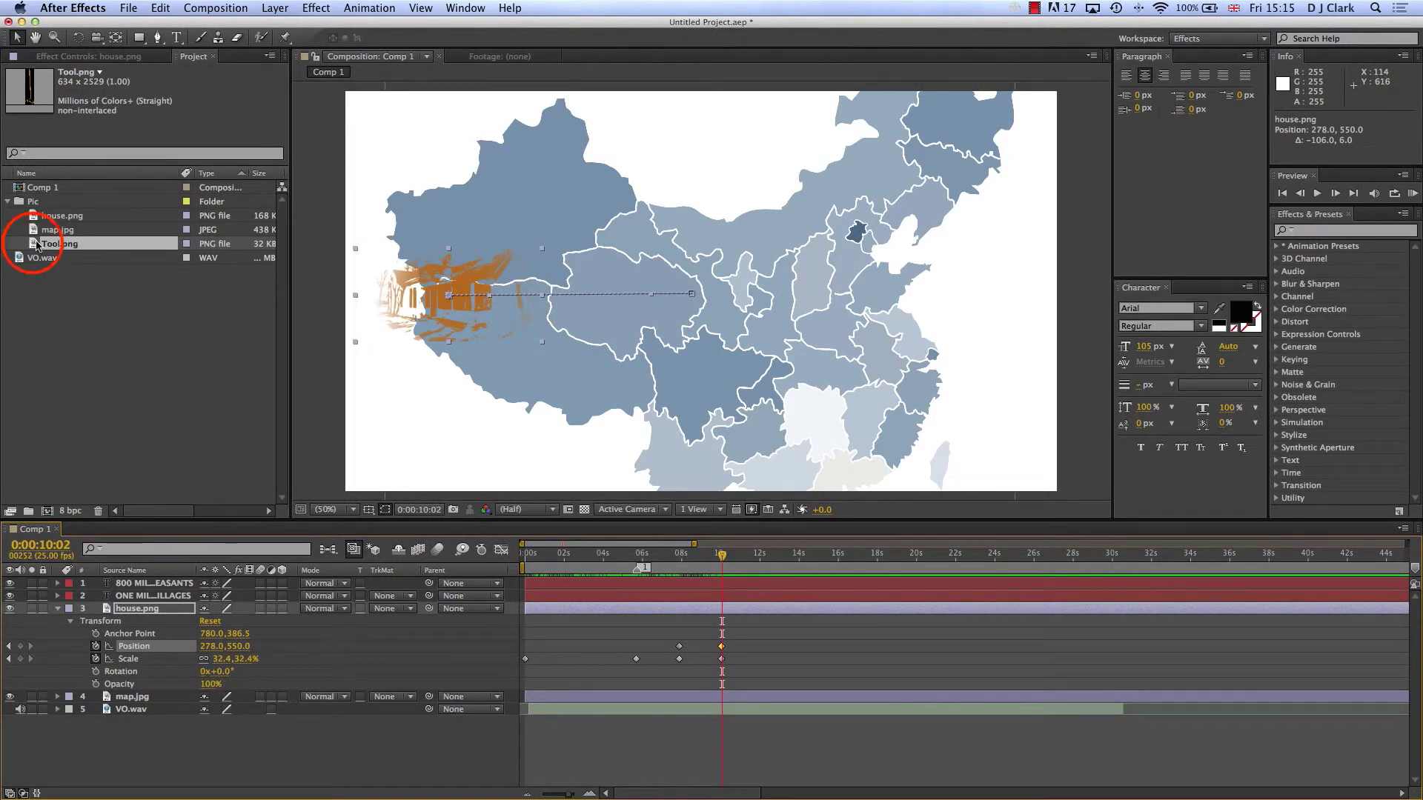
pyautogui.moveTo(56, 246); pyautogui.dragTo(893, 328)
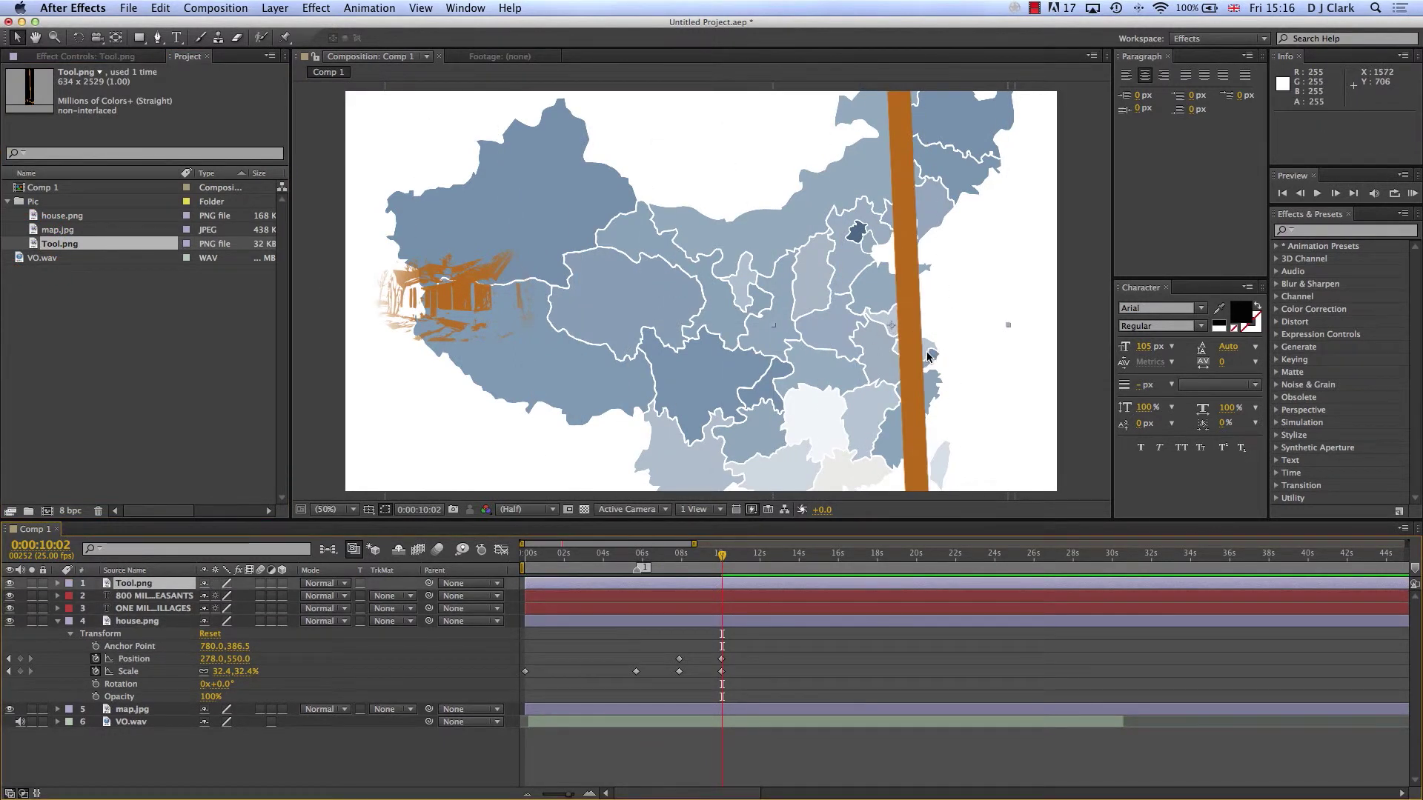
# Scale the tool image down to about 29.3% and place it just outside the frame's right edge at about 2052, 558
pyautogui.click(352, 510)
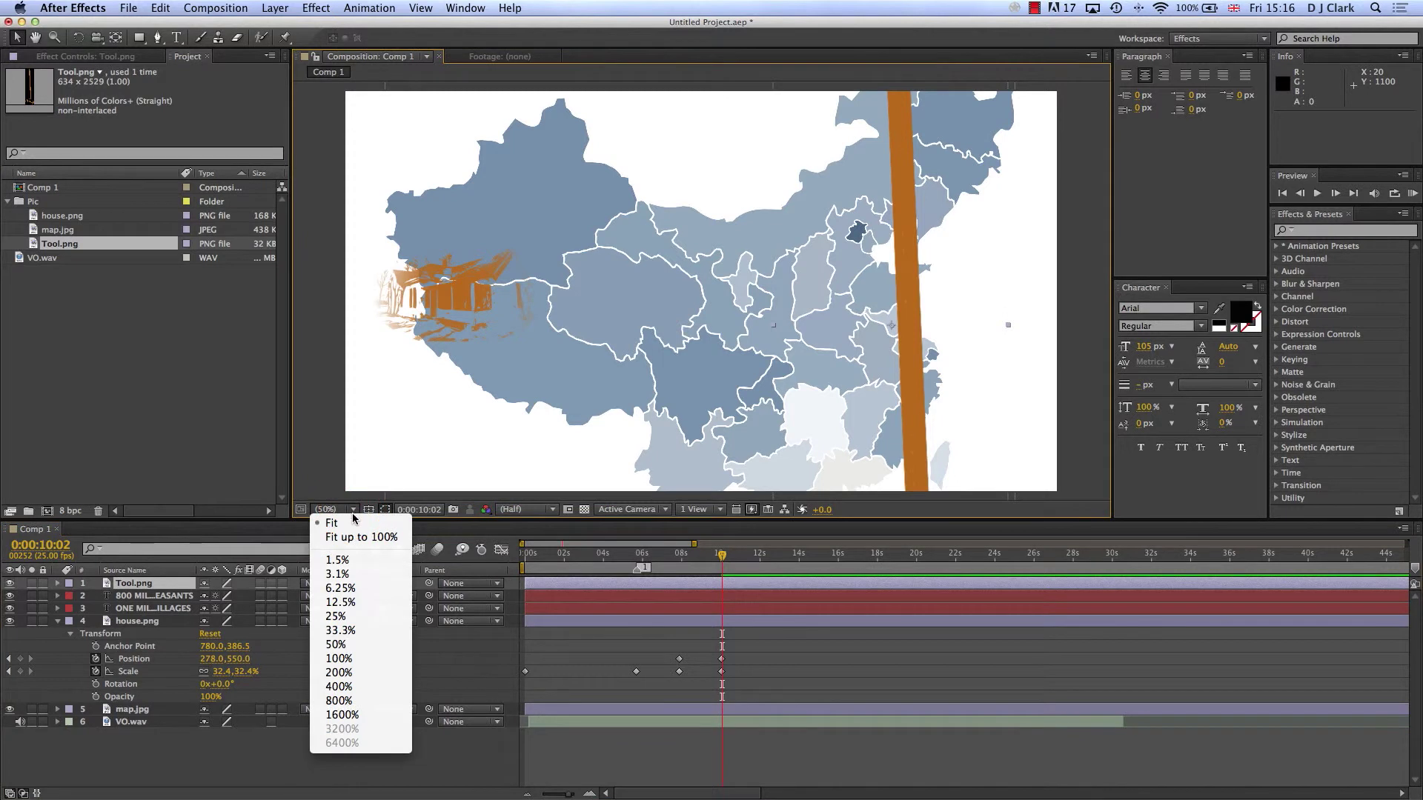
pyautogui.click(354, 616)
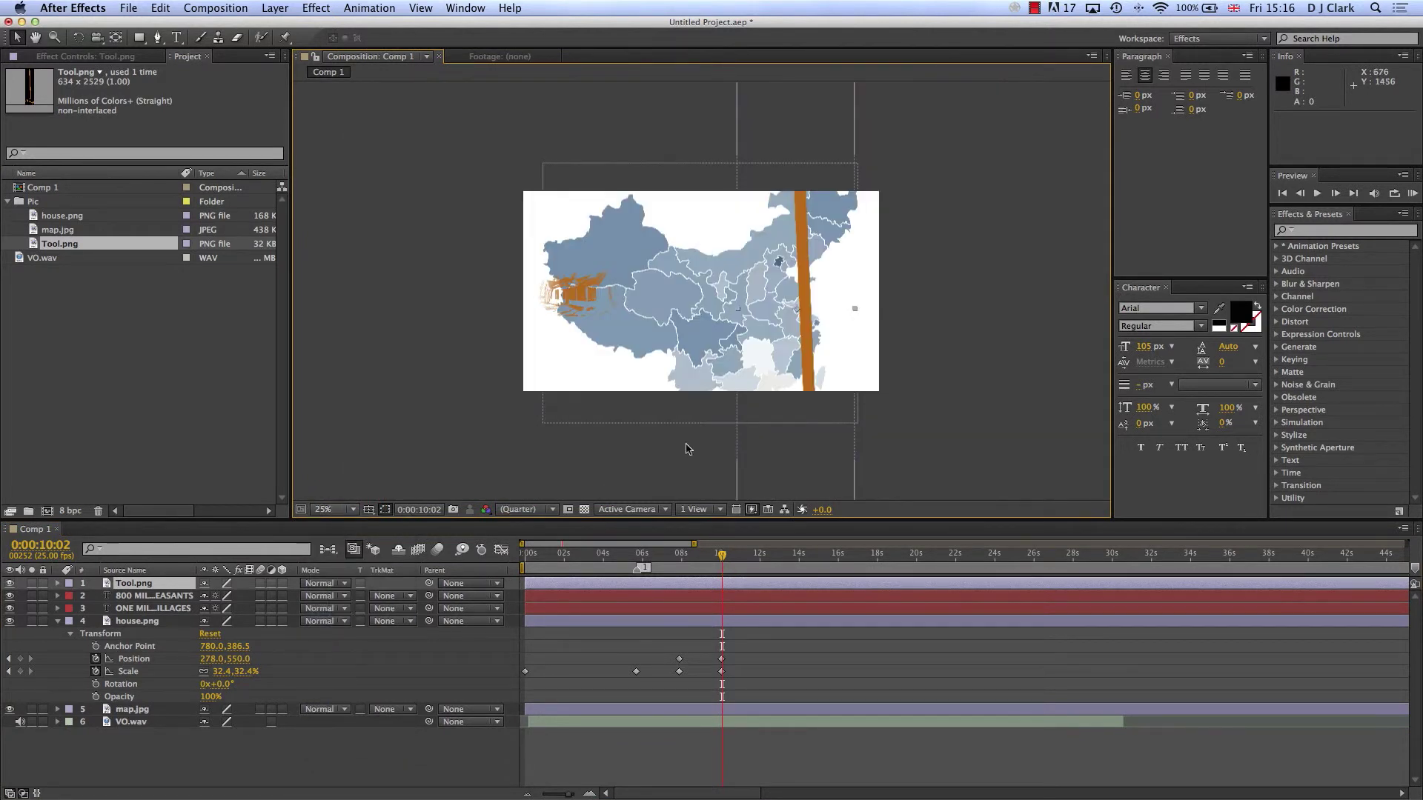
pyautogui.click(806, 308)
pyautogui.moveTo(805, 307); pyautogui.dragTo(977, 401)
pyautogui.click(1027, 169)
pyautogui.moveTo(1027, 170); pyautogui.dragTo(987, 307)
pyautogui.moveTo(963, 424); pyautogui.dragTo(898, 318)
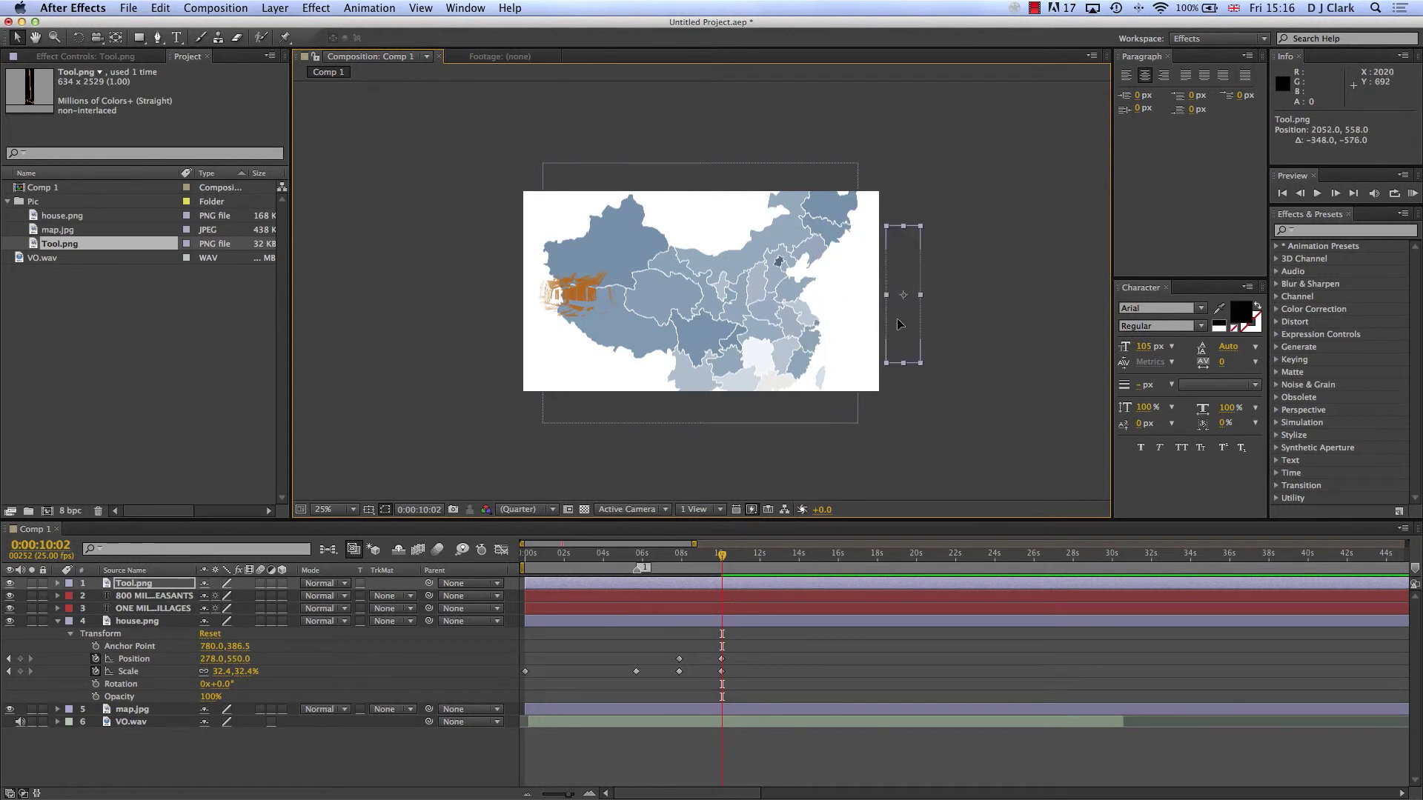
# Set a position keyframe on the Tool.png layer at 0:00:10:02, collapsing the house layer's properties first
pyautogui.click(57, 621)
pyautogui.click(57, 583)
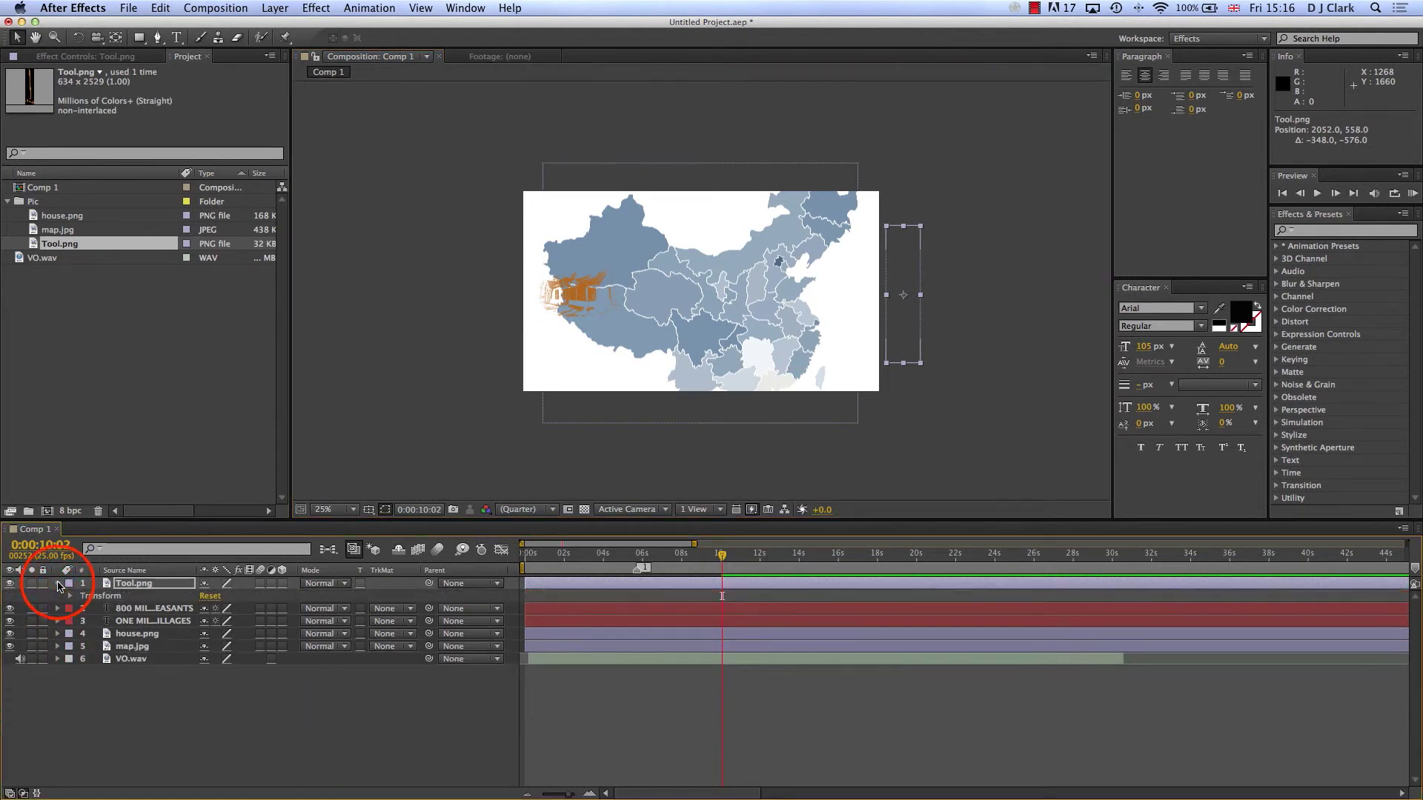
pyautogui.click(68, 597)
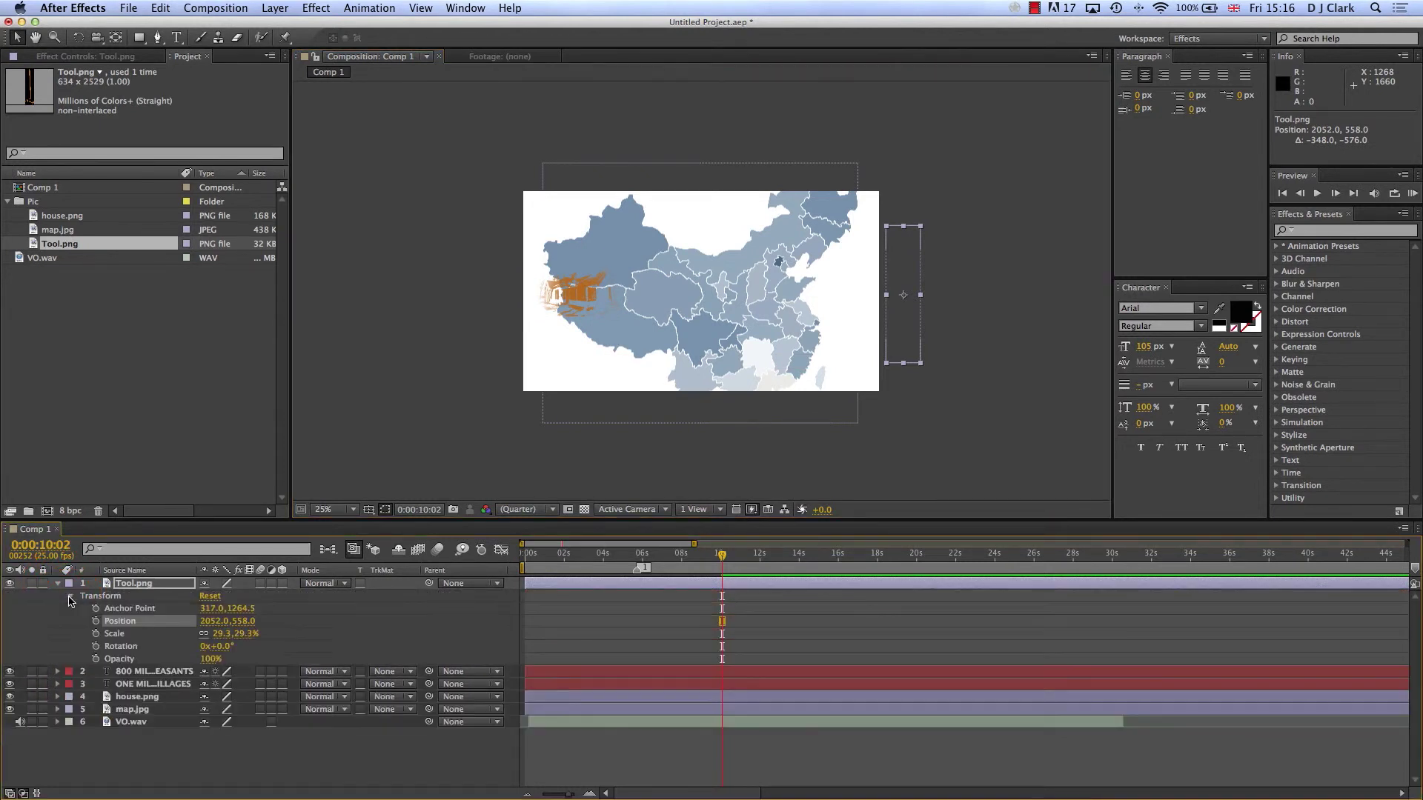
pyautogui.click(95, 621)
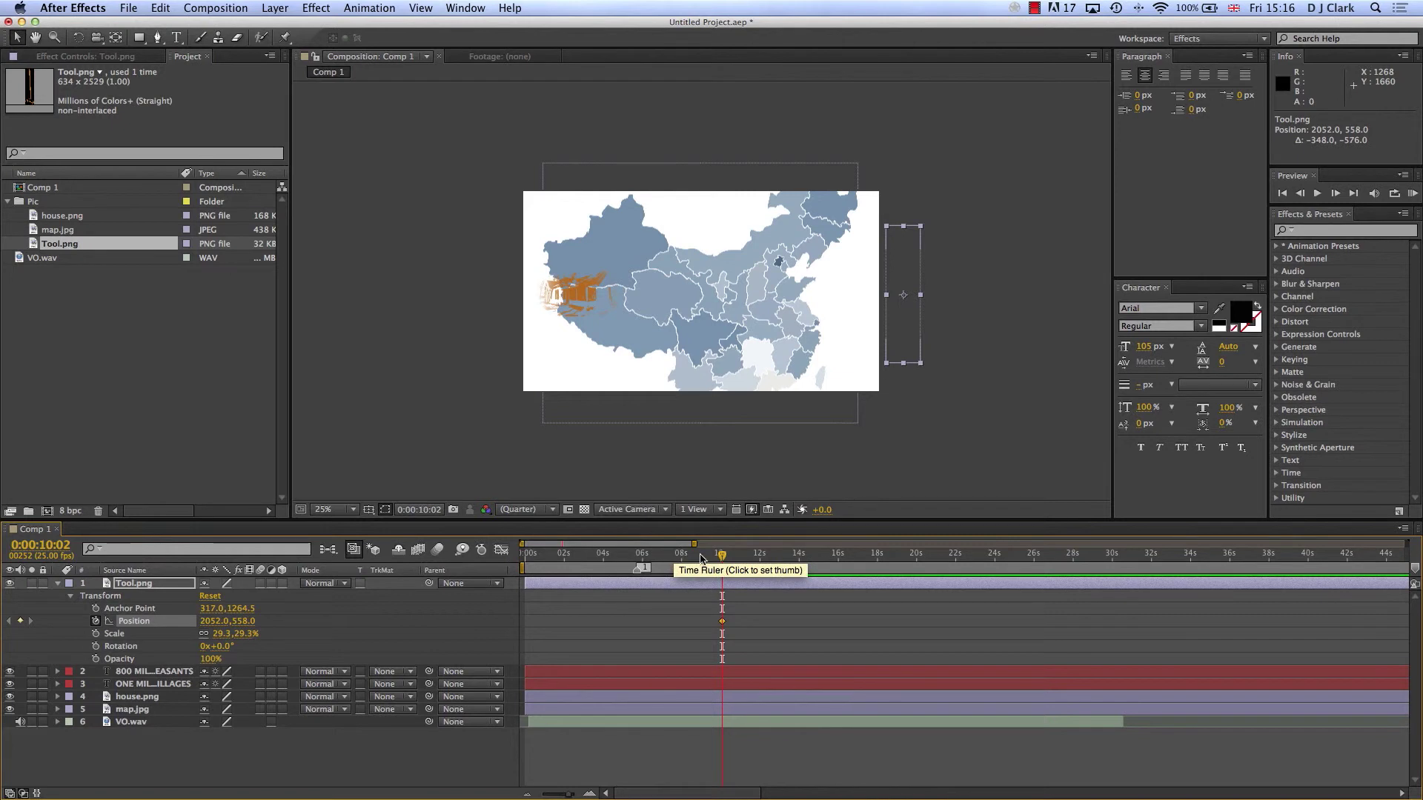
# At 0:00:12:00, slide the tool image into the frame to about 1200, 562 and scrub over the movement
pyautogui.click(722, 556)
pyautogui.moveTo(723, 561); pyautogui.dragTo(759, 562)
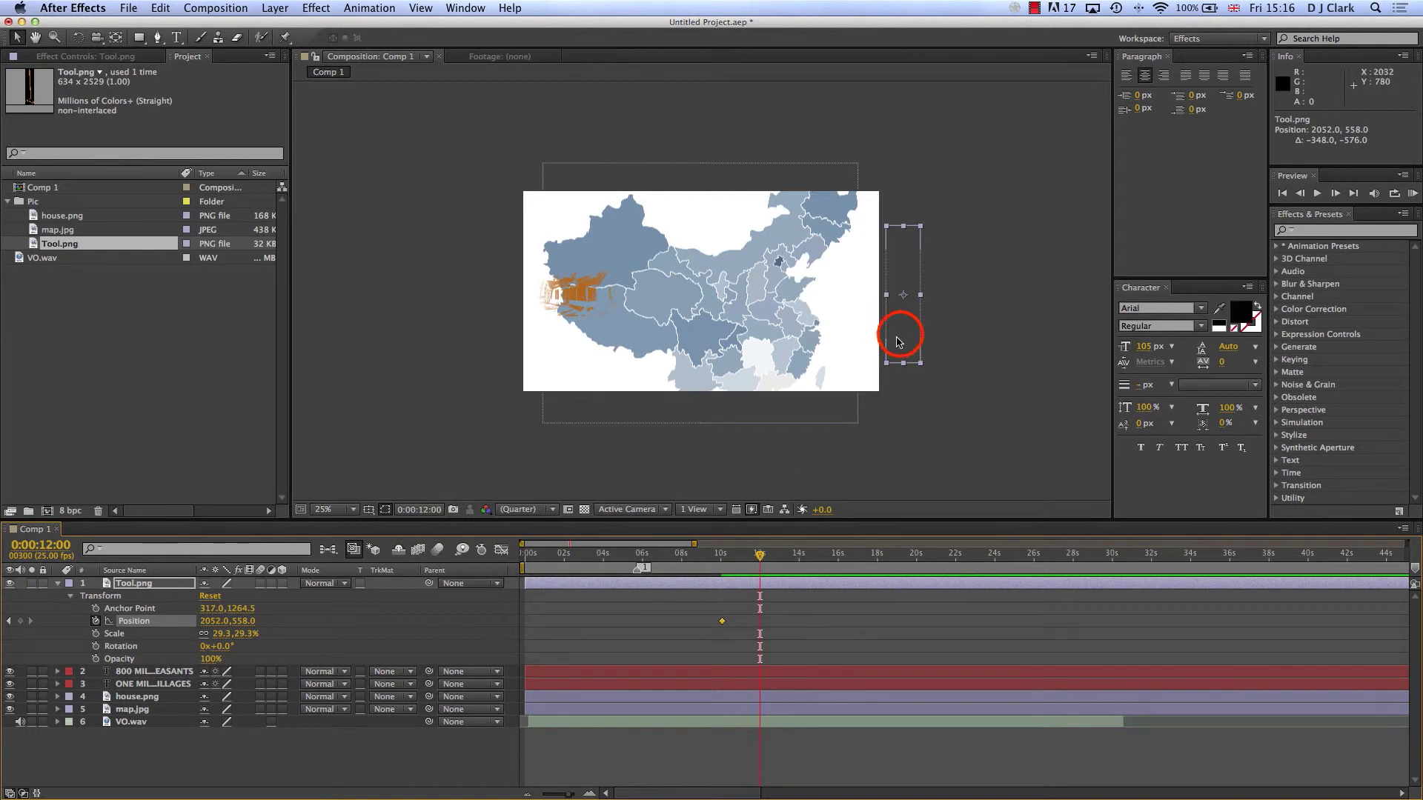
pyautogui.moveTo(892, 332); pyautogui.dragTo(743, 340)
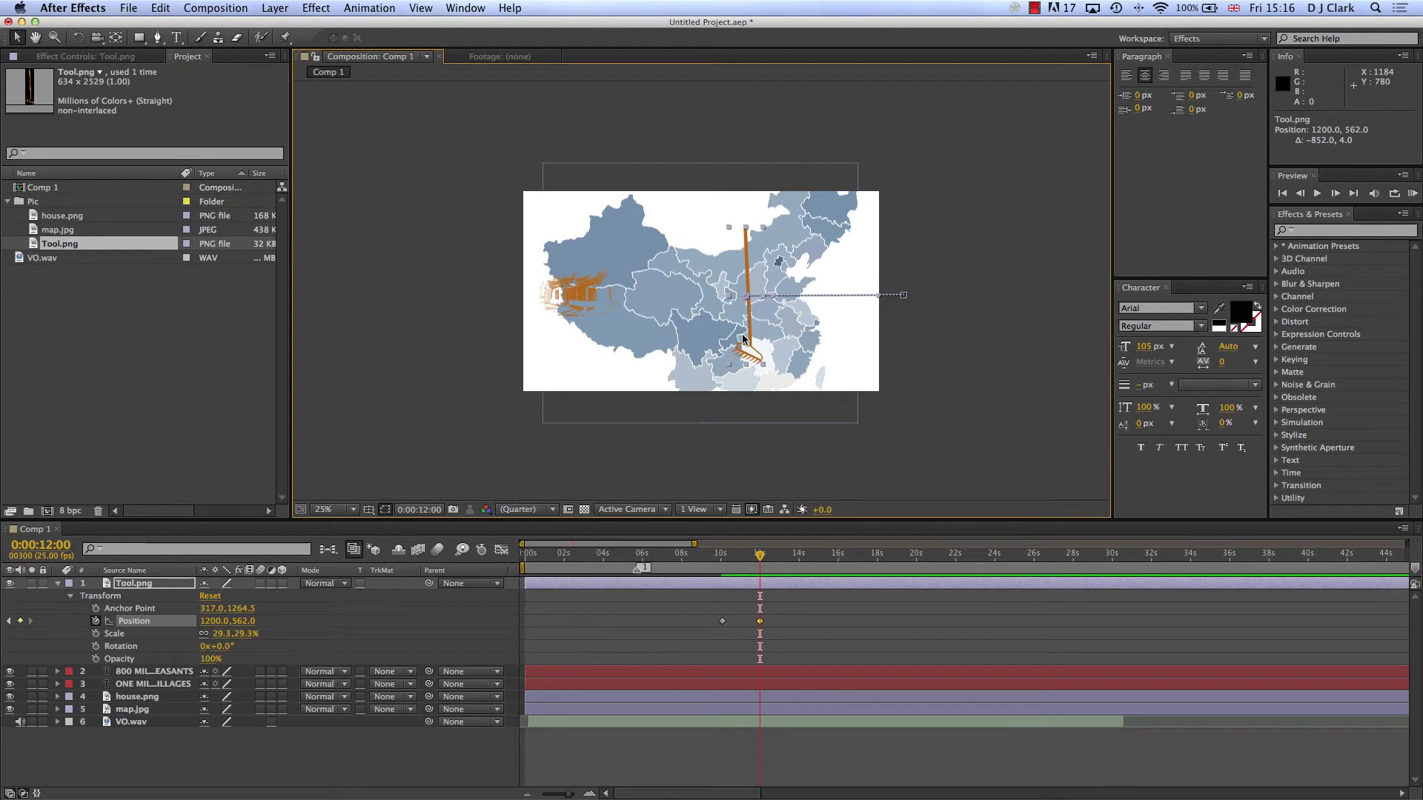
pyautogui.moveTo(760, 556)
pyautogui.mouseDown()
pyautogui.moveTo(474, 557)
pyautogui.moveTo(757, 563)
pyautogui.mouseUp()
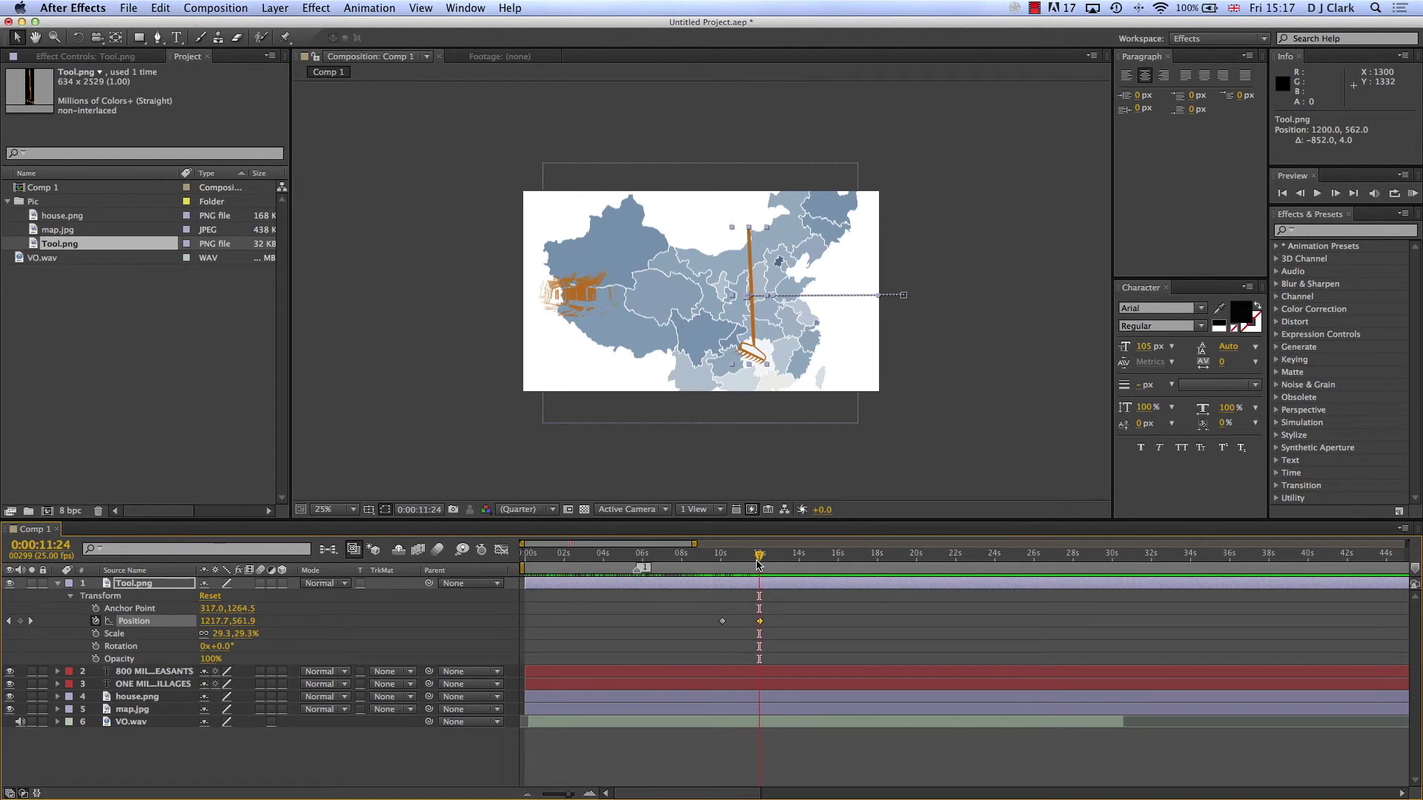